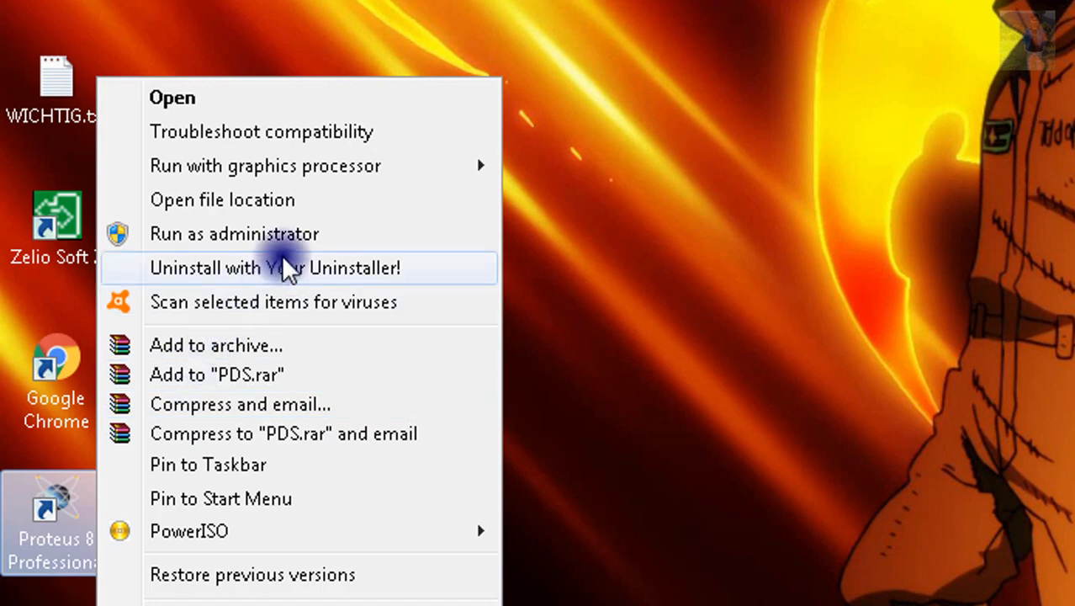
Launch Proteus 8 Professional as administrator and start a new project named Tugas.pdsprj in the Documents folder
left_click(344, 233)
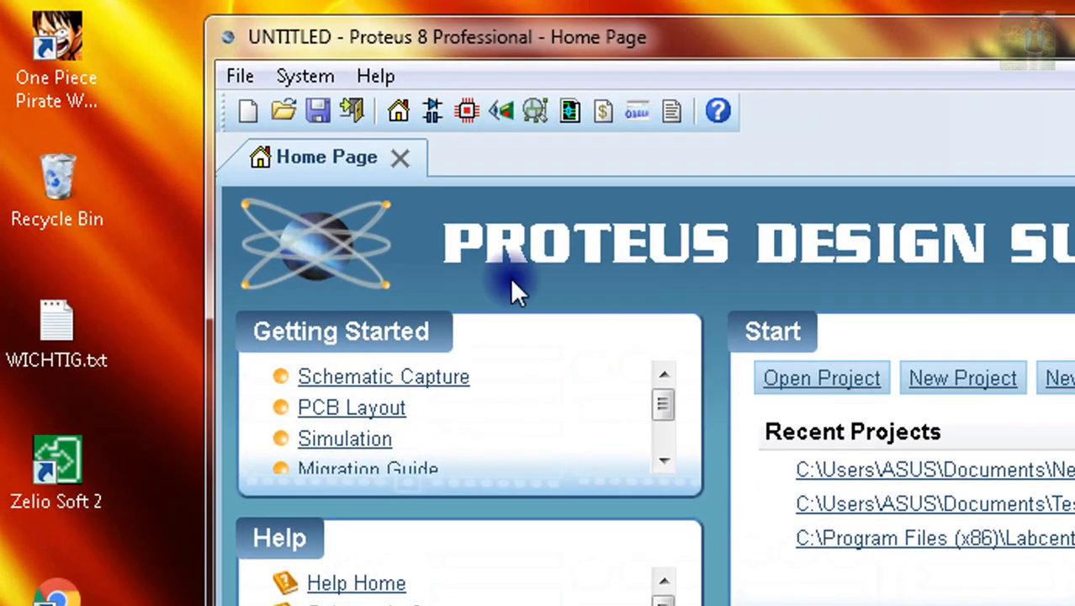
left_click(234, 78)
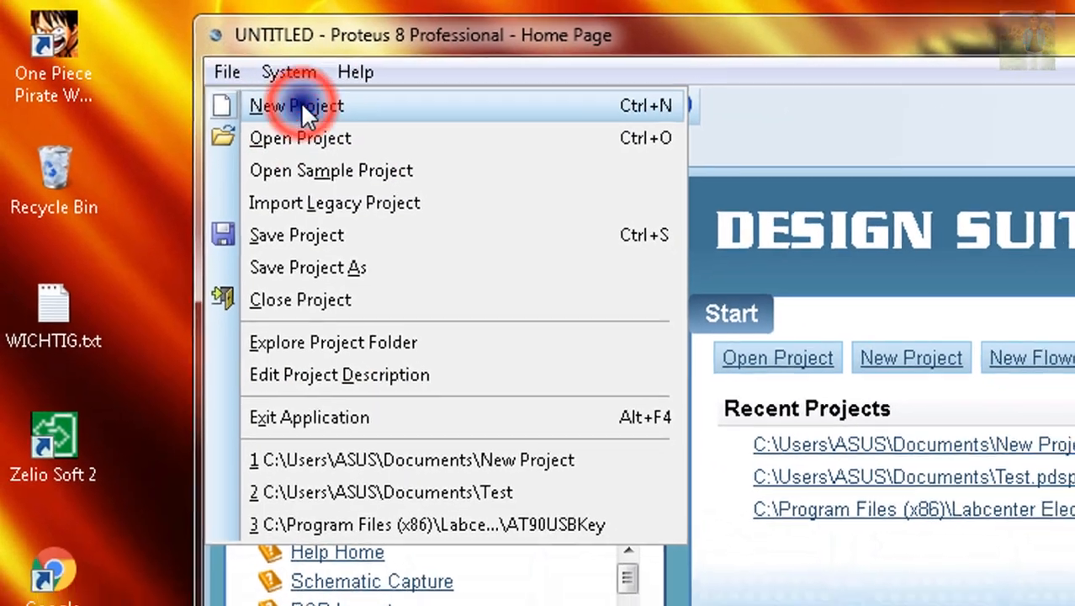
left_click(297, 107)
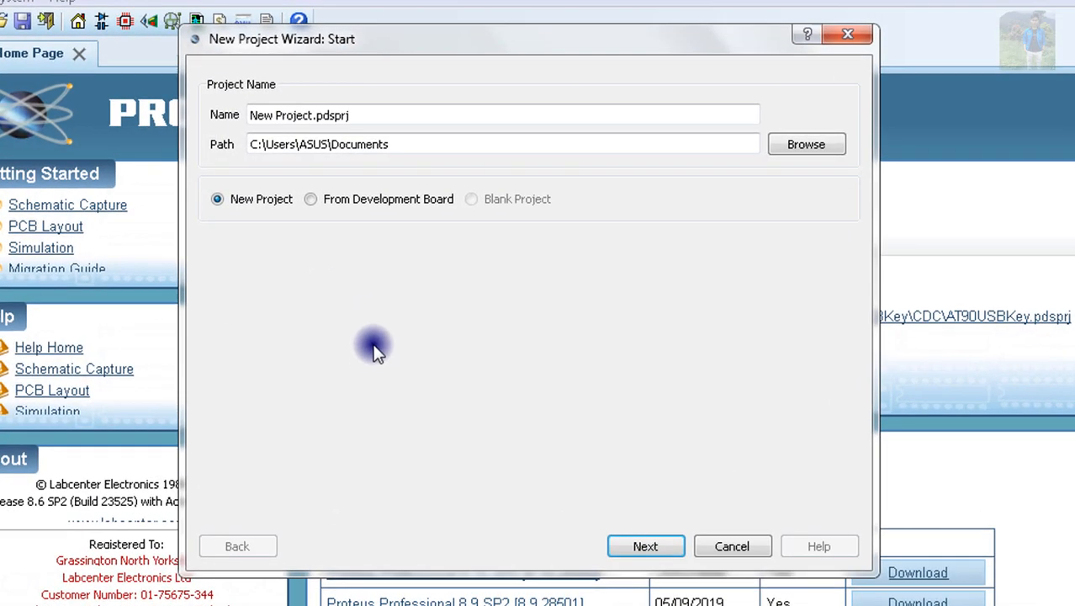
left_click(295, 122)
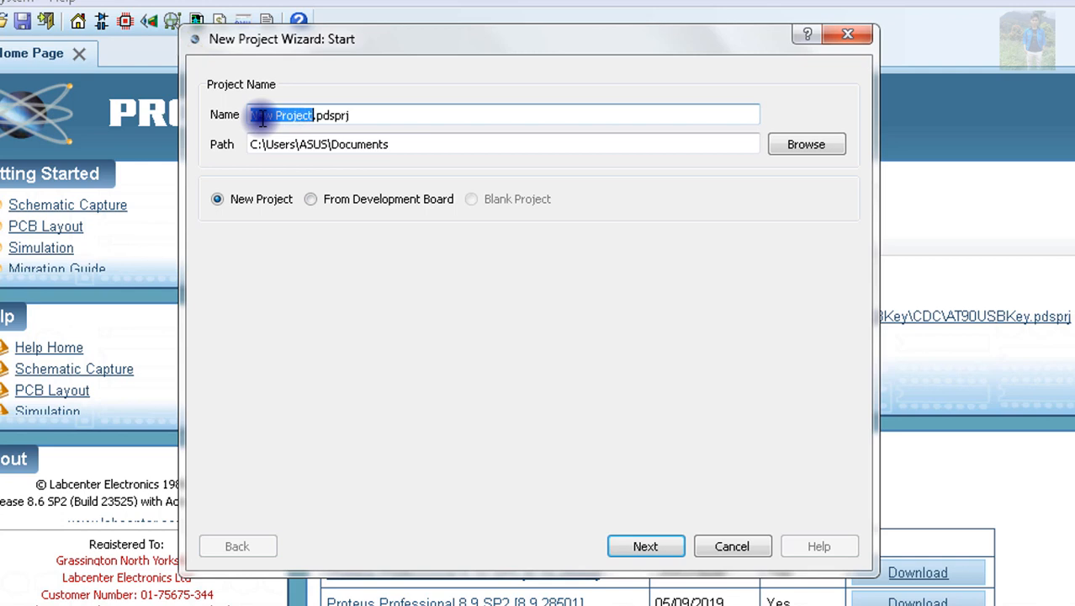
key("BackSpace")
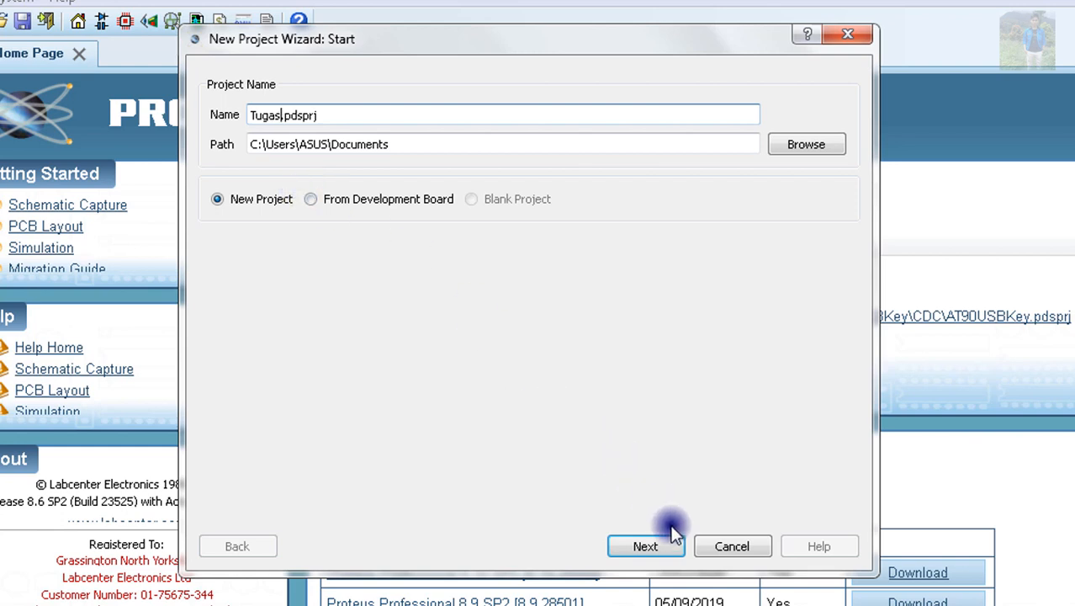
left_click(675, 546)
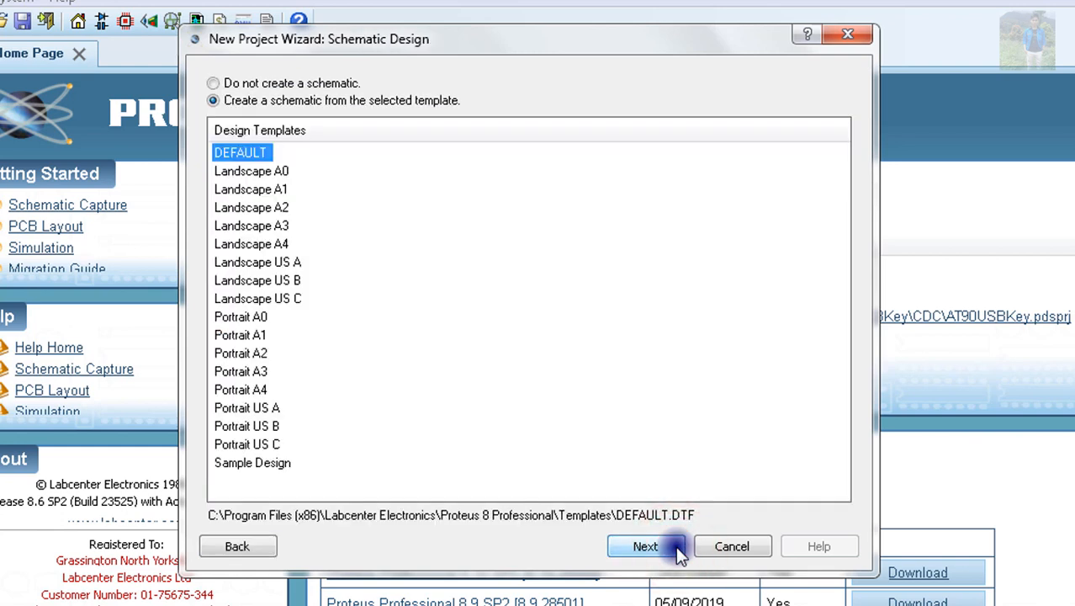
Create the project with the DEFAULT schematic template, no PCB layout and no firmware project
left_click(678, 548)
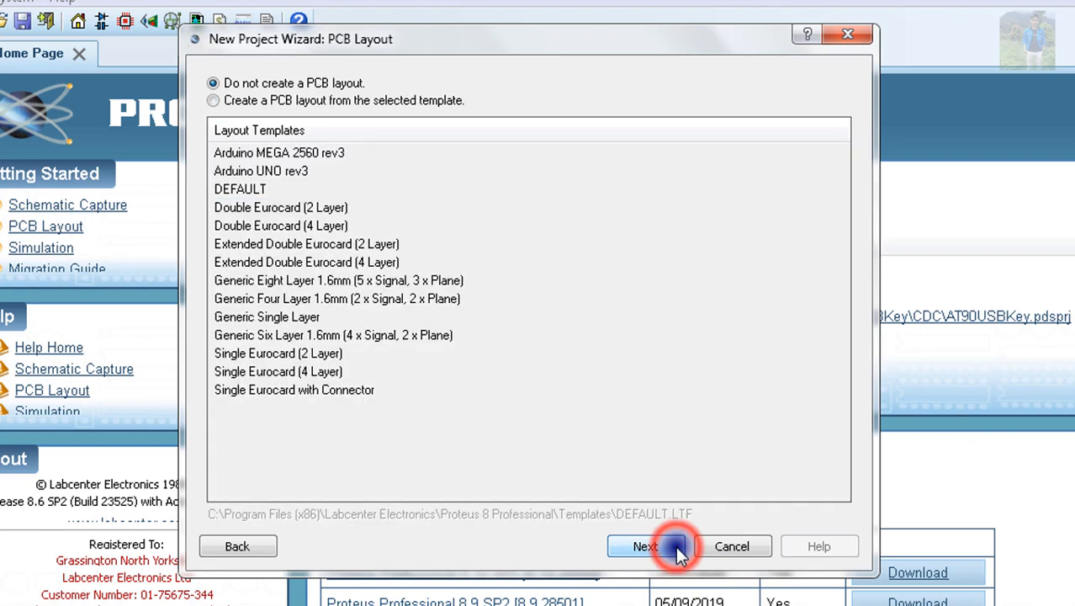
left_click(676, 546)
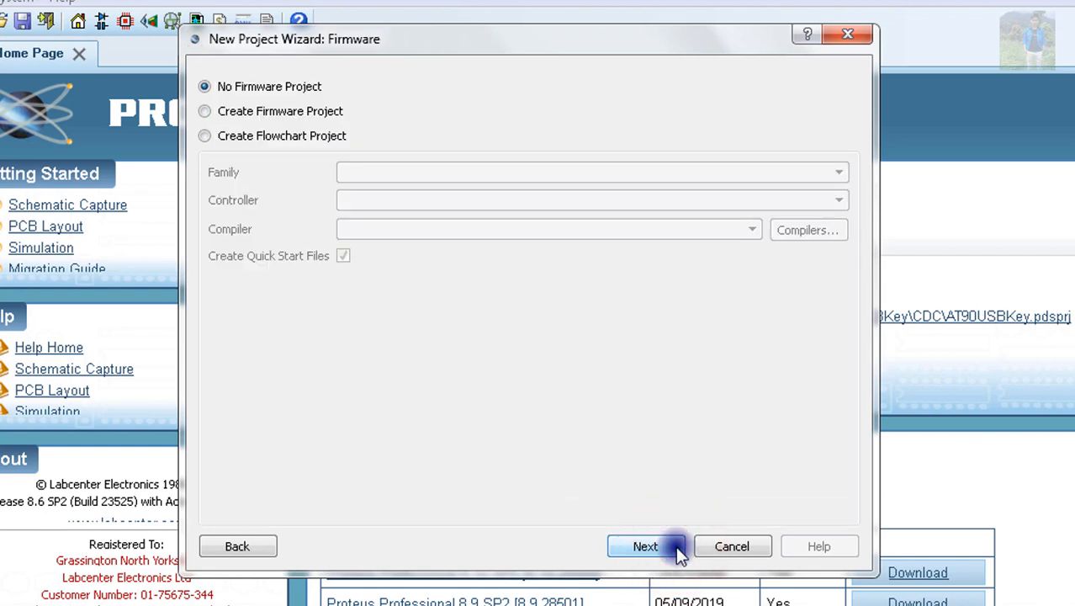
left_click(678, 548)
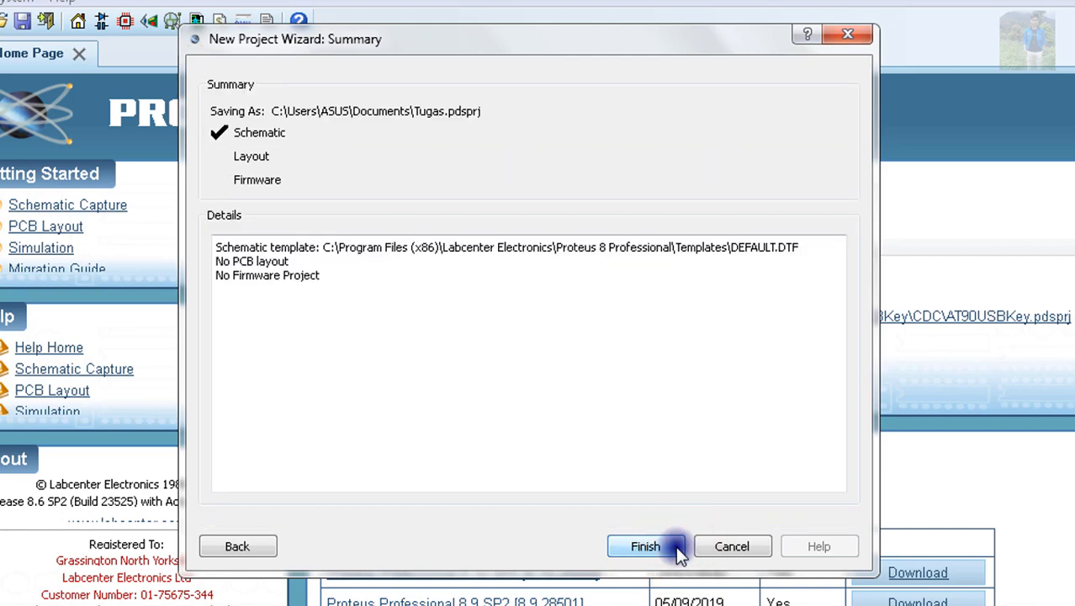
left_click(678, 547)
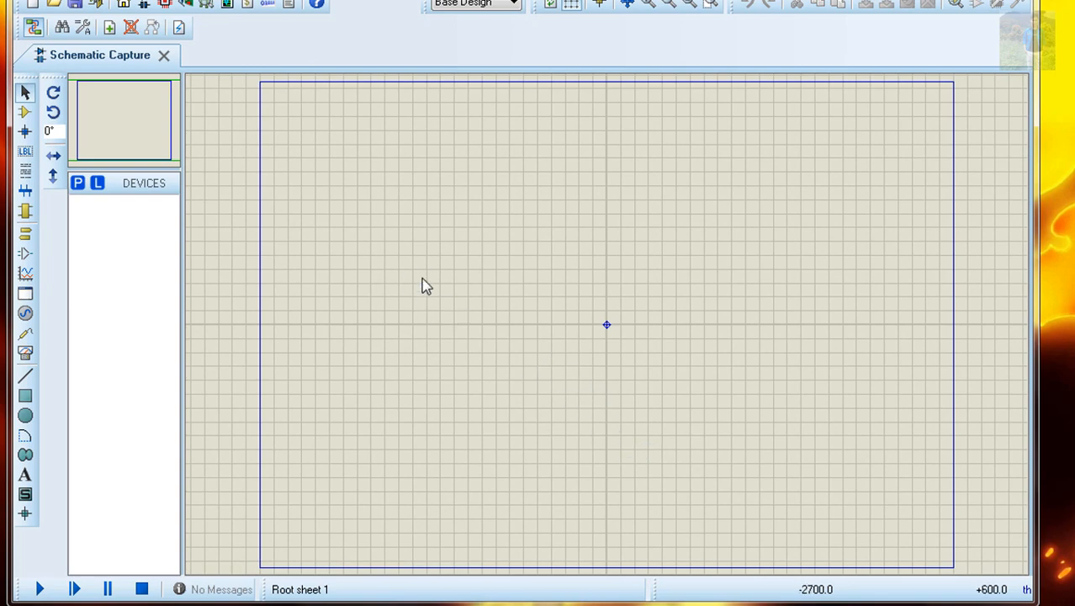
Open the device library and add the animated LAMP from the Optoelectronics category to the project's devices
left_click(79, 184)
left_click(78, 187)
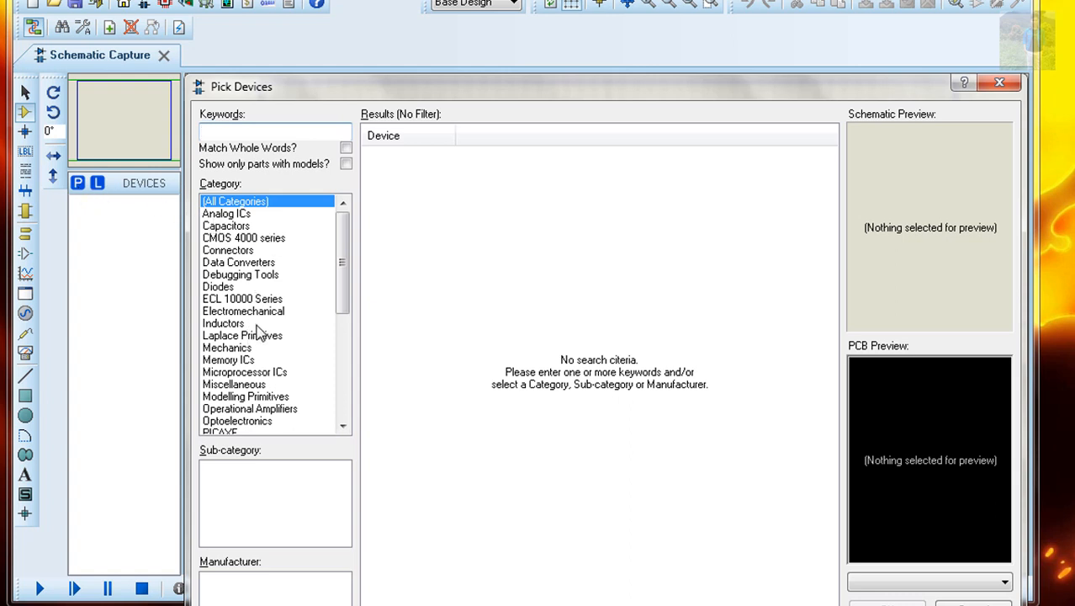
left_click(259, 420)
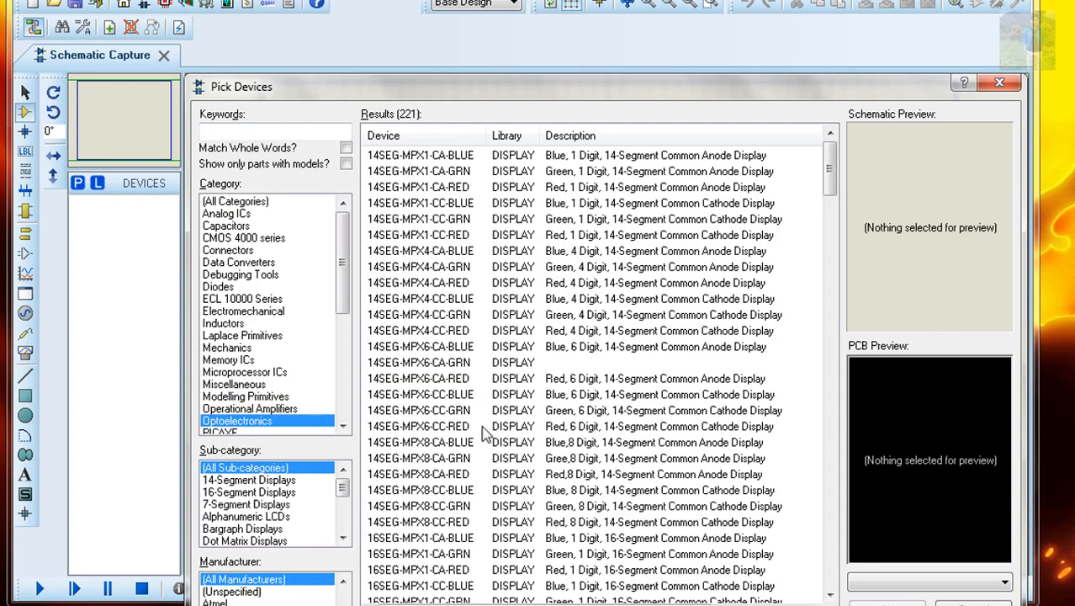
scroll(488, 432, "down", 6)
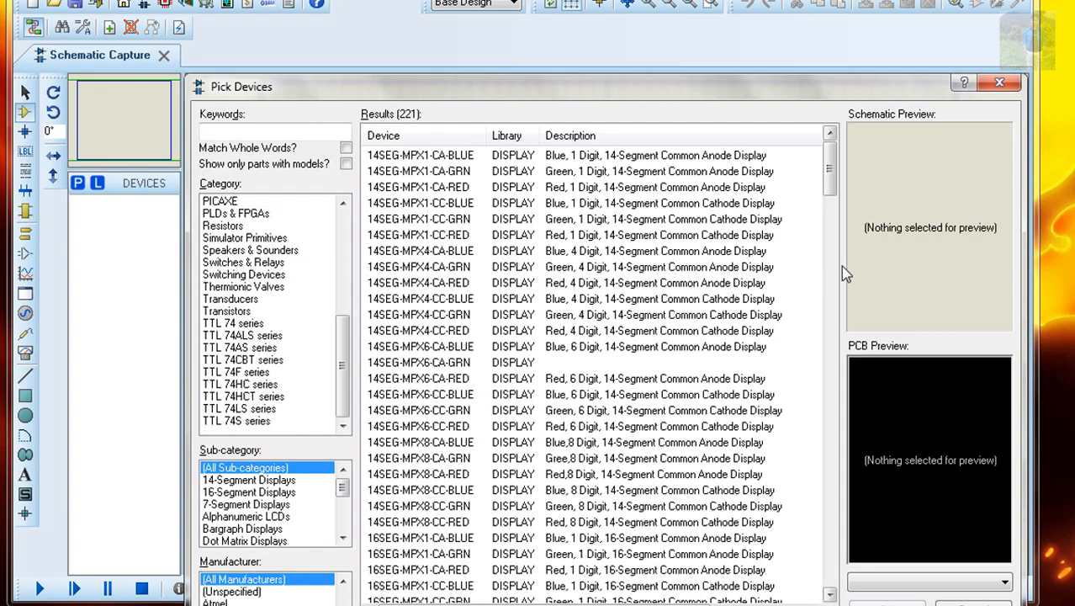
left_click_drag(835, 161, 824, 370)
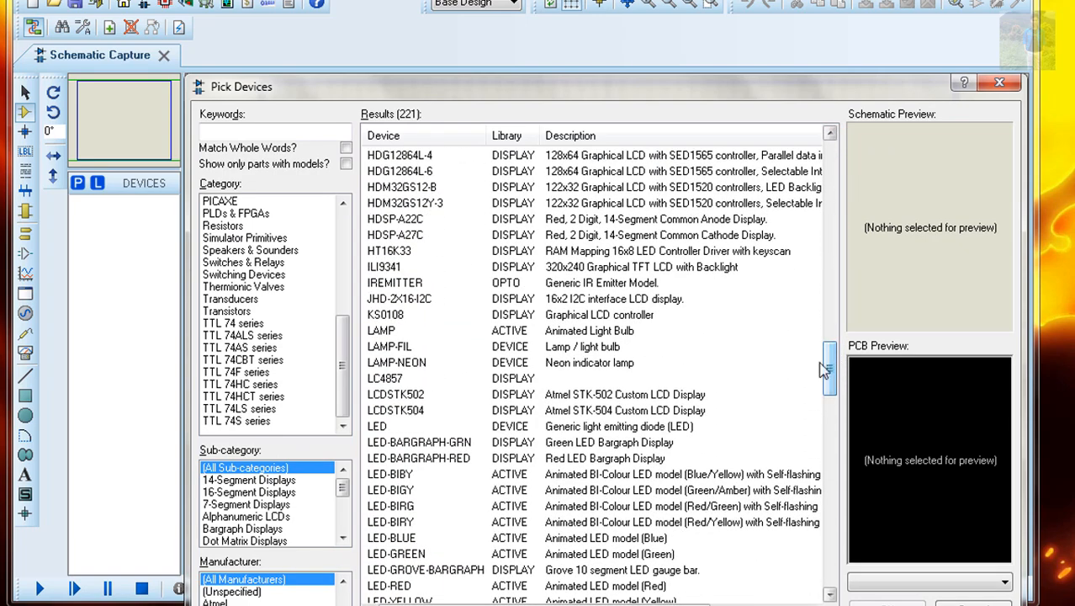
double_click(389, 332)
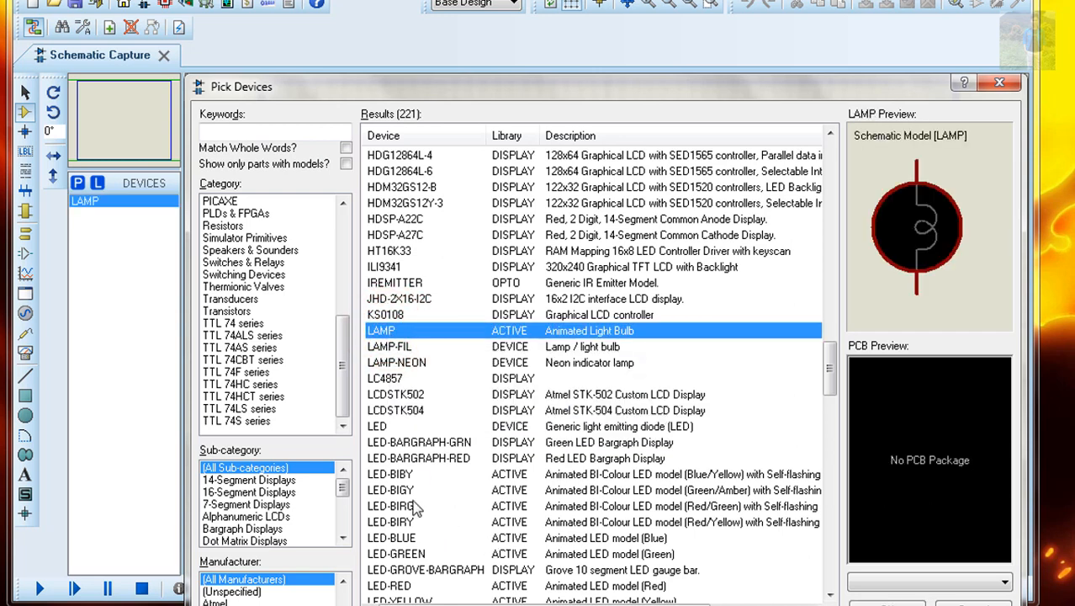
Add the ALTERNATOR AC voltage source from the Simulator Primitives category to the project's devices
left_click_drag(343, 353, 345, 325)
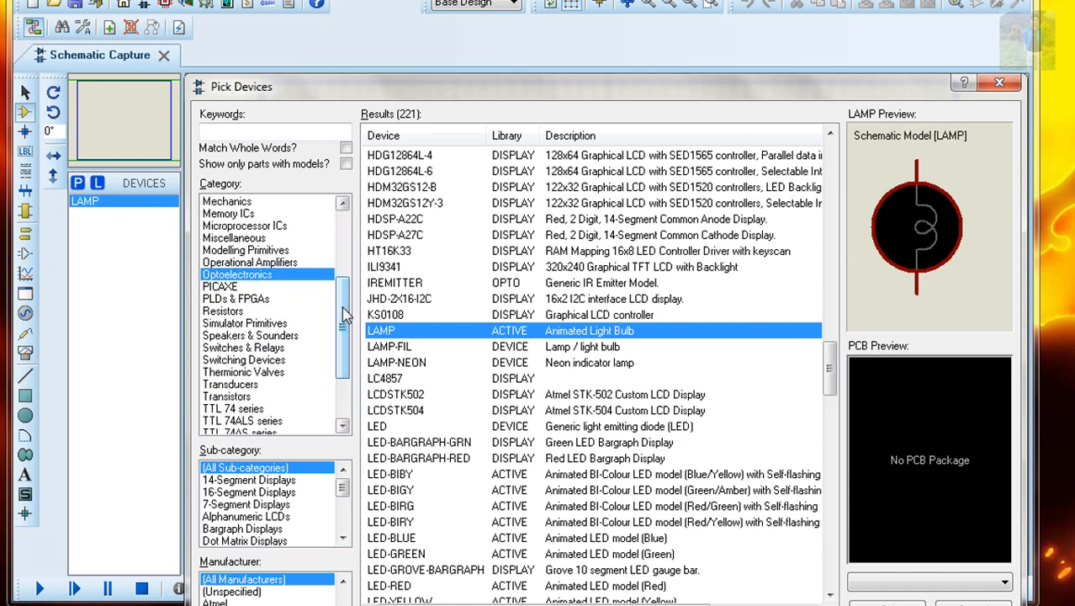
left_click(256, 324)
double_click(402, 156)
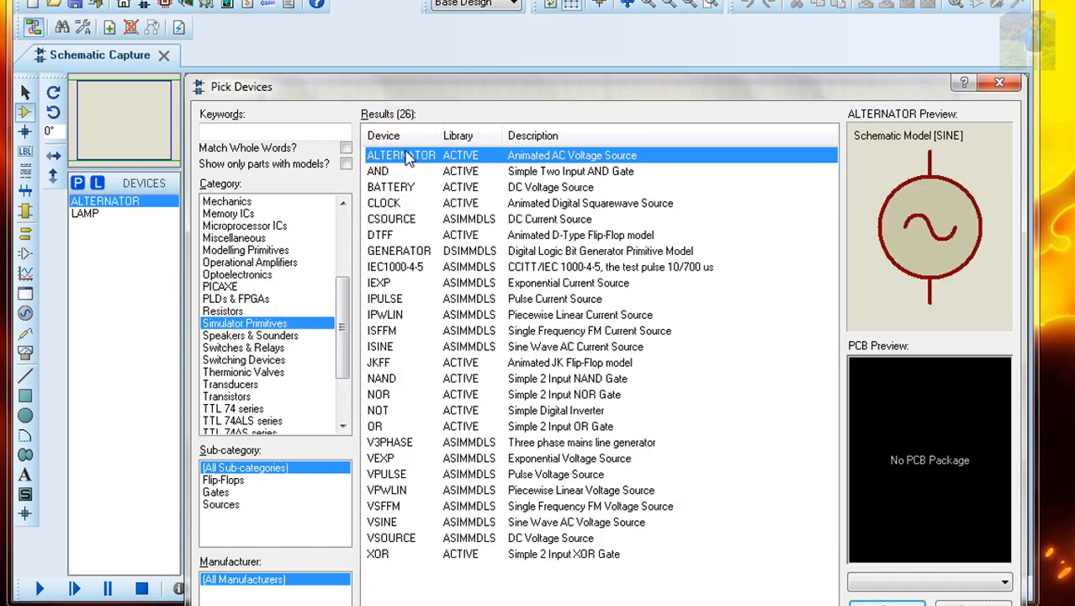
Add the latched SW-SPST switch from the Switches & Relays category to the project's devices
left_click_drag(339, 289, 343, 337)
left_click(261, 275)
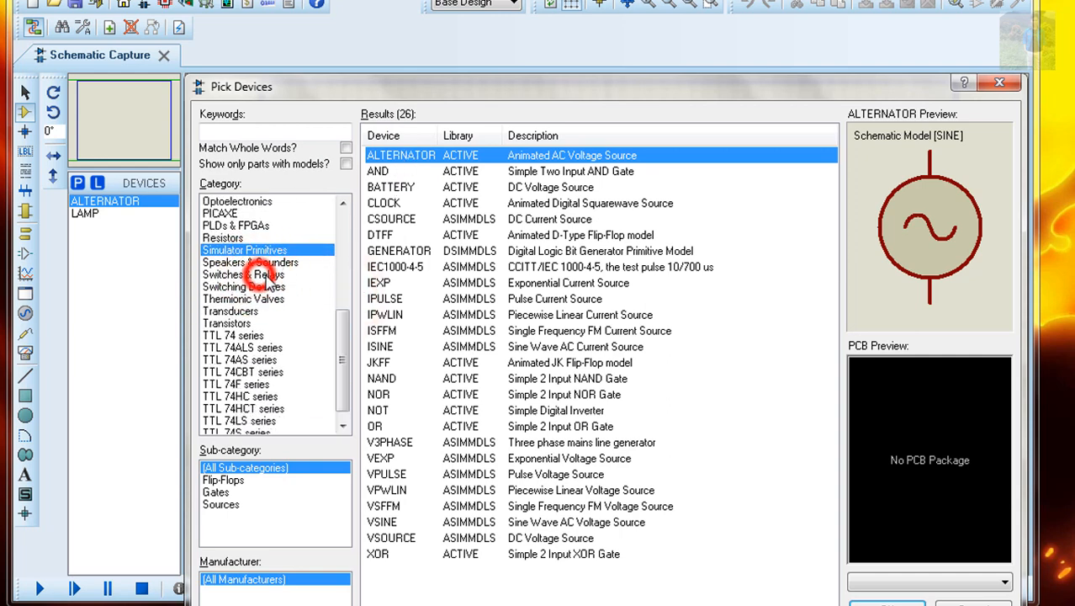
left_click_drag(830, 156, 841, 455)
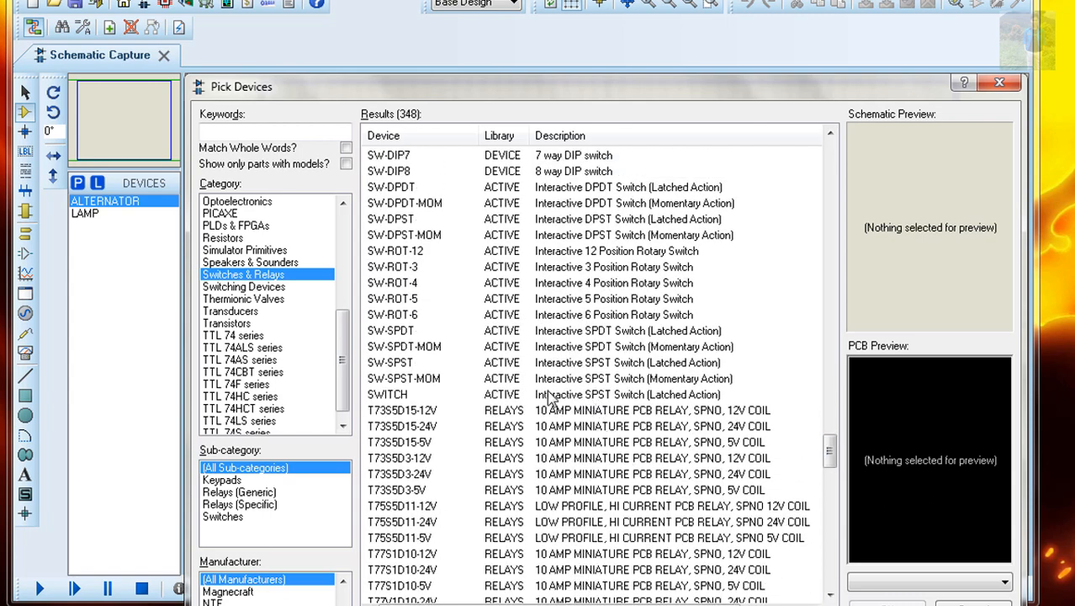
left_click(390, 364)
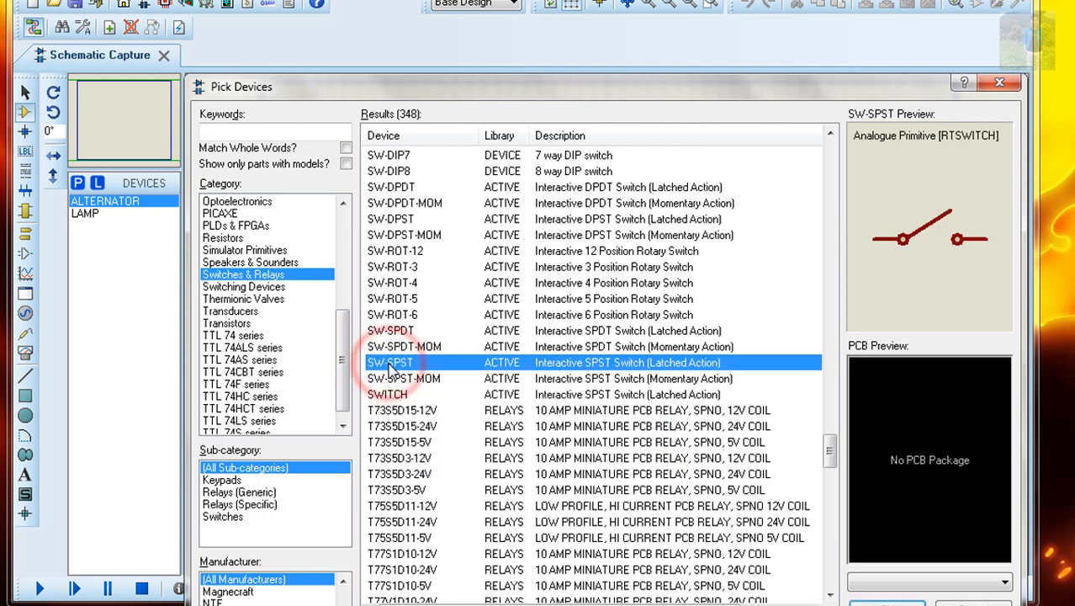
left_click(389, 370)
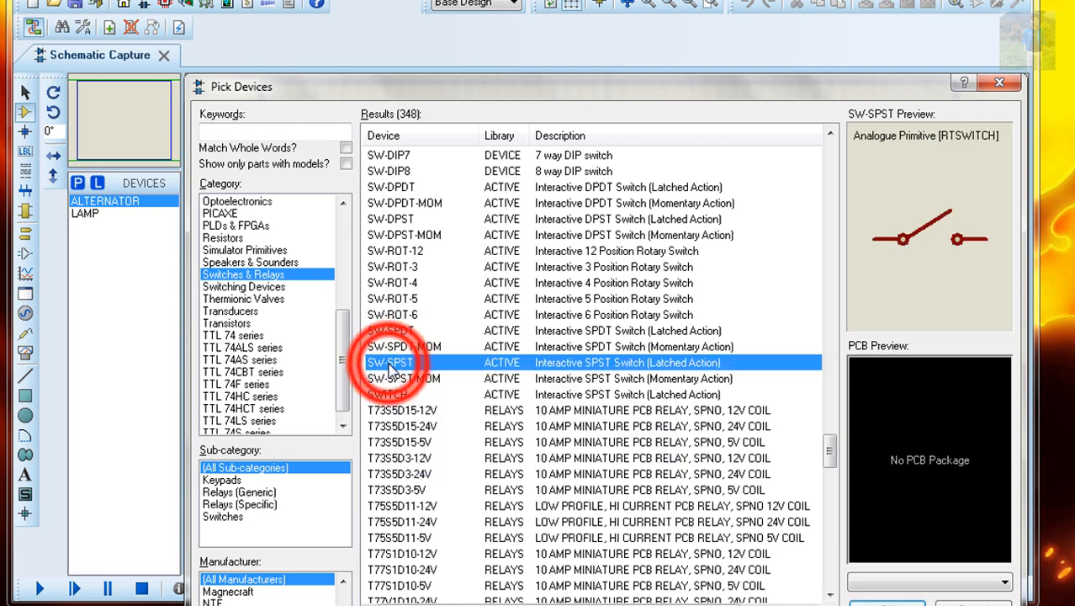
double_click(390, 370)
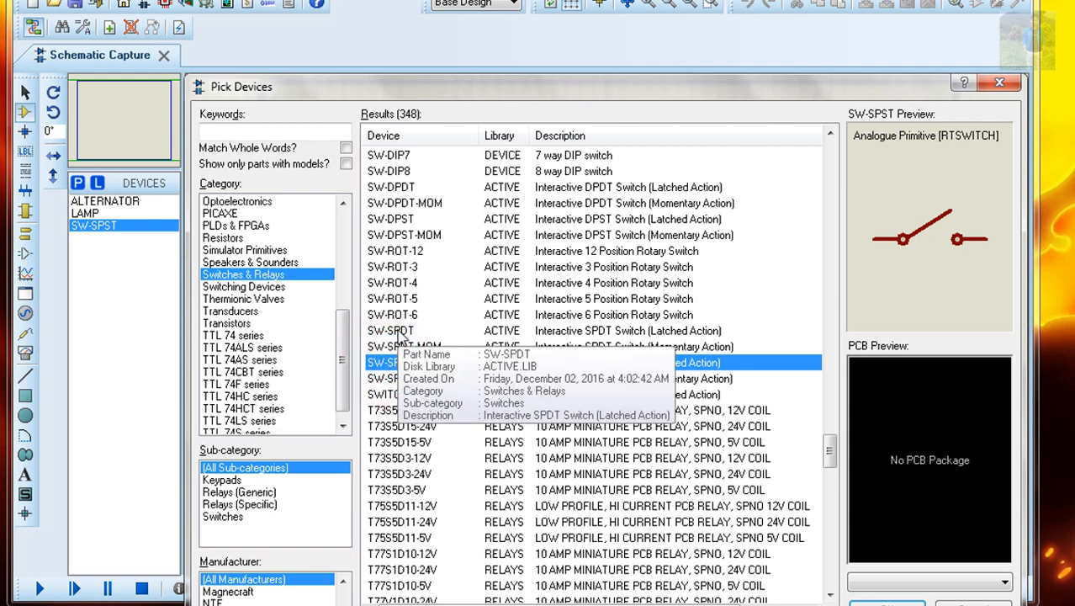
Add the latched SW-SPDT and SW-DPST switches to the project's devices and close the device library
double_click(403, 336)
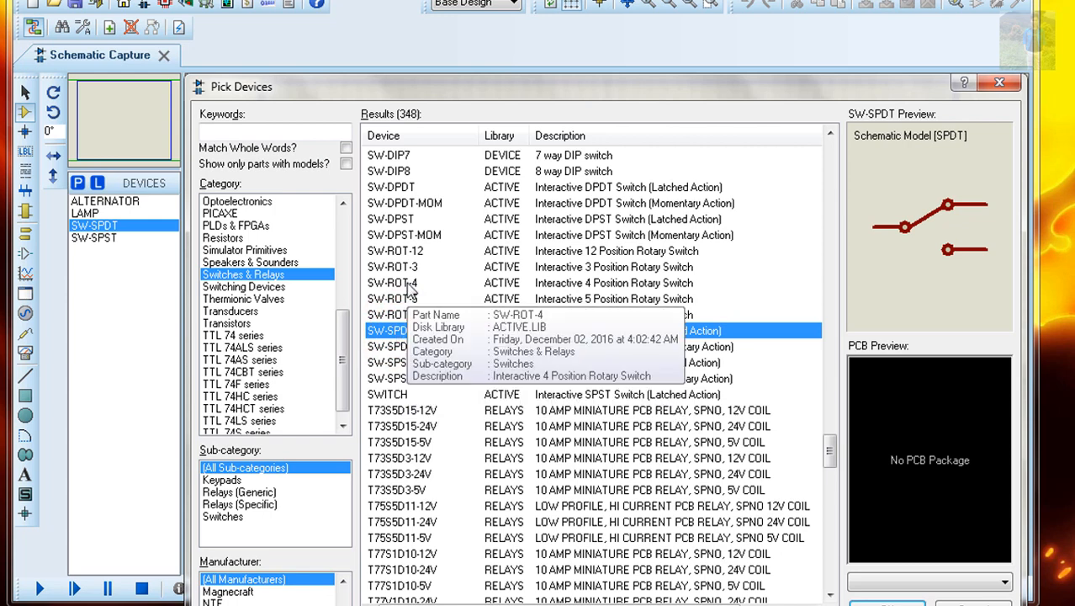
left_click(407, 220)
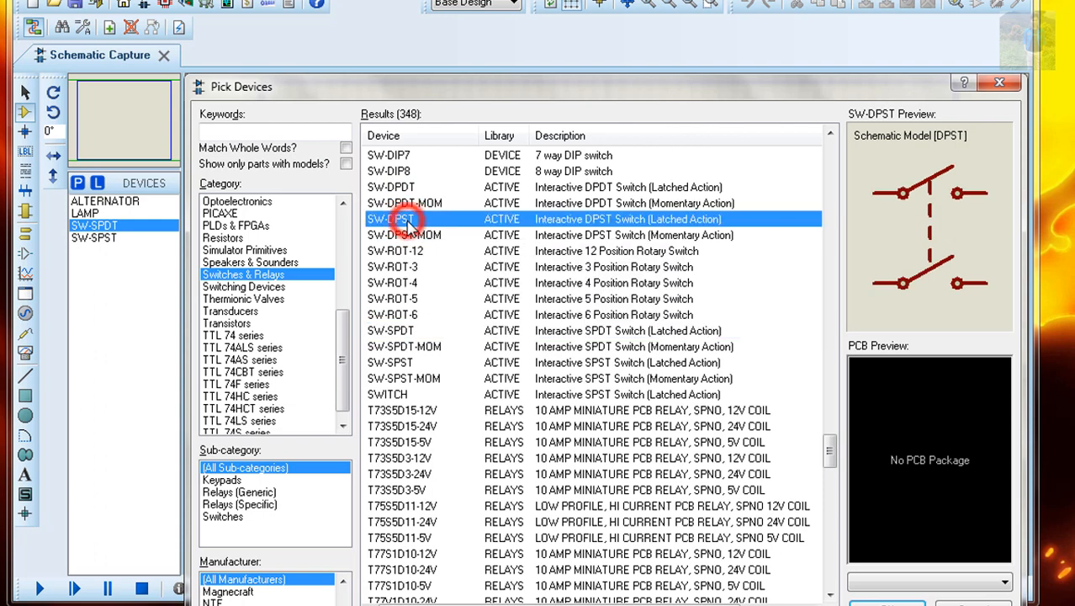
double_click(407, 220)
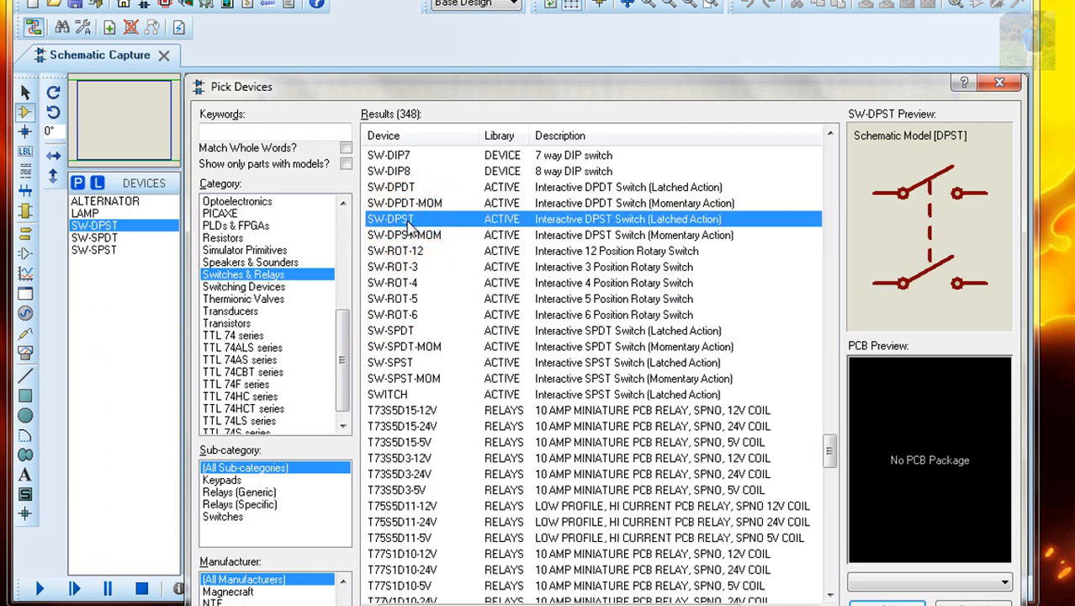
left_click(1001, 85)
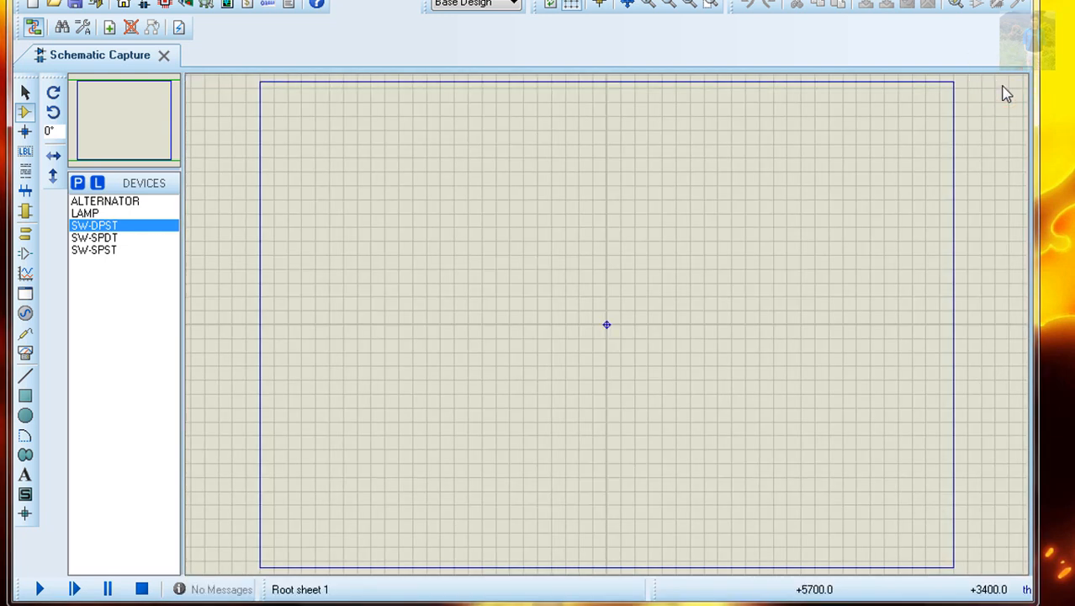
Place three ALTERNATOR sources in an evenly spaced vertical column on the left part of the schematic sheet
left_click(105, 201)
left_click(388, 206)
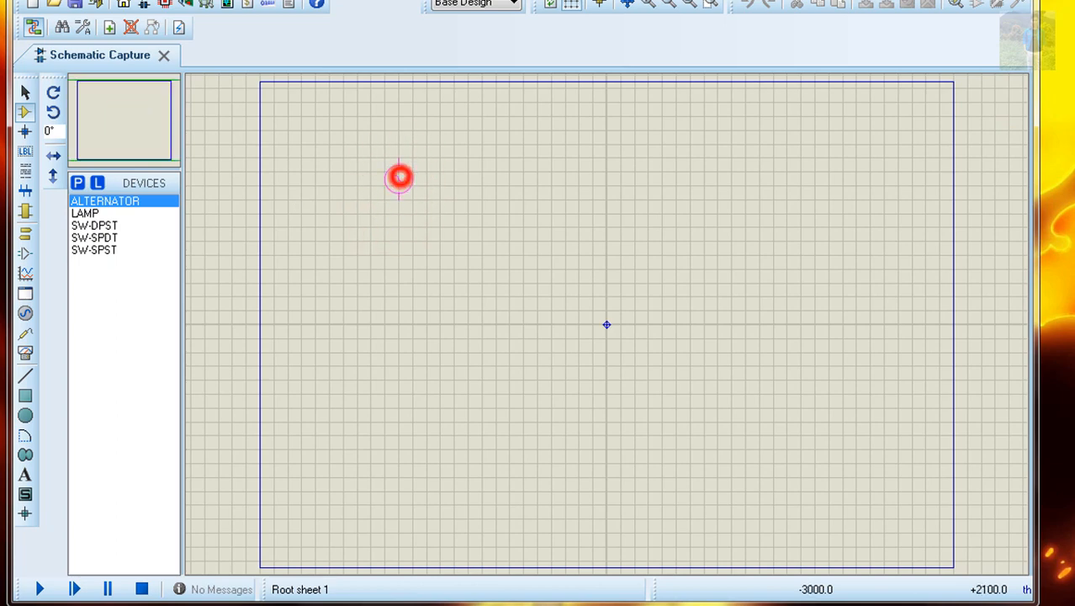
left_click(399, 180)
left_click(399, 314)
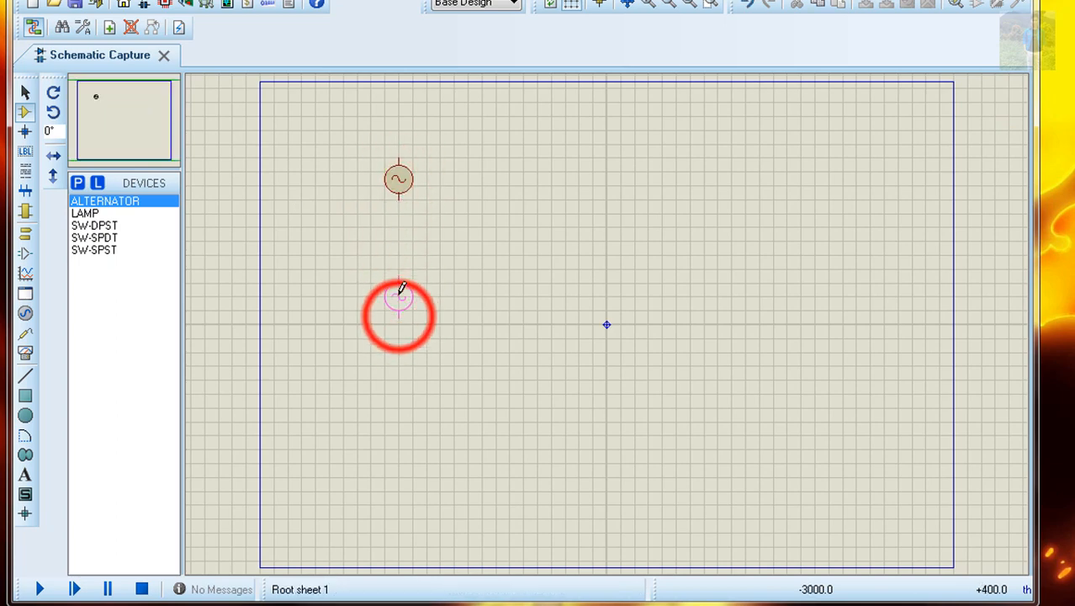
left_click(399, 317)
left_click_drag(400, 419, 401, 430)
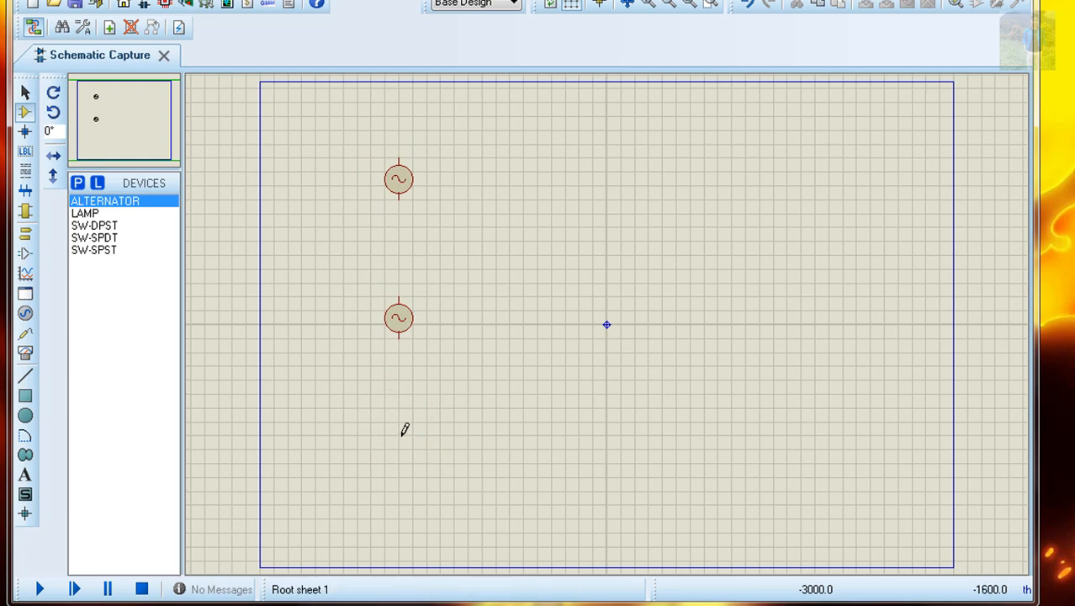
left_click(403, 442)
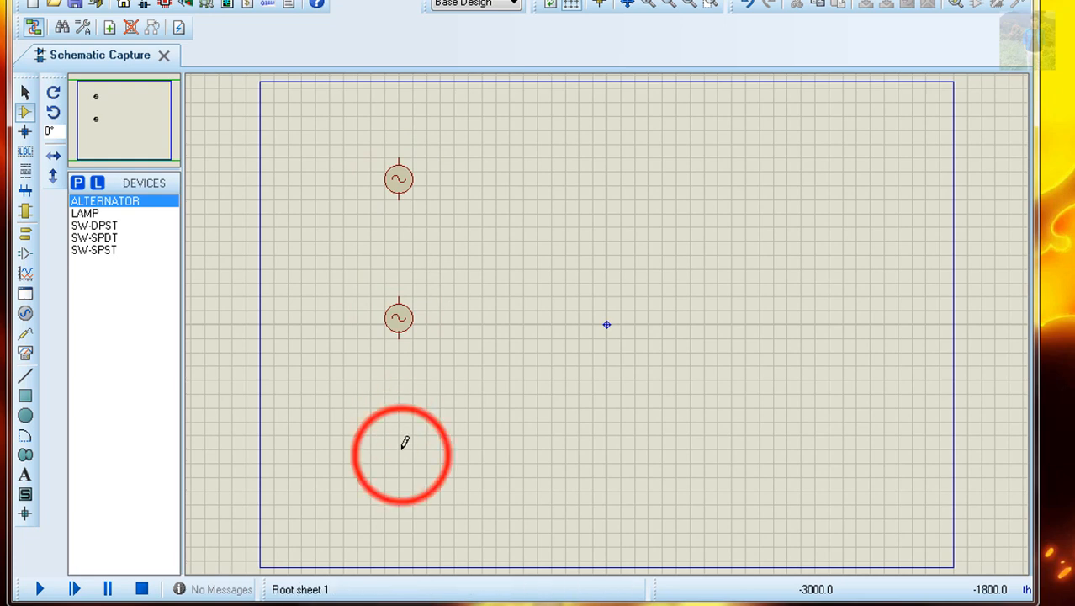
left_click(403, 450)
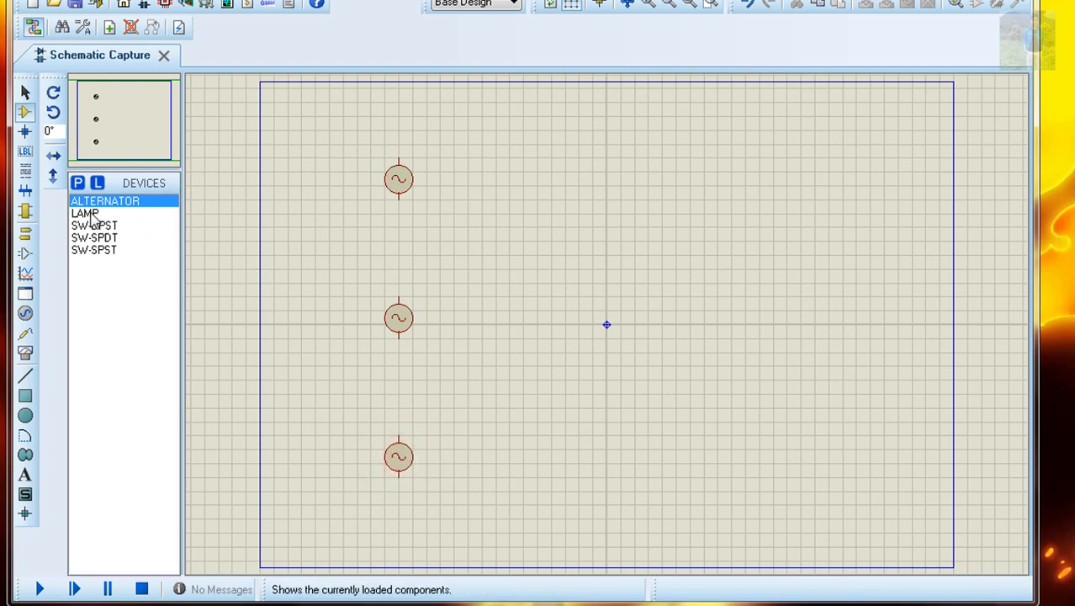
Place a LAMP on the schematic to the right of the uppermost alternator, level with it
left_click(85, 213)
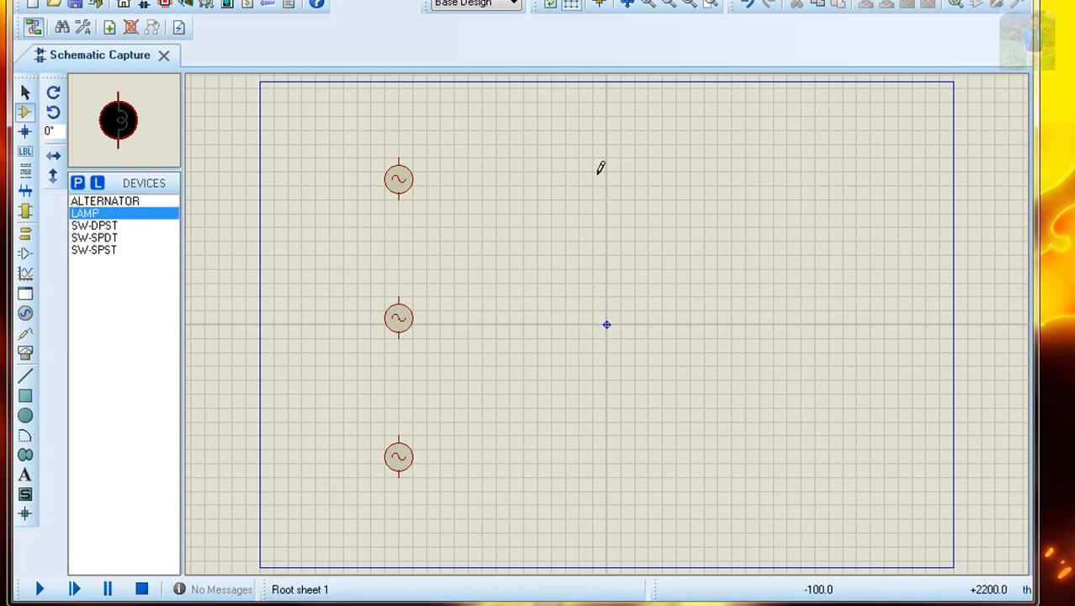
left_click(576, 175)
left_click(574, 178)
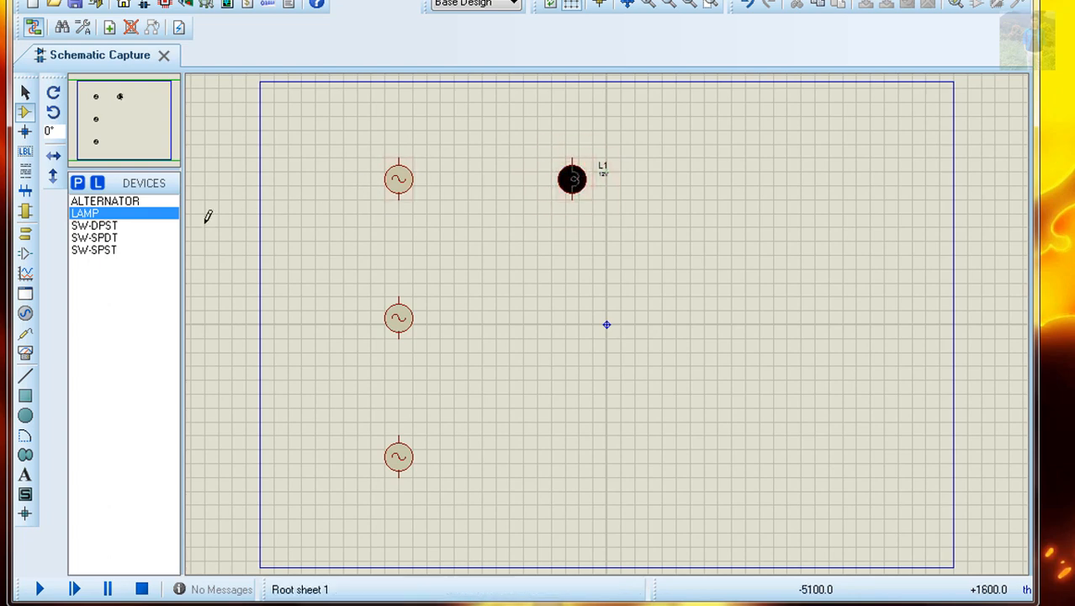
Place an SW-SPST switch above and between the uppermost alternator and L1, and wire its left terminal to the alternator's upper terminal
left_click(97, 254)
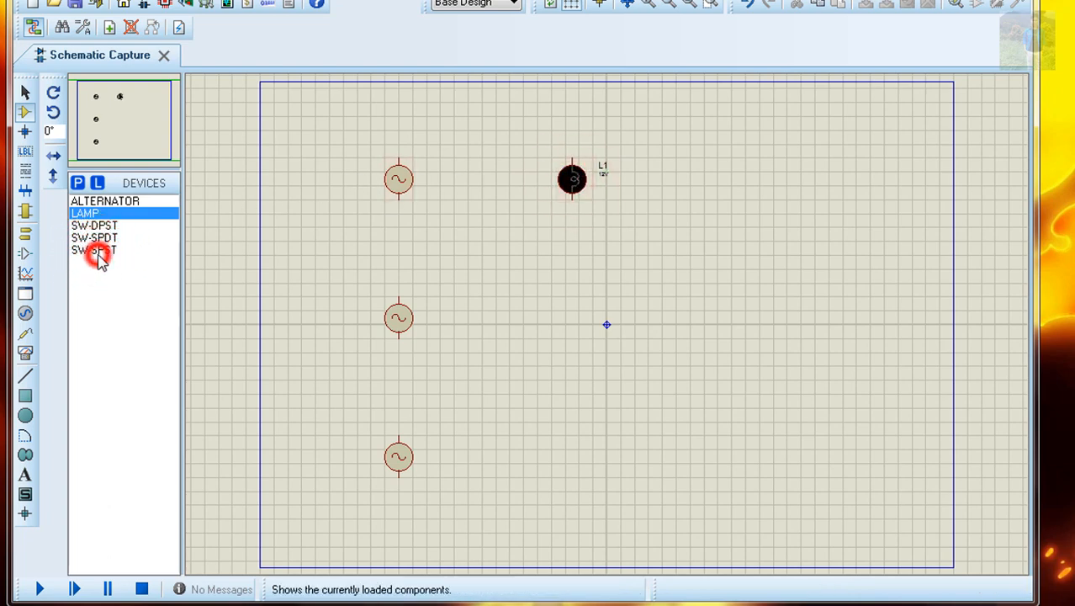
left_click(497, 125)
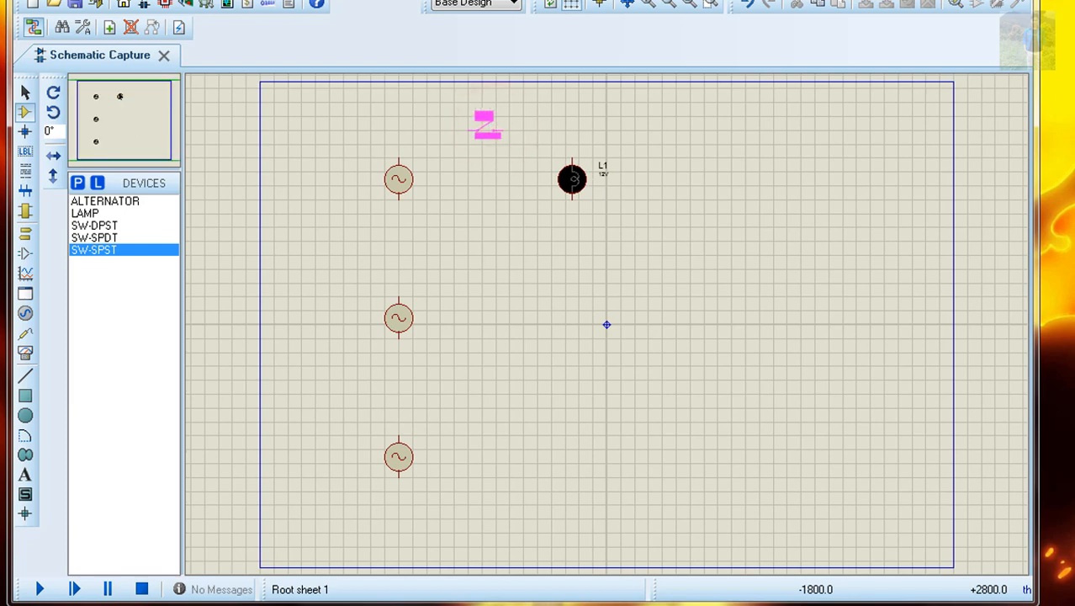
left_click(484, 133)
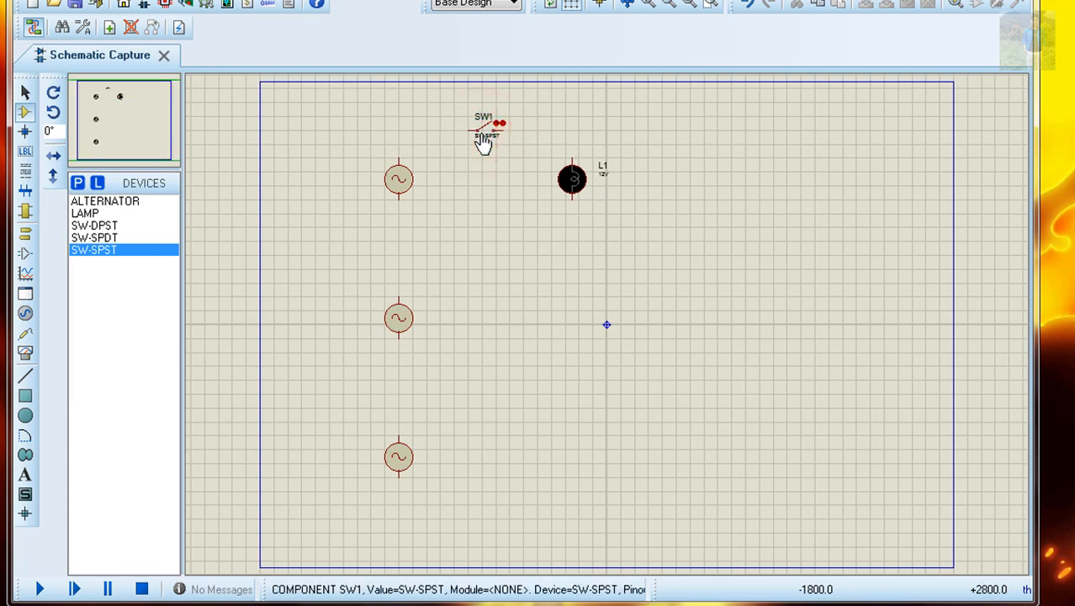
scroll(484, 143, "up", 1)
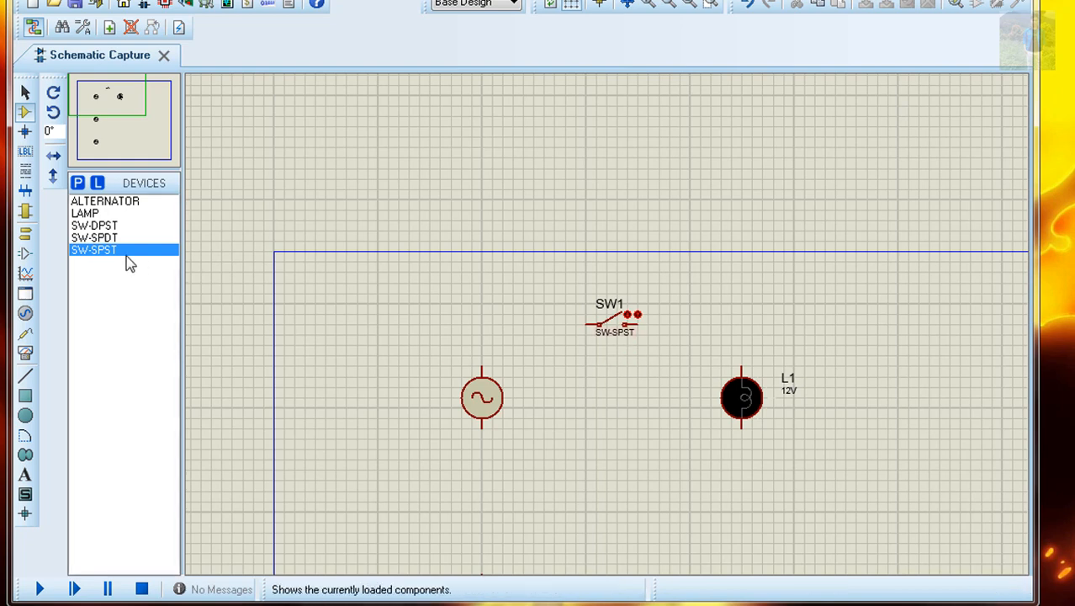
left_click(483, 364)
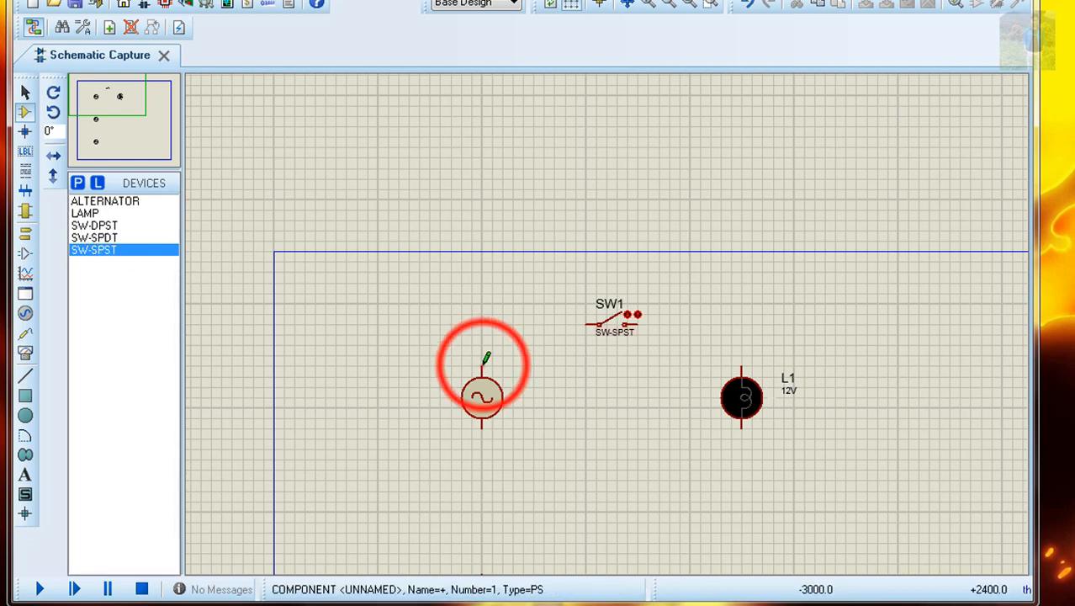
left_click(575, 316)
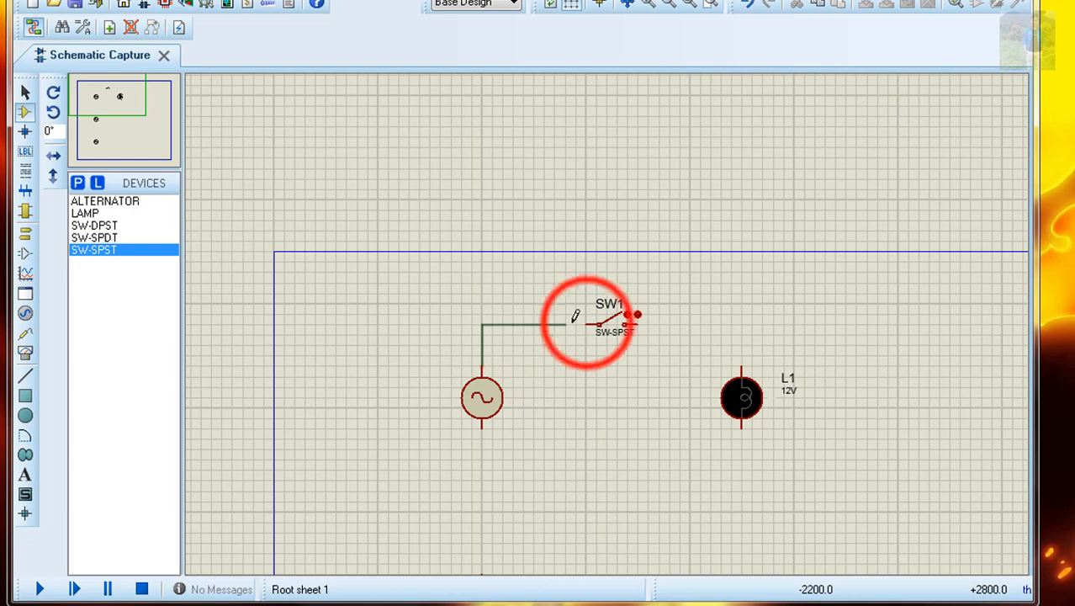
left_click(587, 322)
Wire L1's lower terminal to the uppermost alternator's lower terminal and L1's upper terminal to the free terminal of SW1
left_click(482, 426)
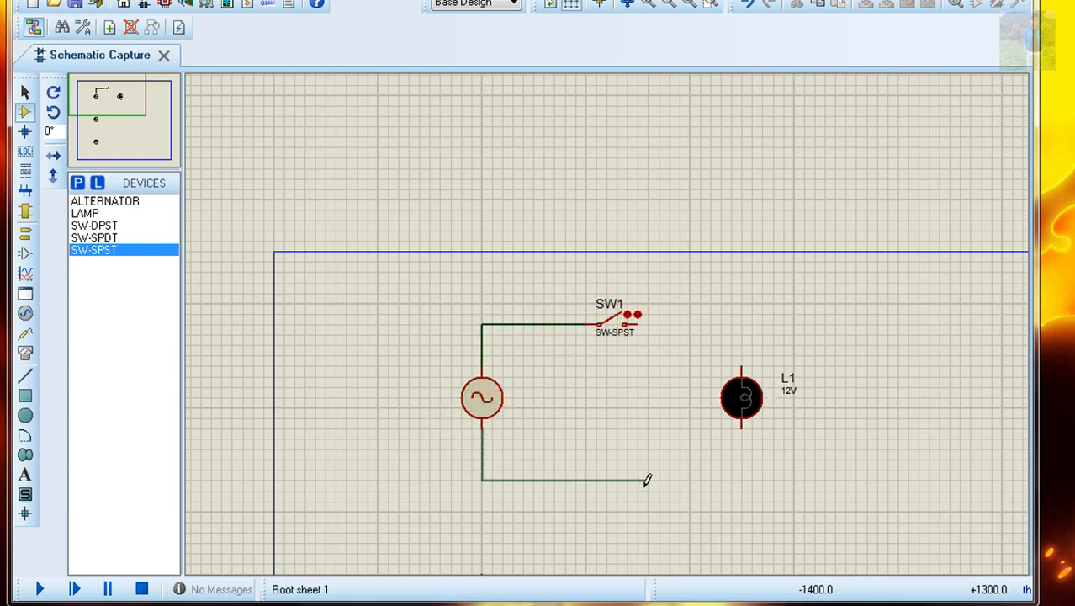
left_click(483, 487)
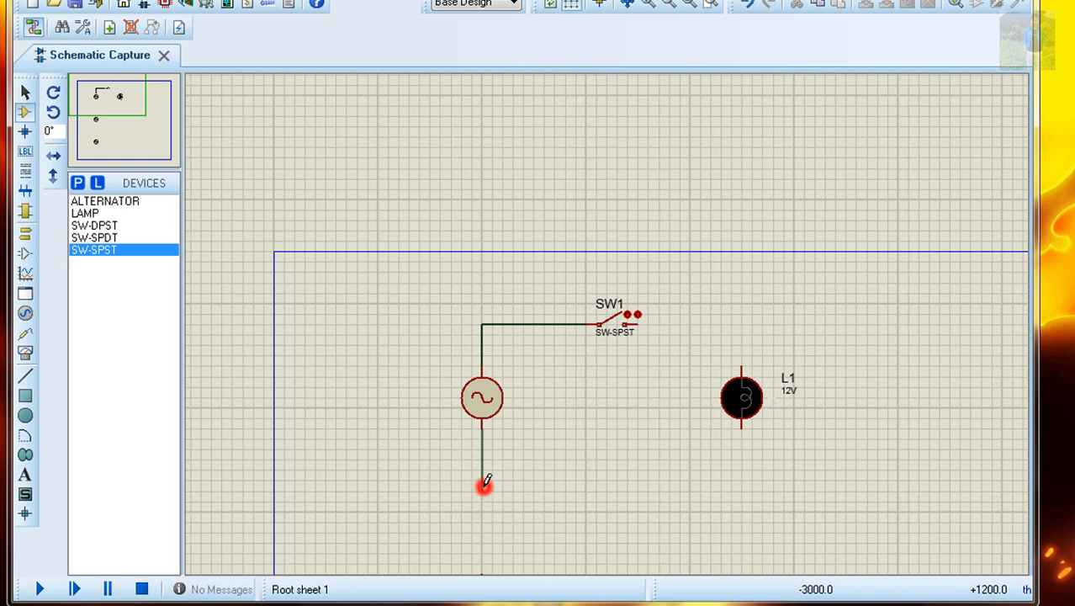
left_click(744, 488)
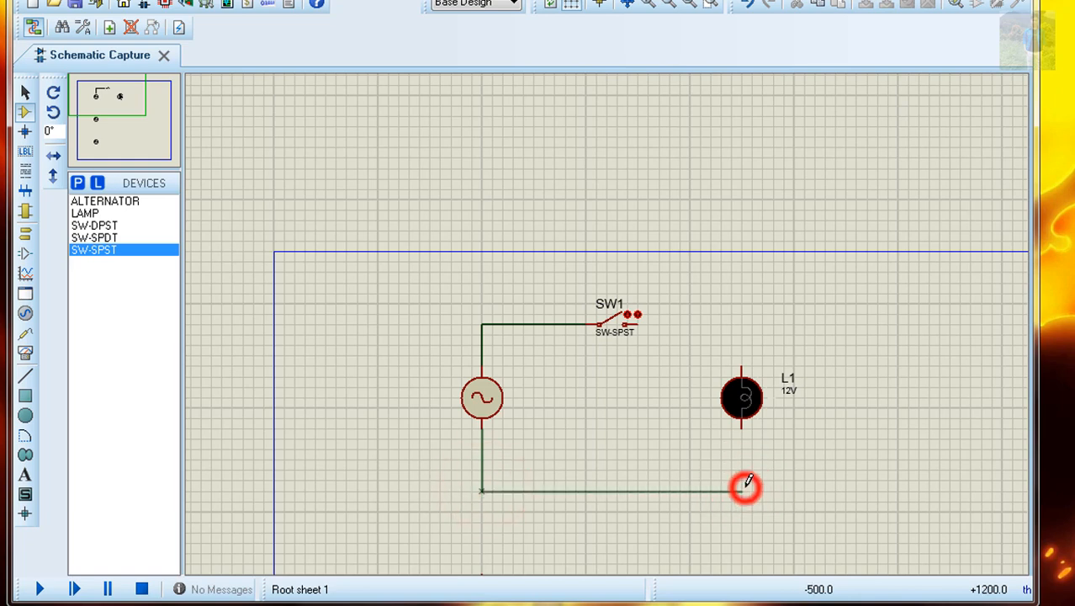
left_click(744, 425)
left_click(743, 364)
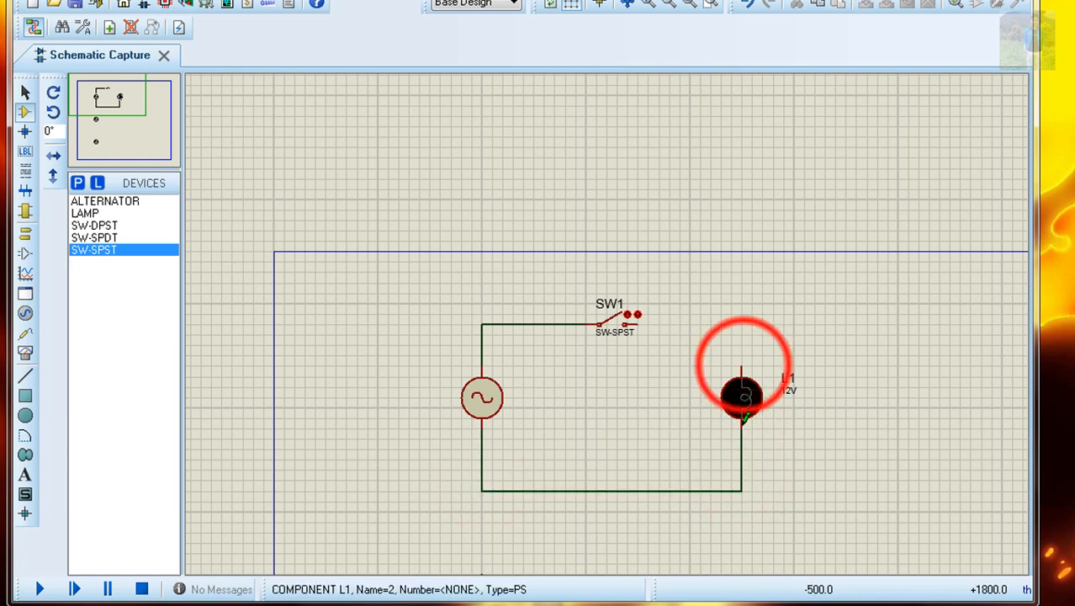
left_click(743, 325)
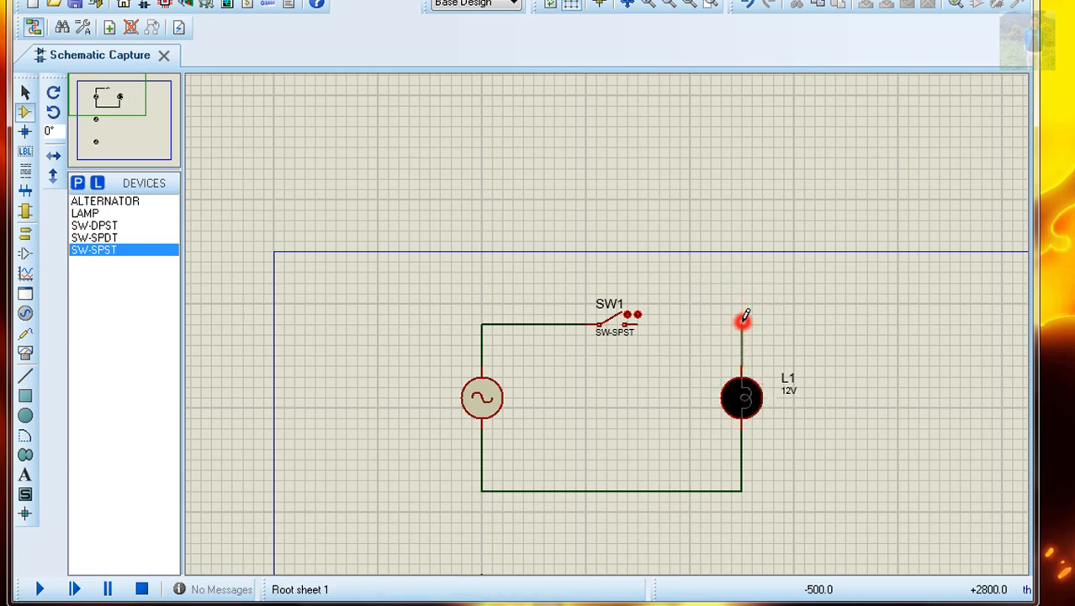
left_click(635, 323)
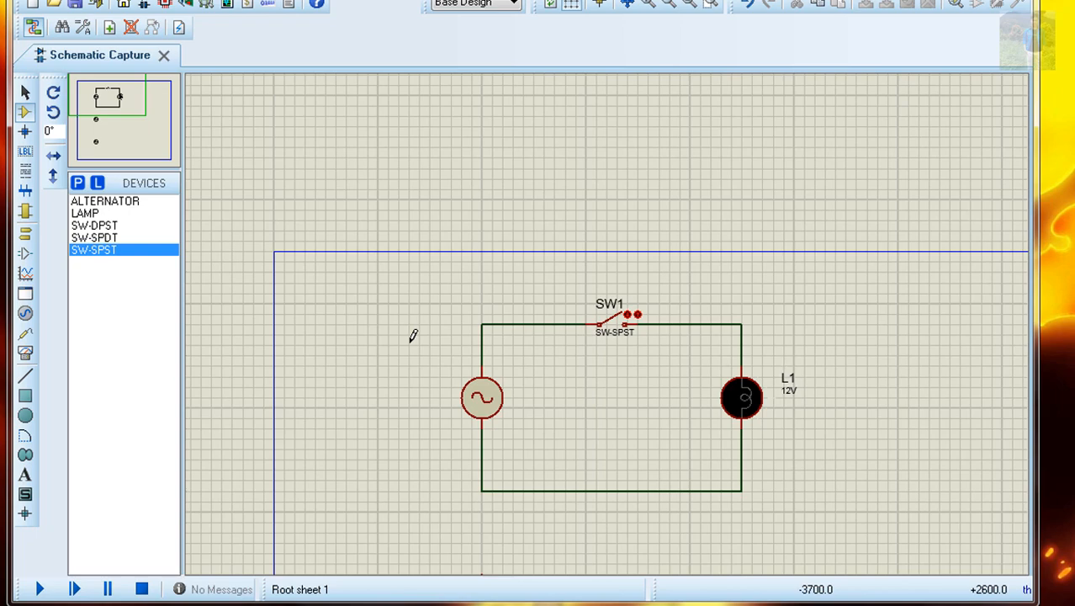
Place two LAMPs side by side to the right of the middle alternator, level with it
scroll(553, 422, "down", 3)
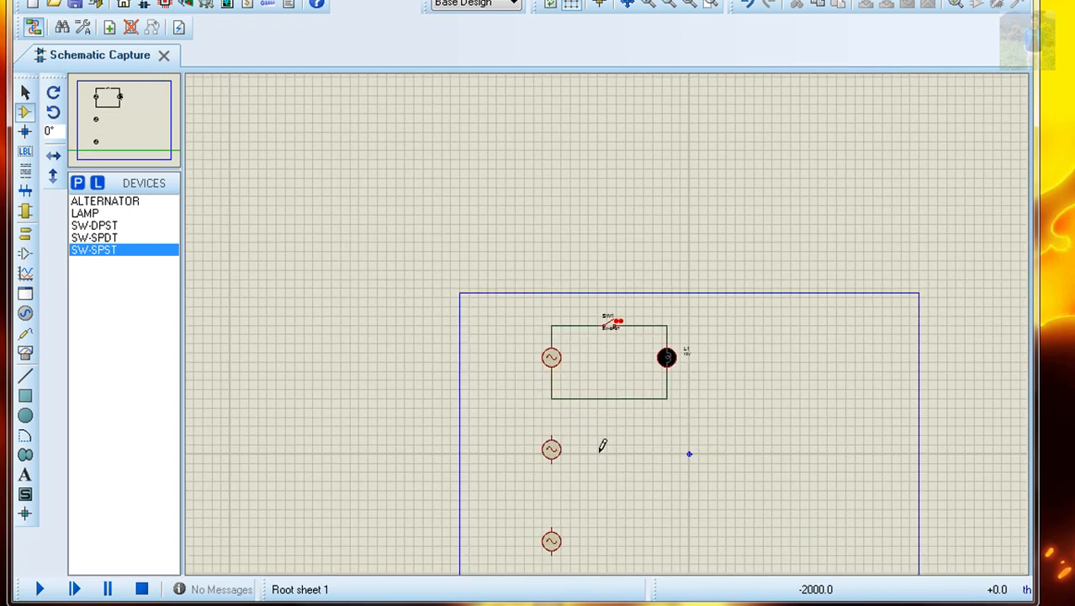
scroll(614, 452, "up", 1)
scroll(611, 318, "up", 1)
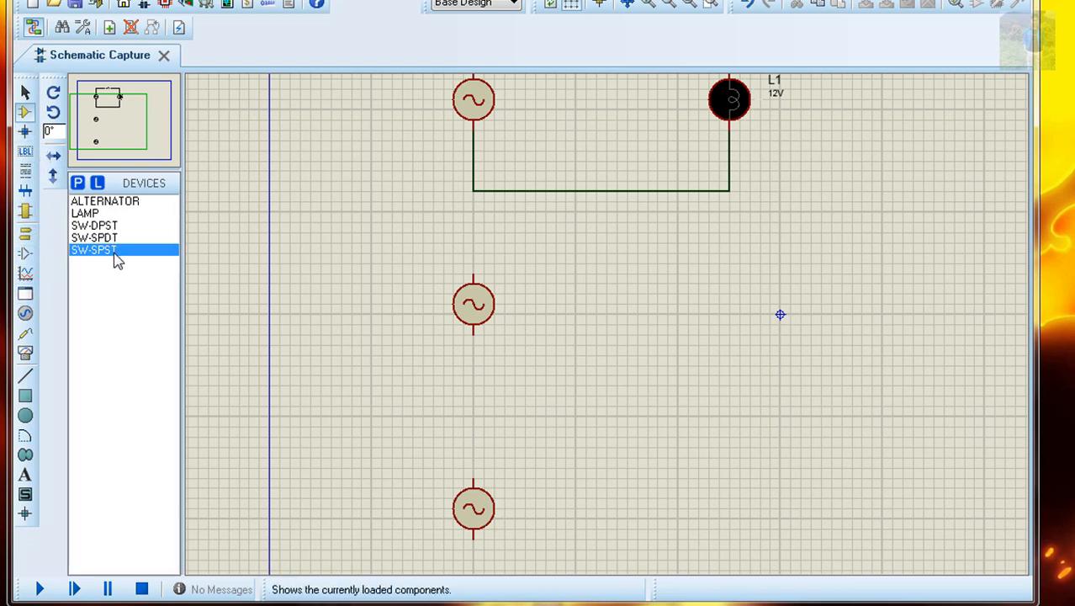
left_click(93, 213)
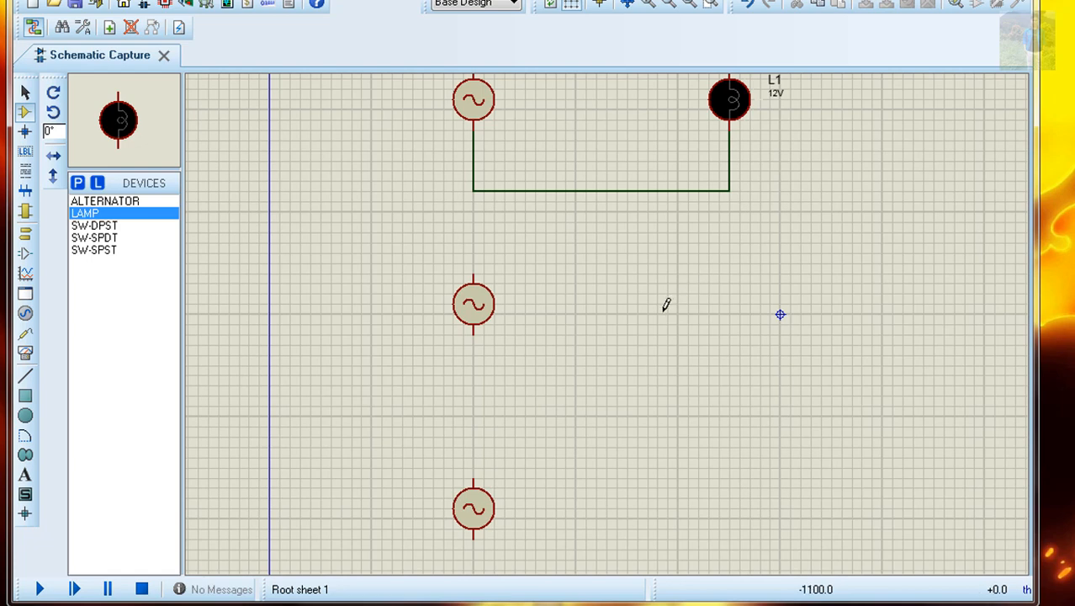
left_click(621, 297)
left_click(621, 296)
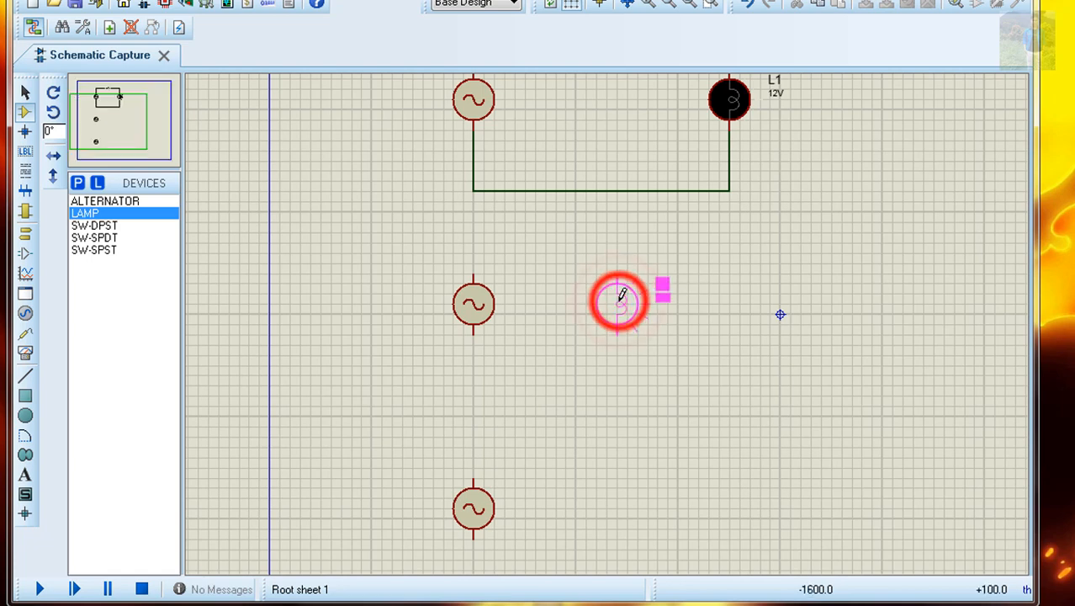
left_click(740, 295)
left_click(740, 294)
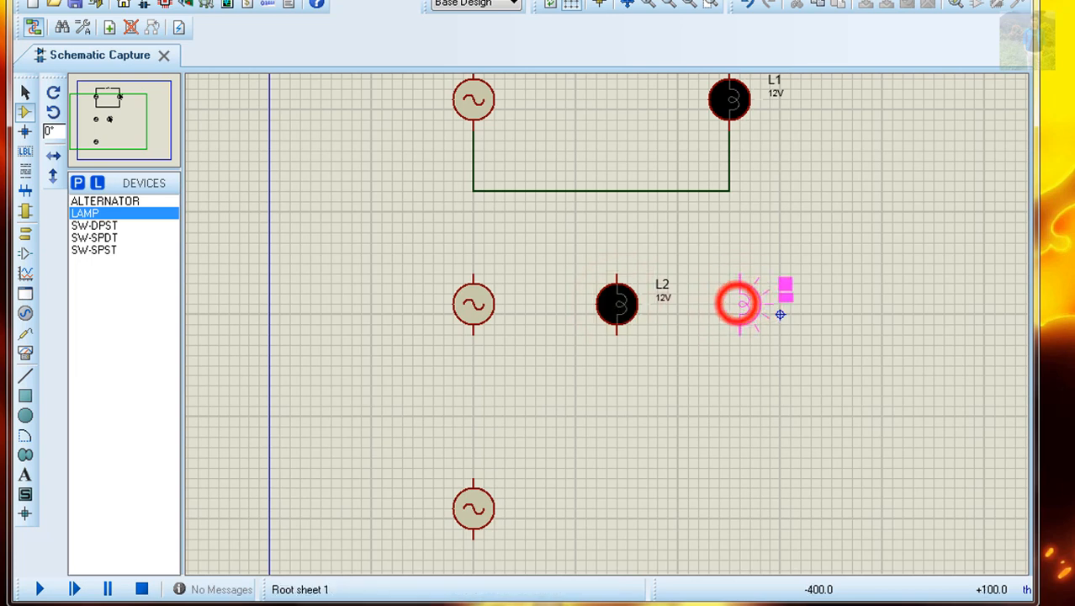
left_click(740, 303)
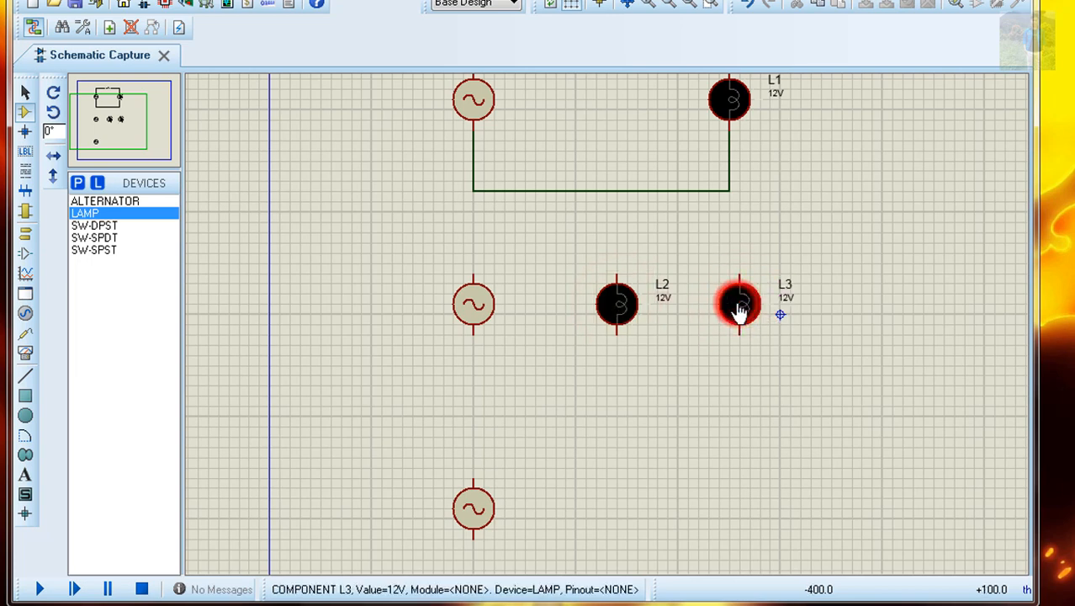
Place an SW-SPDT switch above and to the right of the middle alternator, and wire its common terminal to the alternator's upper terminal
left_click(111, 239)
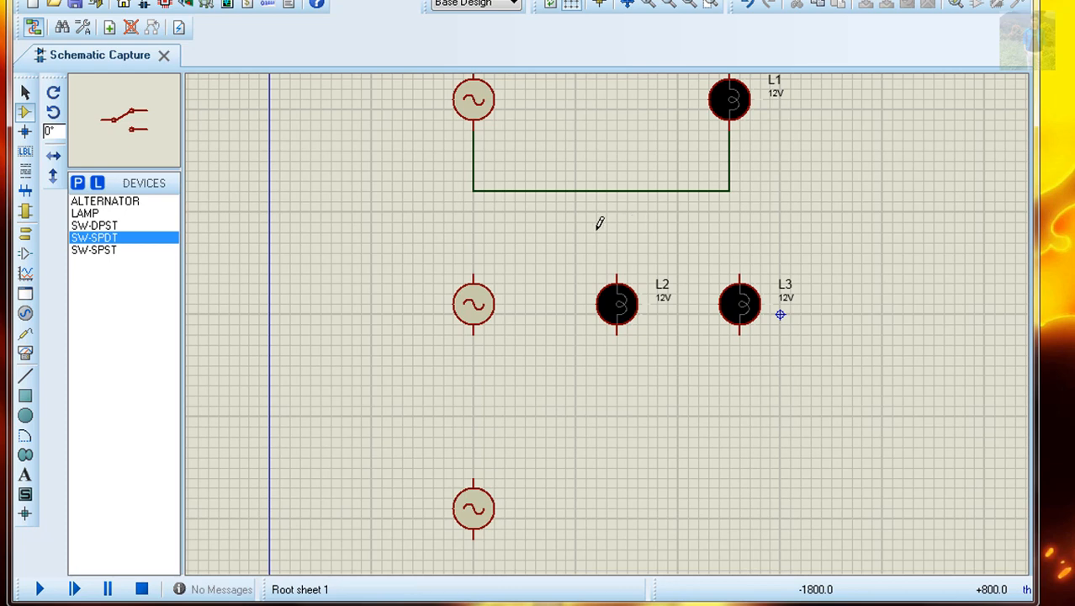
left_click(534, 234)
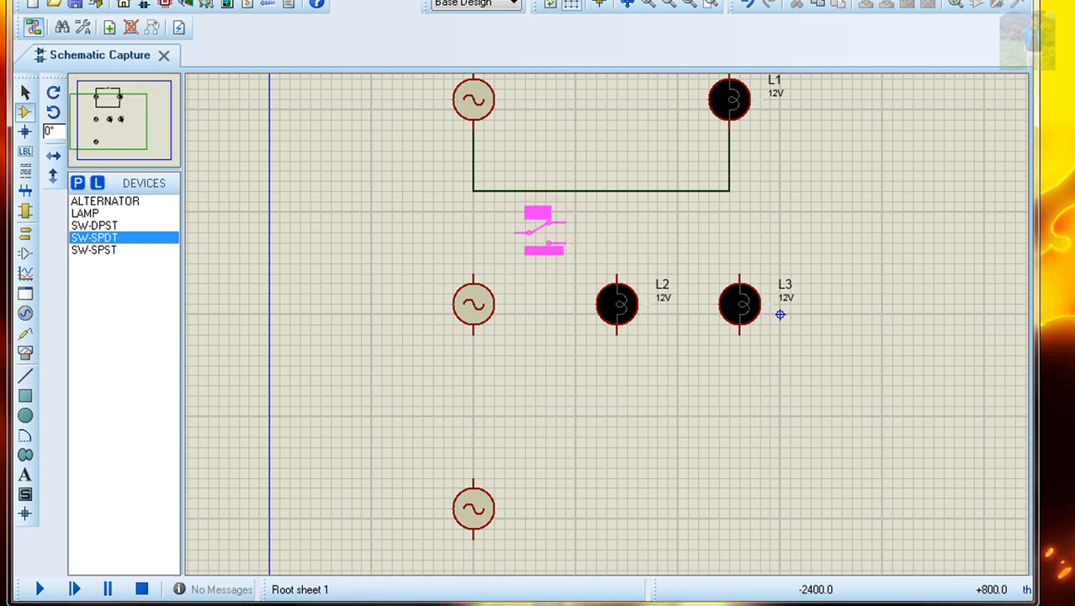
left_click(538, 229)
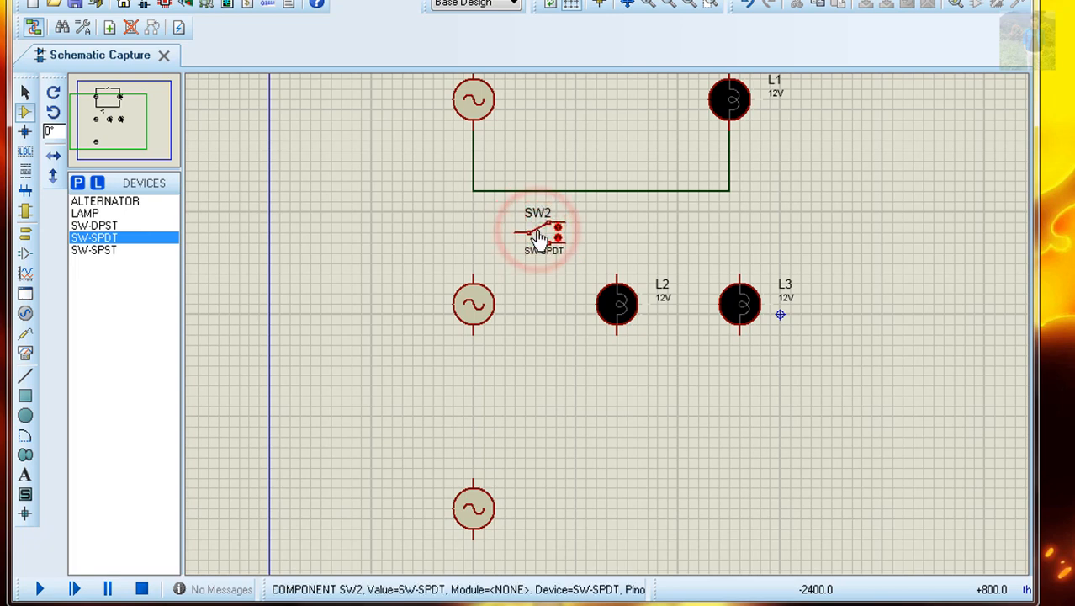
left_click(473, 273)
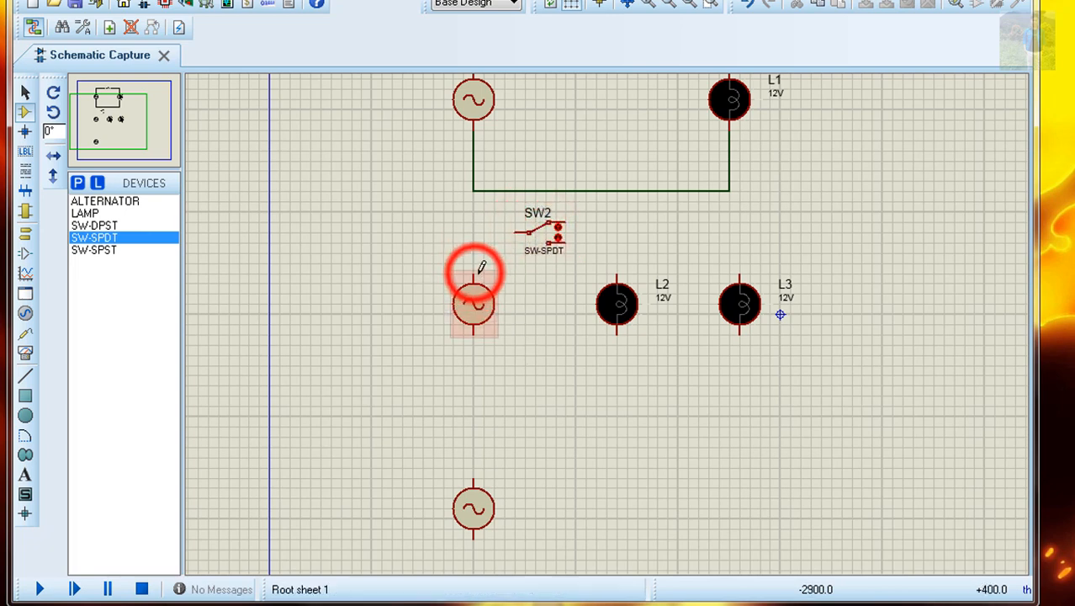
left_click(476, 232)
left_click(514, 232)
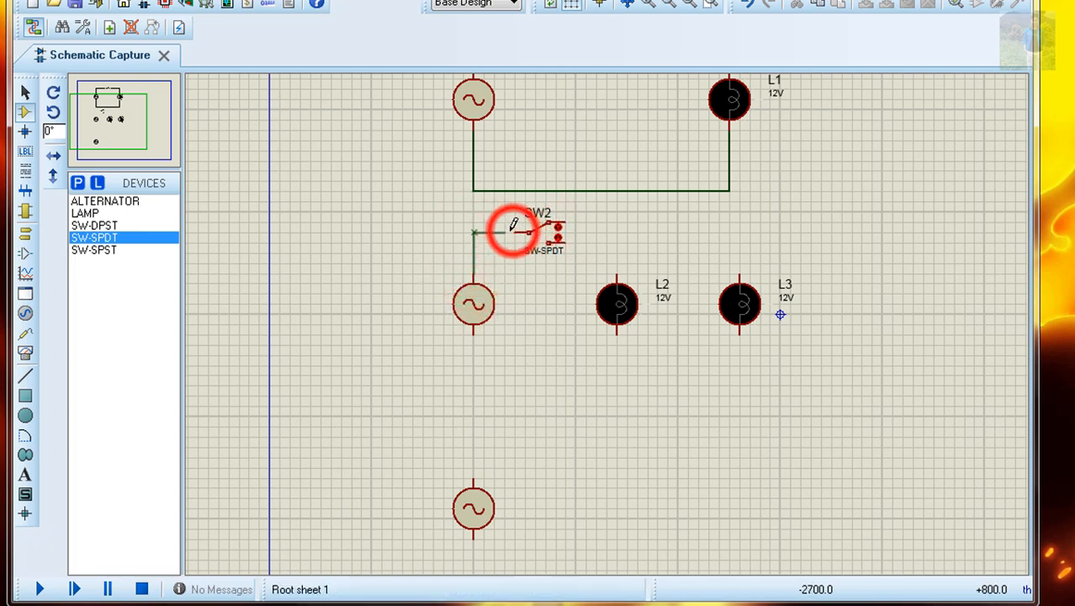
Wire the SPDT switch's lower contact to the upper terminal of L2 and its upper contact to the upper terminal of L3
left_click(559, 239)
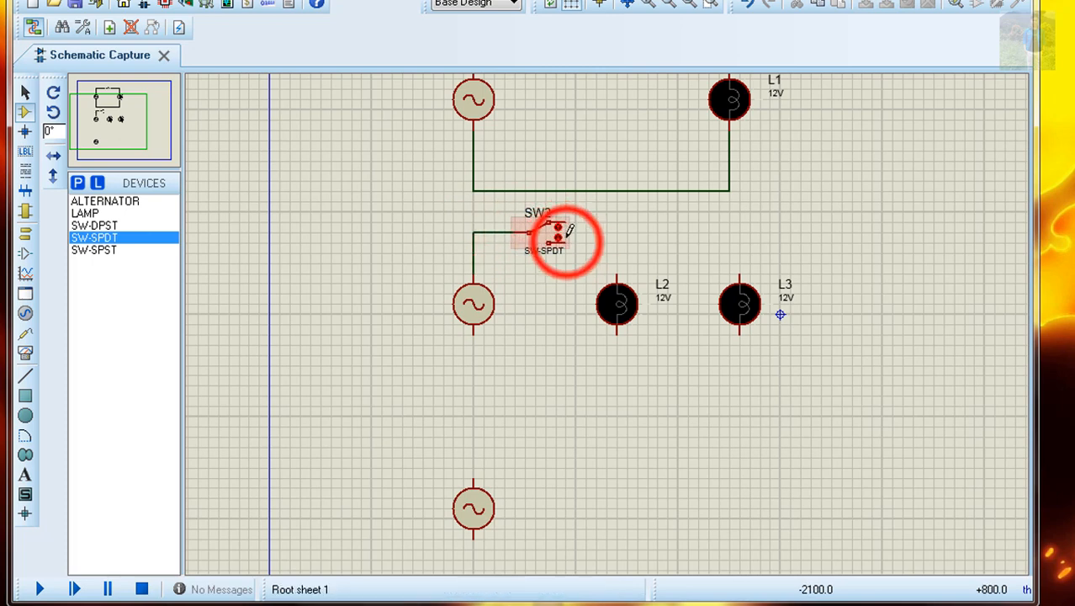
left_click(619, 242)
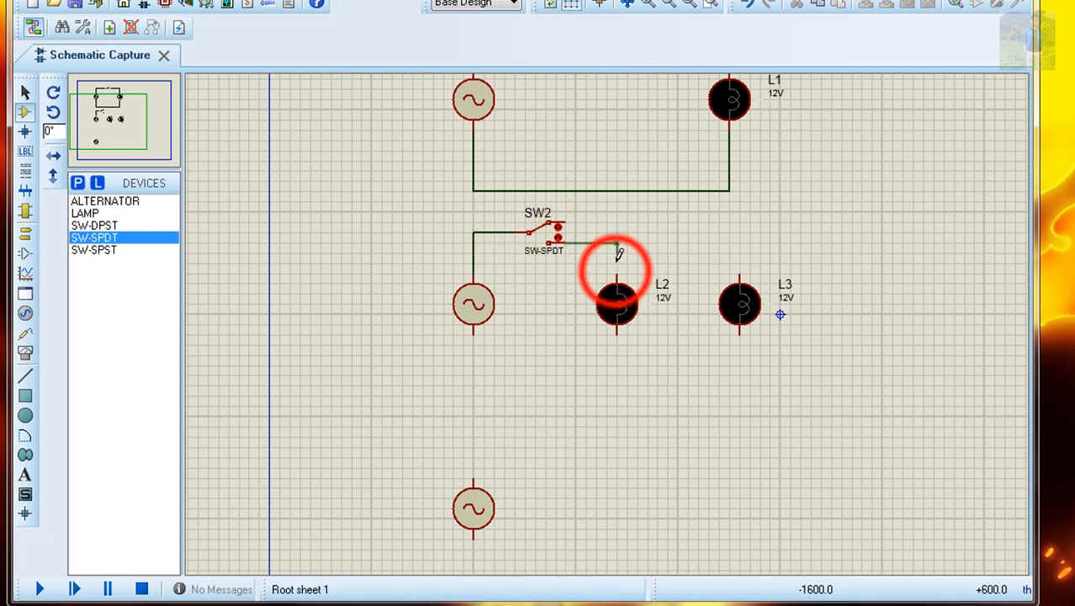
left_click(617, 267)
left_click(560, 224)
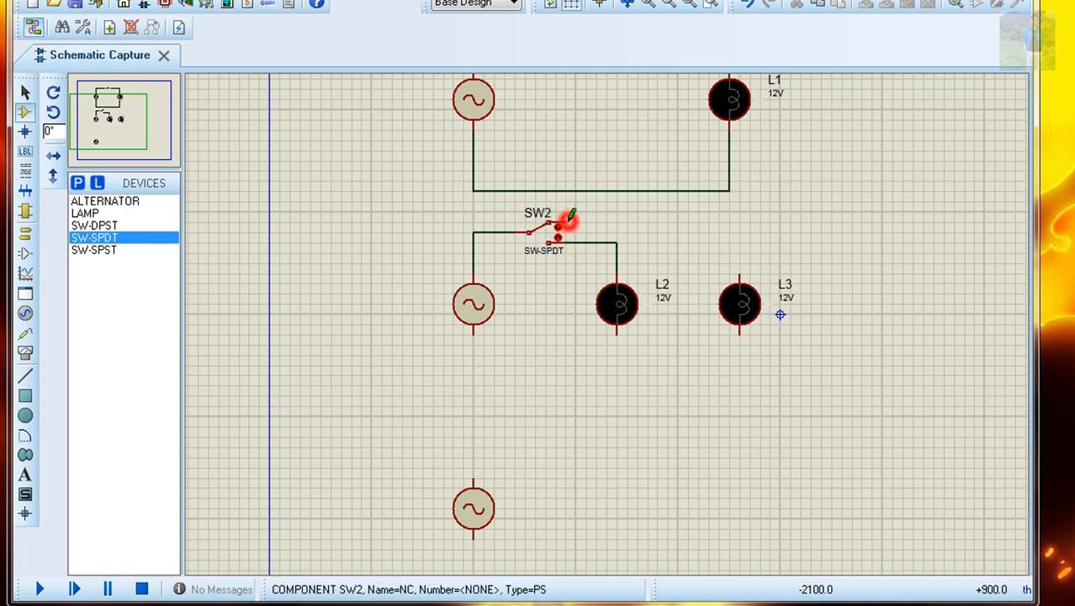
left_click(739, 222)
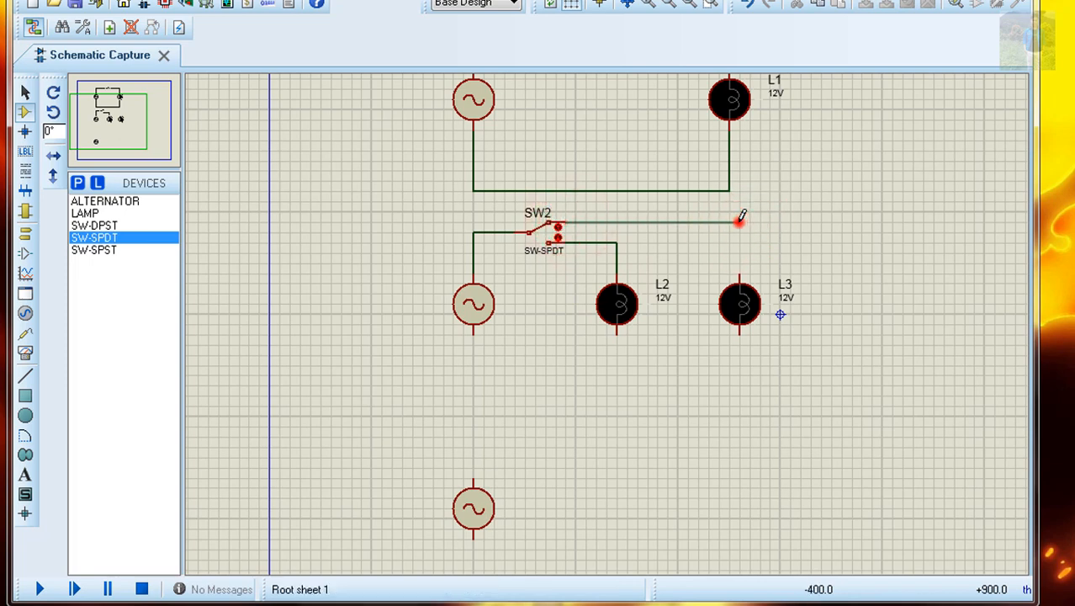
left_click(740, 274)
Wire the lower terminals of L3 and L2 together and connect them to the middle alternator's lower terminal
left_click(740, 334)
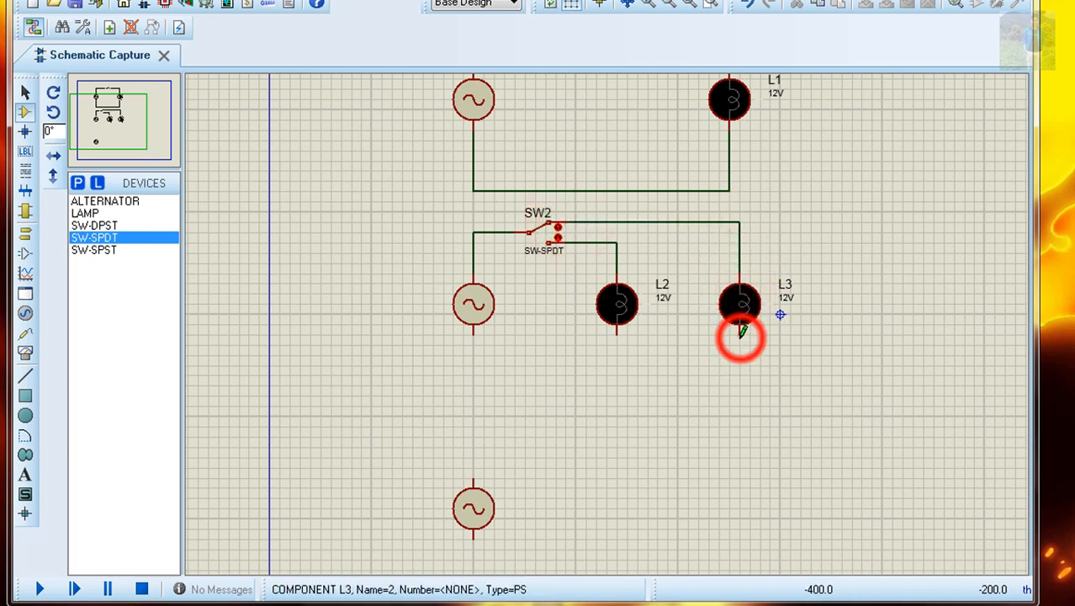
left_click(740, 375)
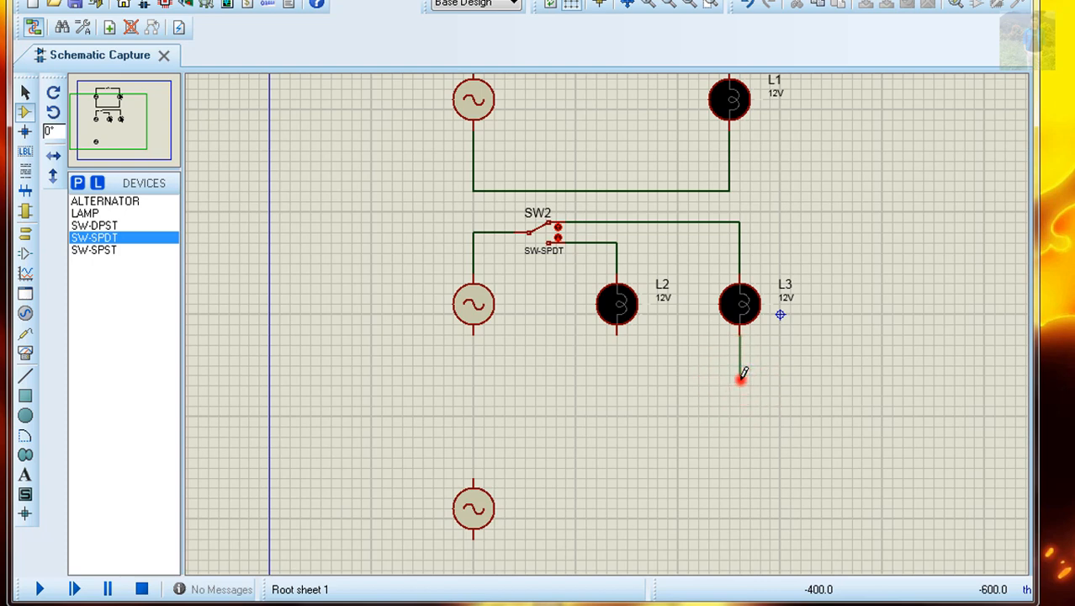
left_click(617, 376)
left_click(619, 333)
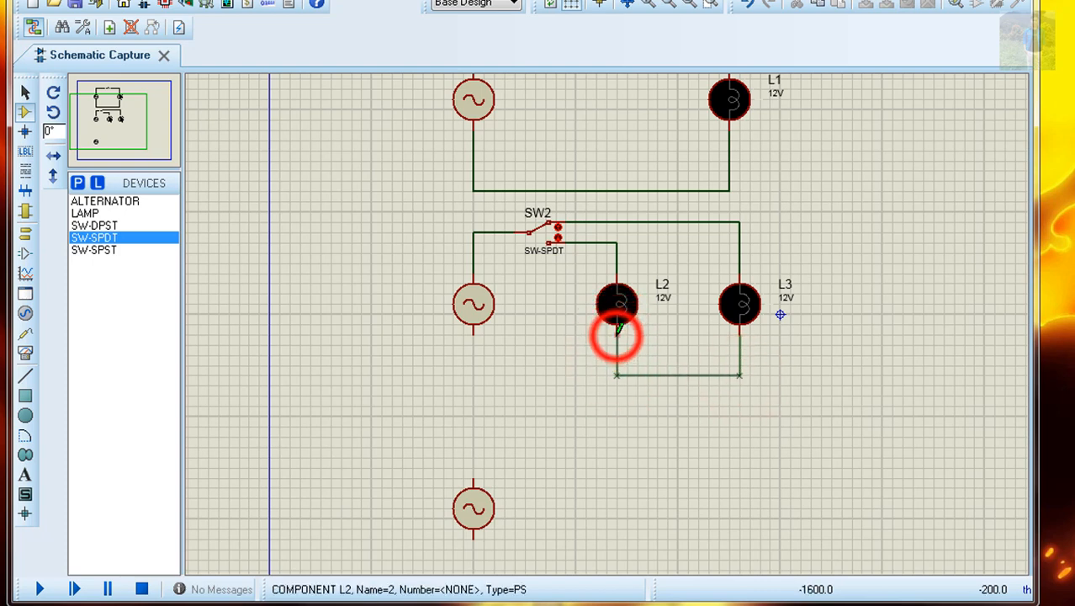
left_click(473, 334)
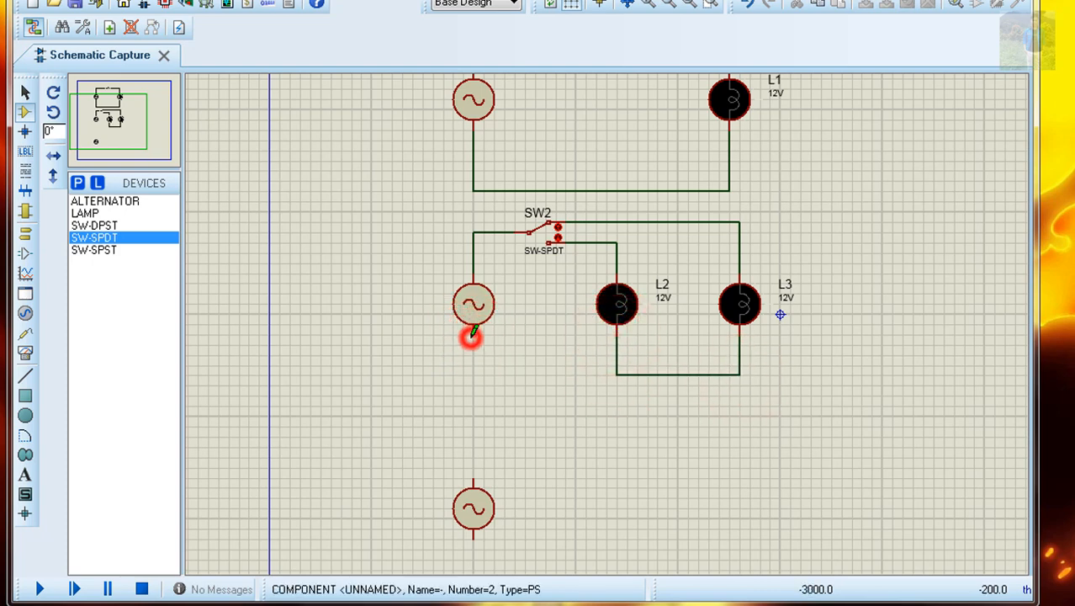
left_click(473, 373)
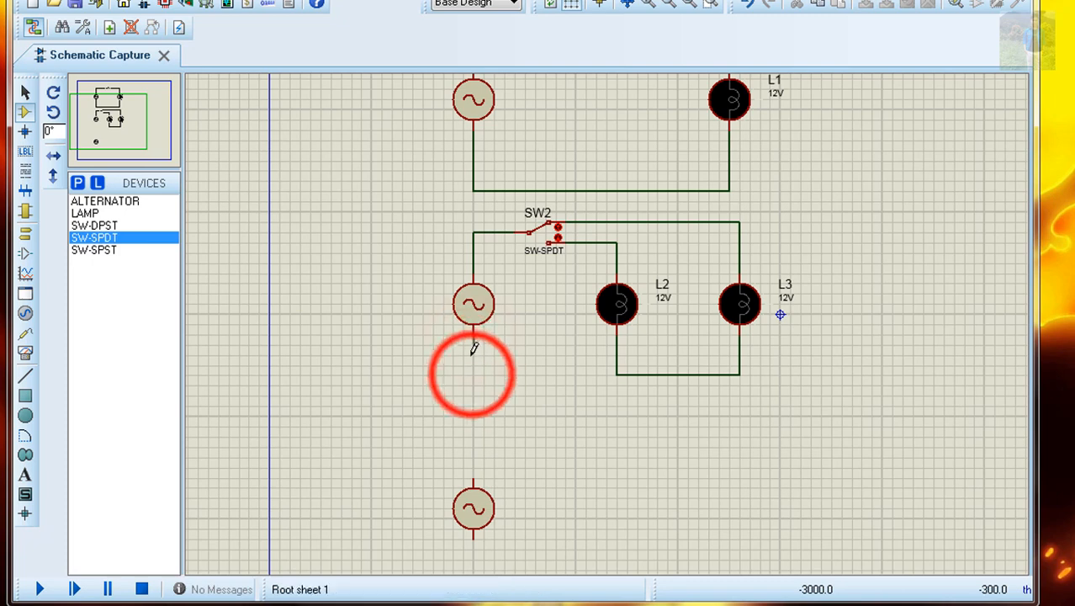
left_click(616, 373)
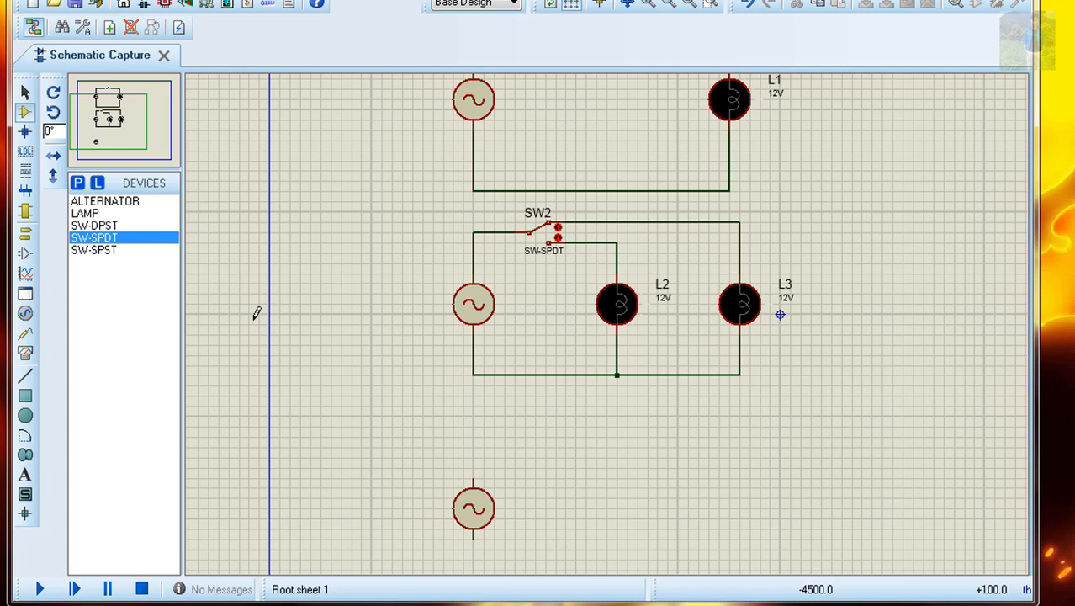
Place an SW-DPST switch above and to the right of the bottom alternator
left_click(89, 227)
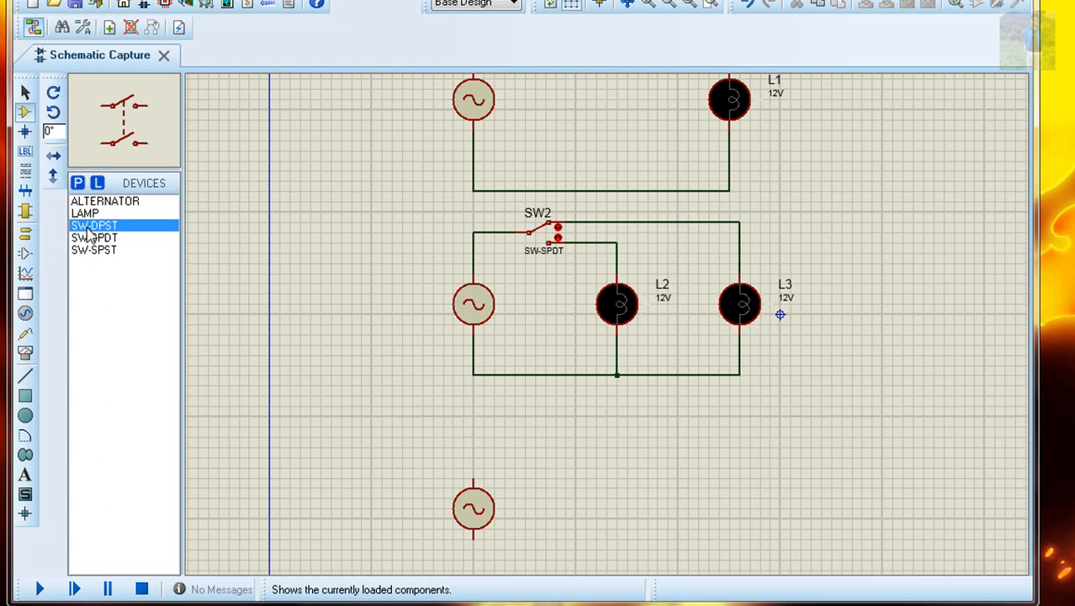
left_click(571, 456)
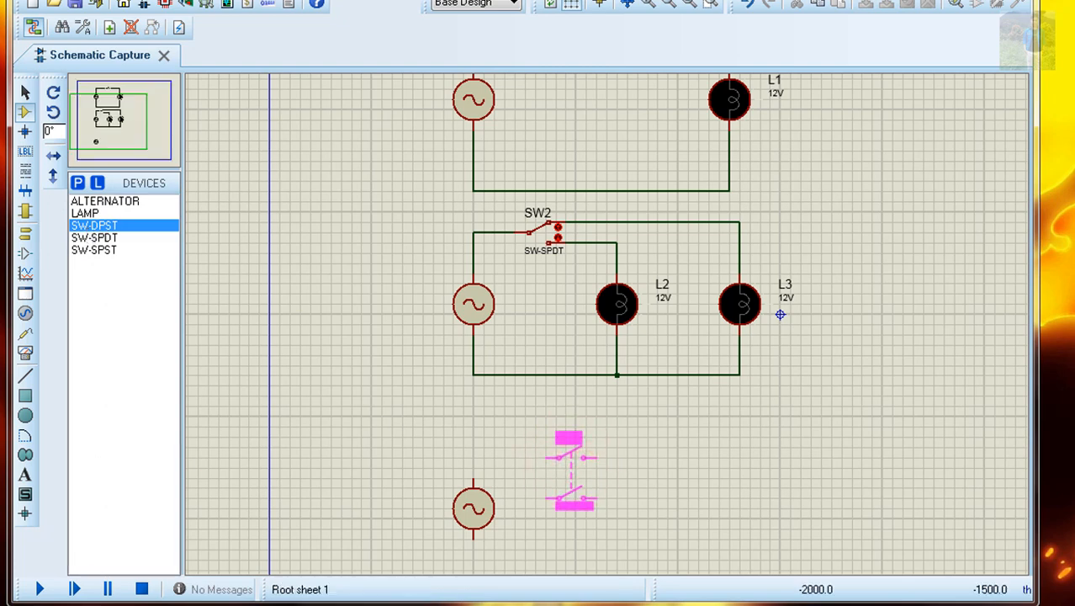
left_click(579, 446)
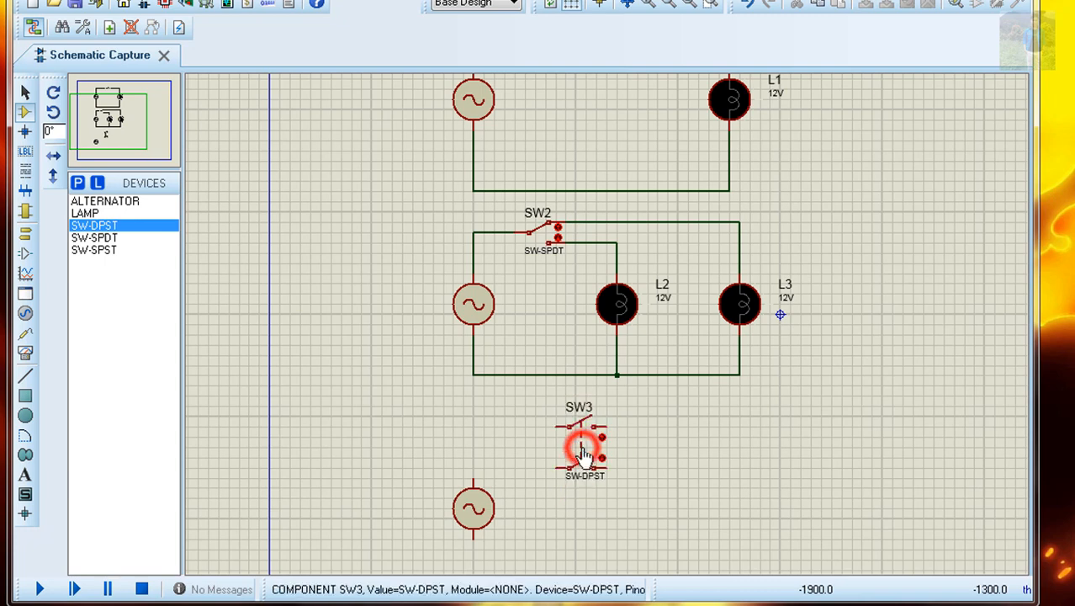
Place two LAMPs side by side to the right of the bottom alternator, below and beyond the DPST switch
left_click(88, 212)
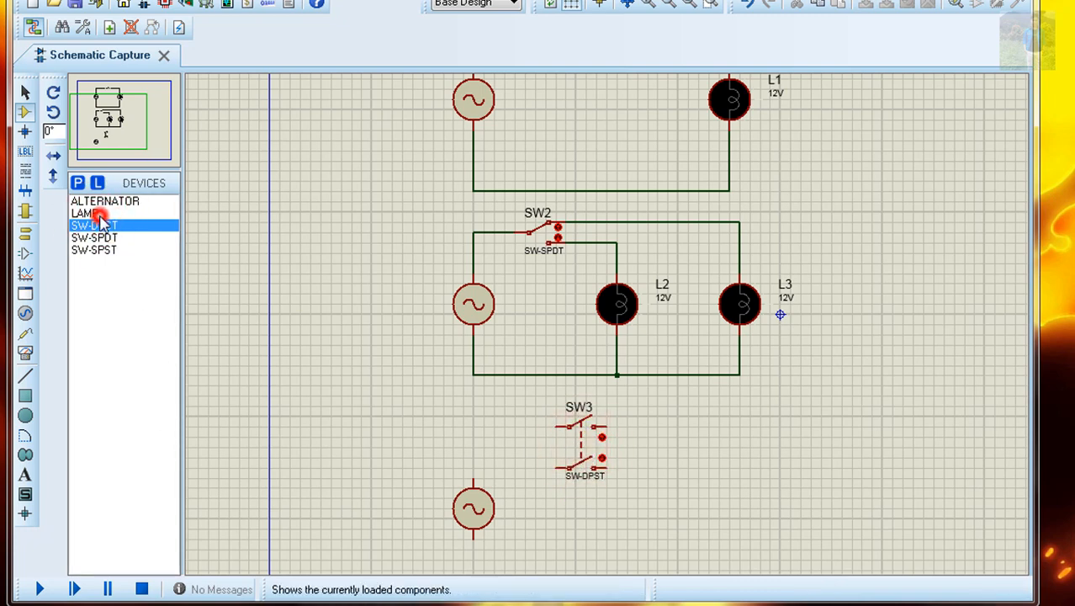
scroll(631, 503, "down", 1)
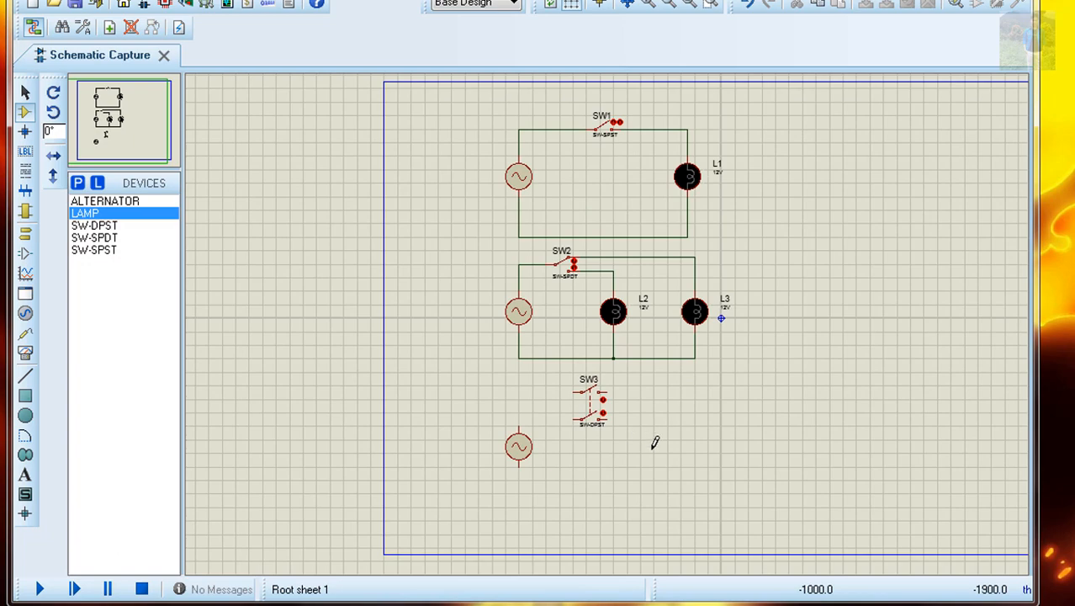
scroll(654, 443, "up", 1)
scroll(609, 318, "up", 1)
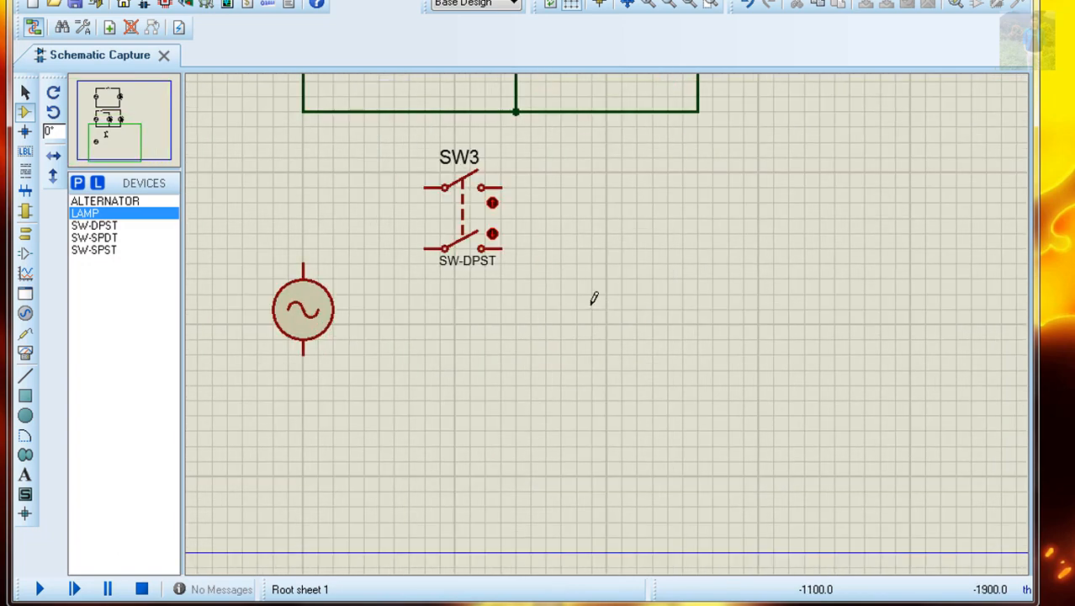
left_click(591, 317)
left_click(591, 317)
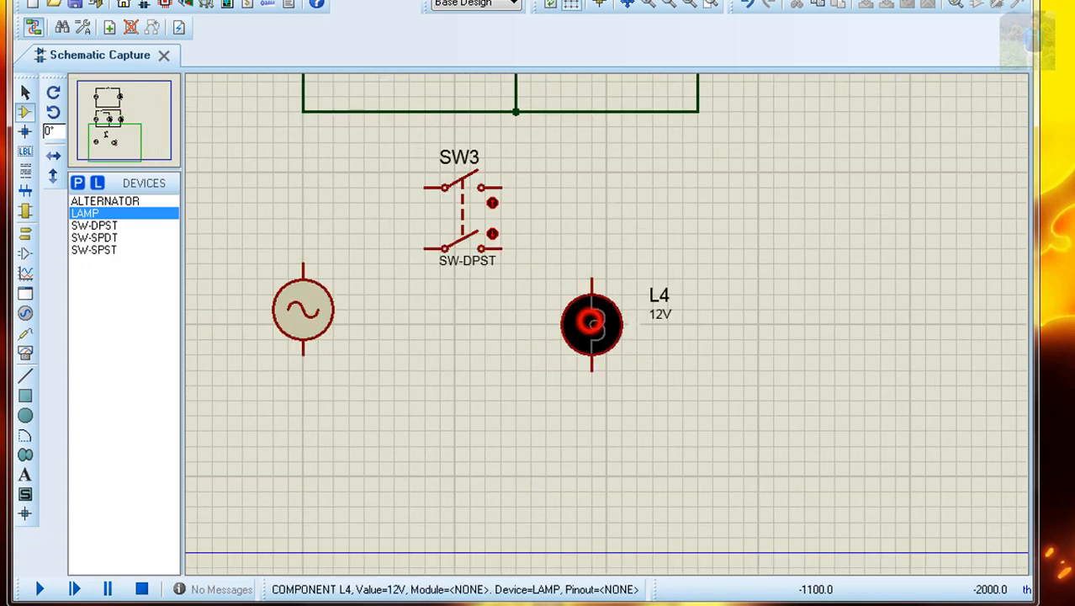
left_click(752, 320)
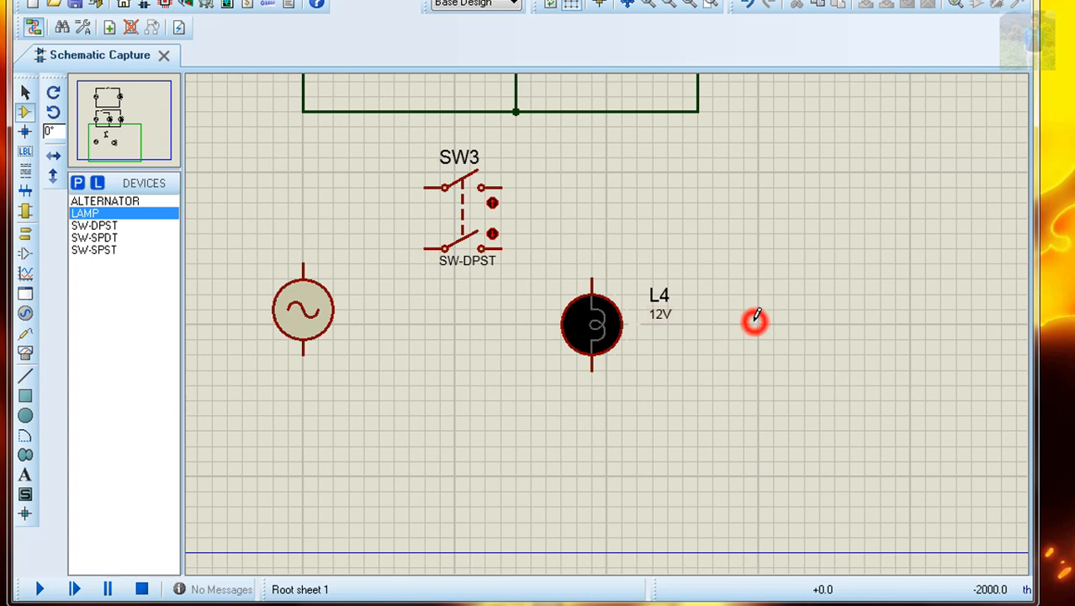
left_click(758, 316)
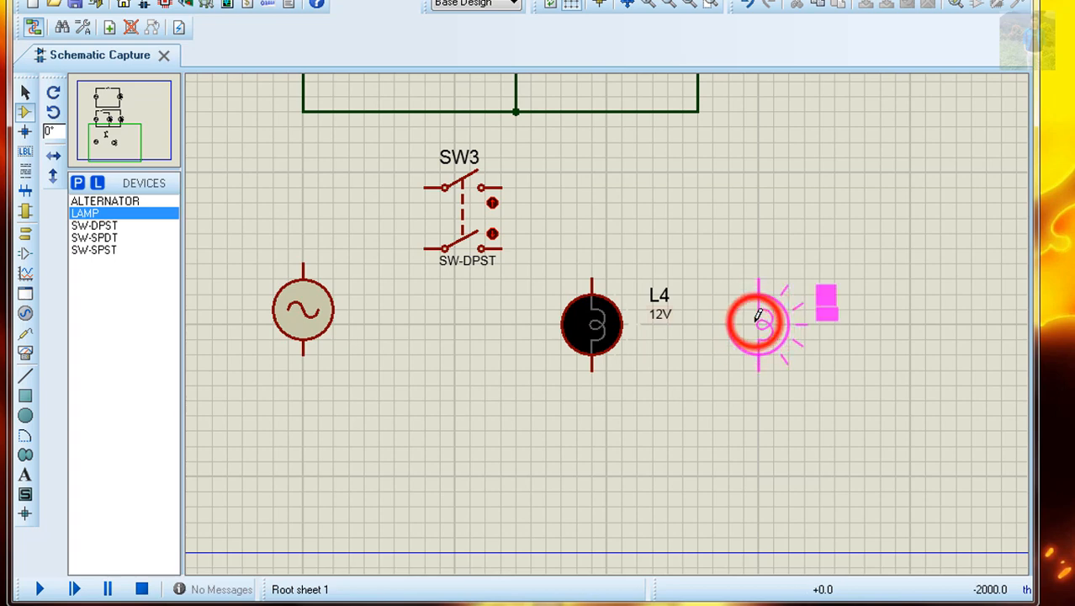
Move the bottom alternator slightly down and to the right so it is level with lamps L4 and L5
left_click(308, 333)
left_click(306, 316)
mouse_move(306, 316)
left_mouse_down()
mouse_move(306, 345)
mouse_move(321, 329)
left_mouse_up()
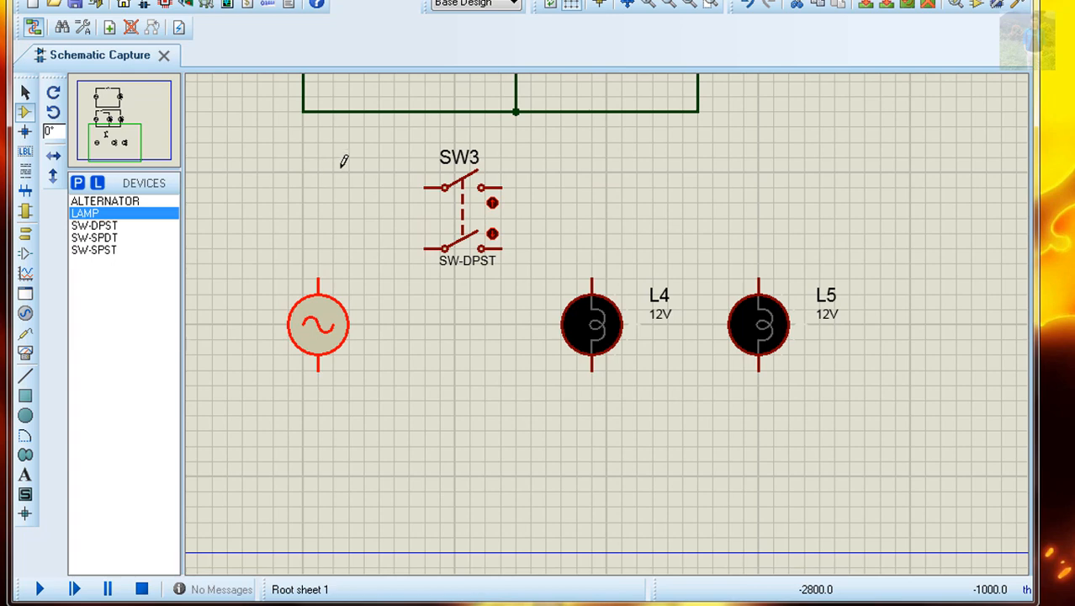
Wire the DPST switch's two common terminals together and connect that wire's midpoint to the bottom alternator's upper terminal
left_click(424, 188)
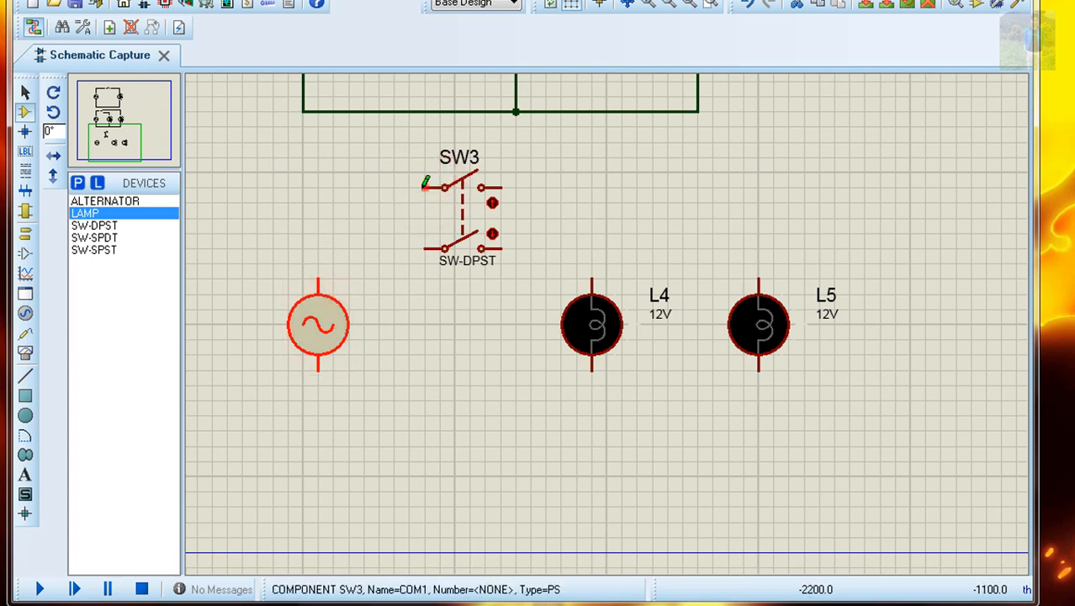
left_click(424, 249)
left_click(426, 219)
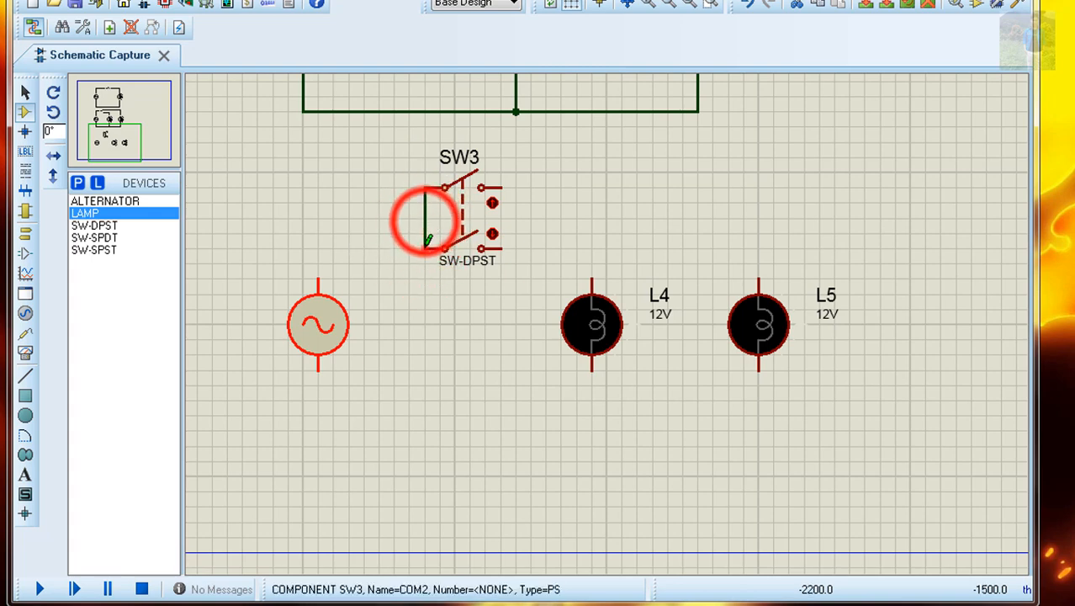
left_click(319, 257)
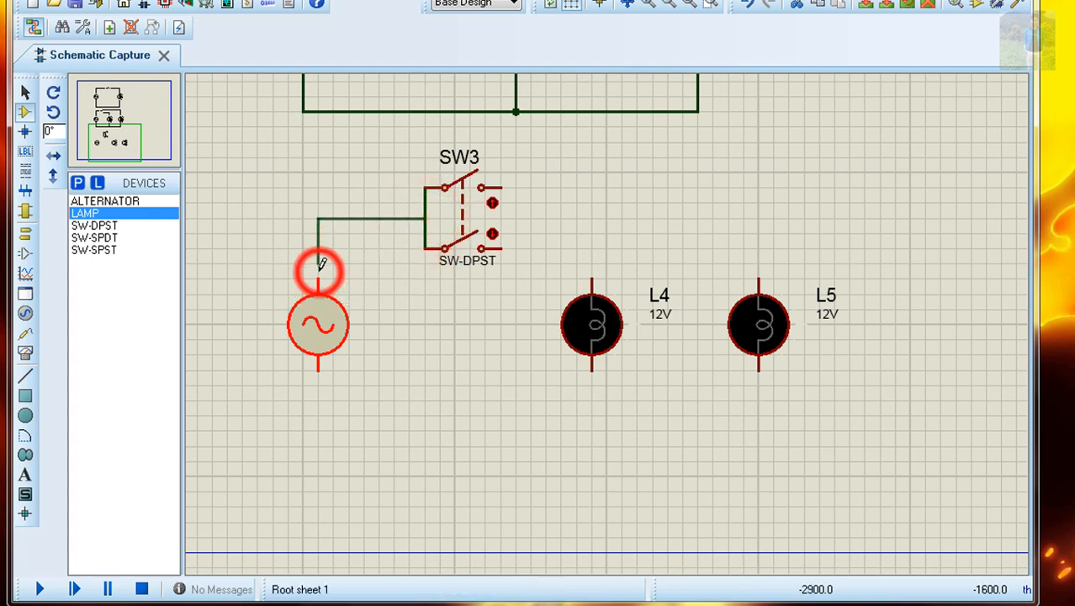
left_click(317, 273)
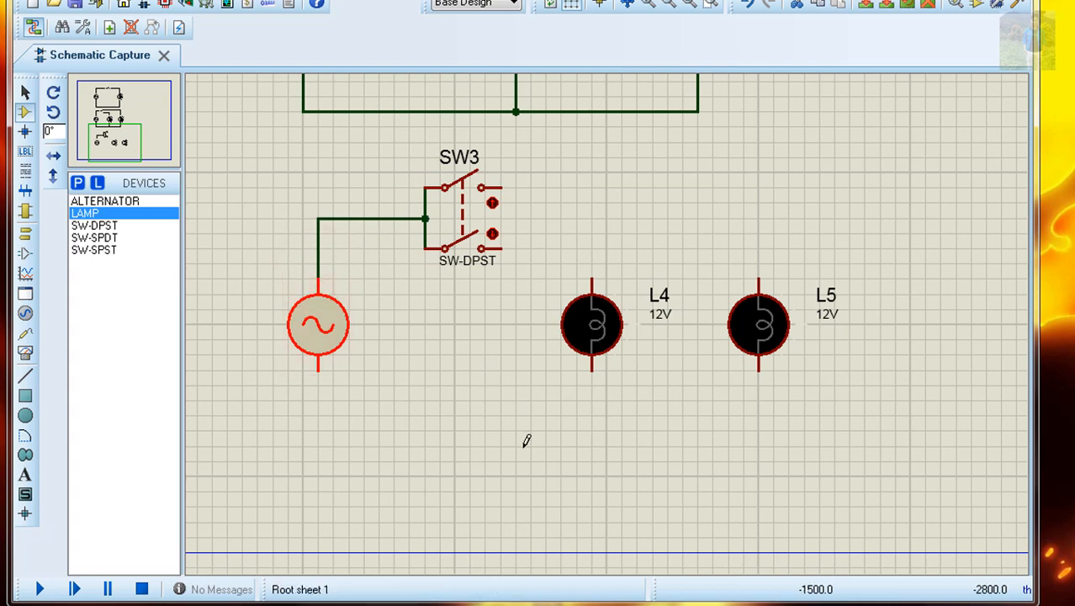
Wire the lower terminals of L5 and L4 together and connect them to the bottom alternator's lower terminal
left_click(760, 368)
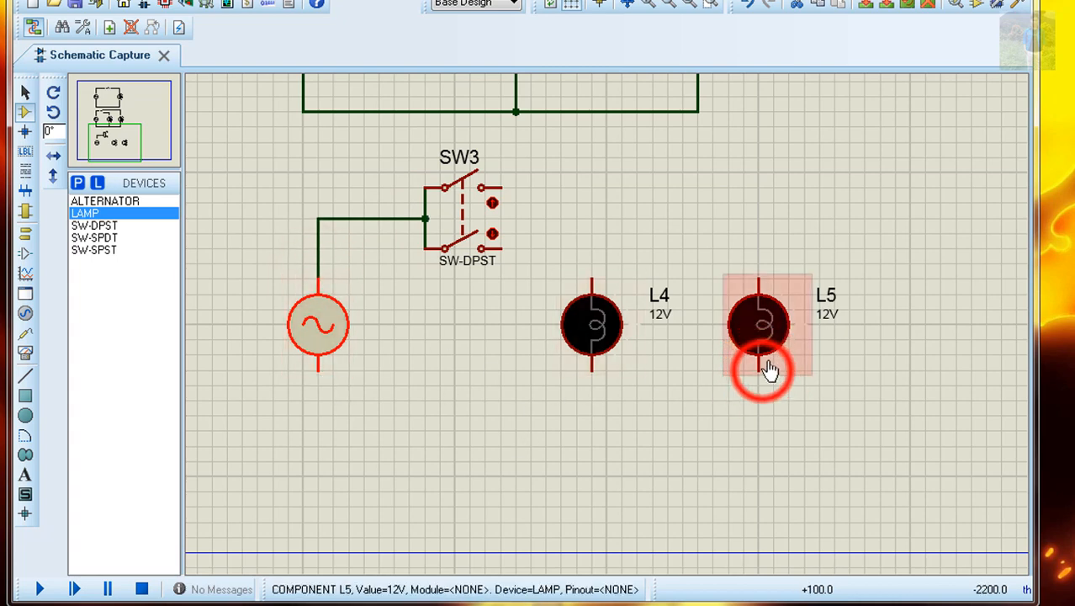
left_click(759, 430)
left_click(593, 429)
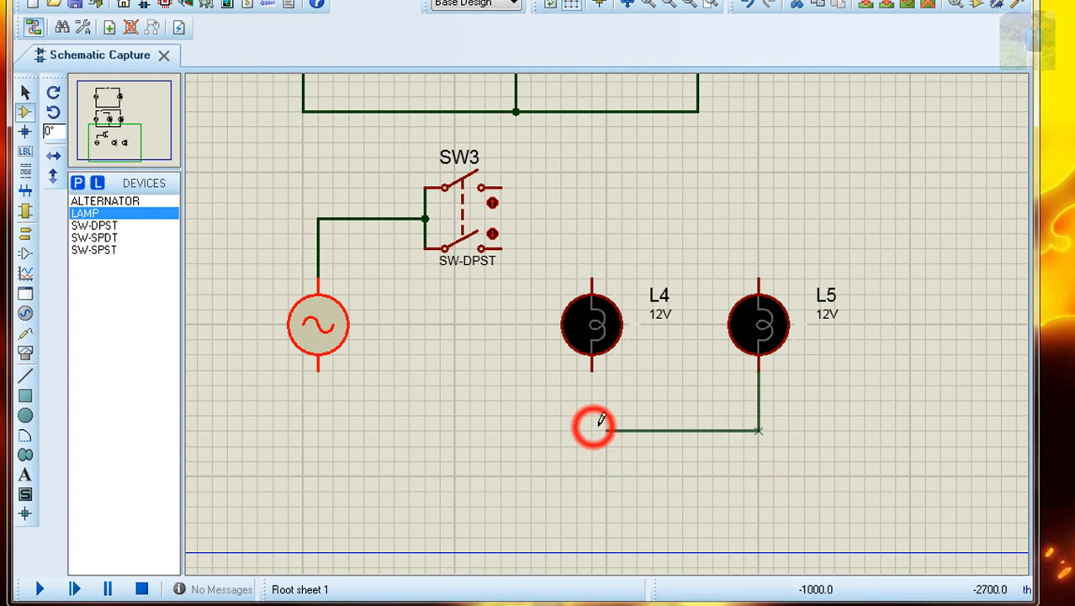
left_click(593, 368)
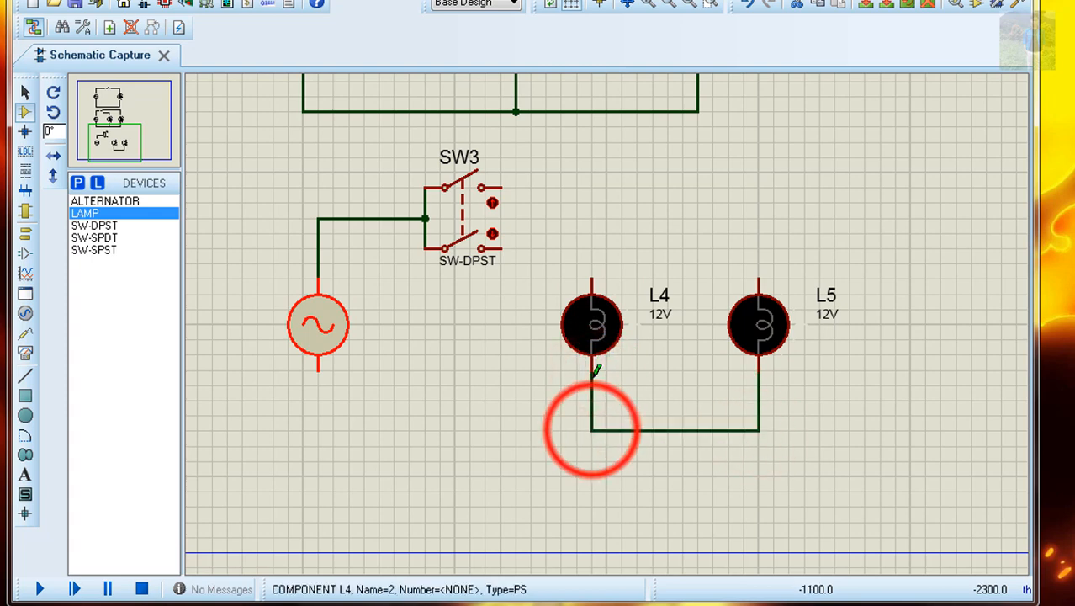
left_click(593, 429)
left_click(328, 429)
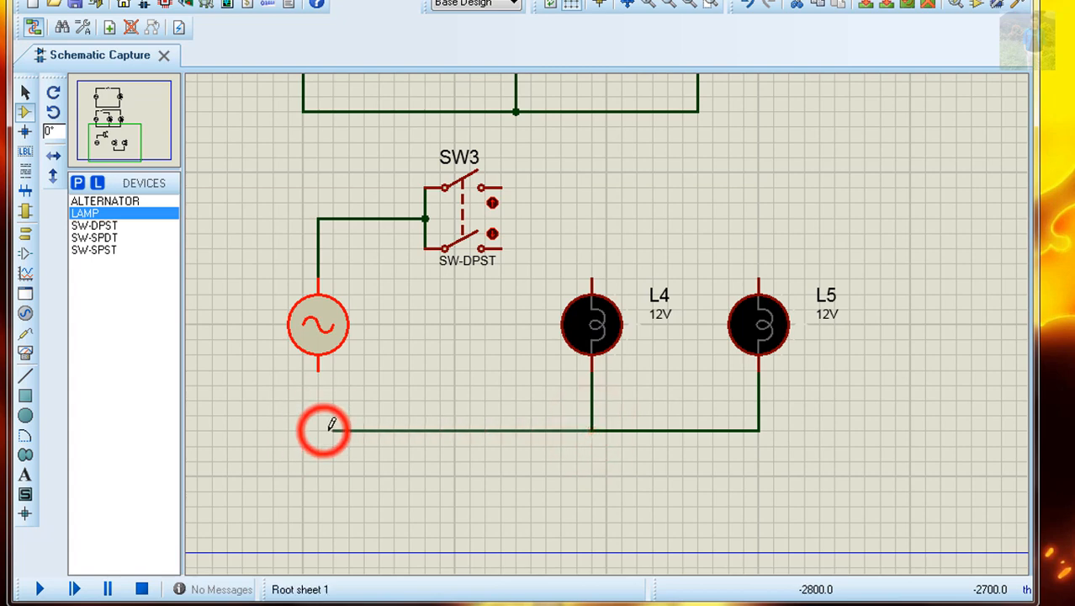
left_click(320, 370)
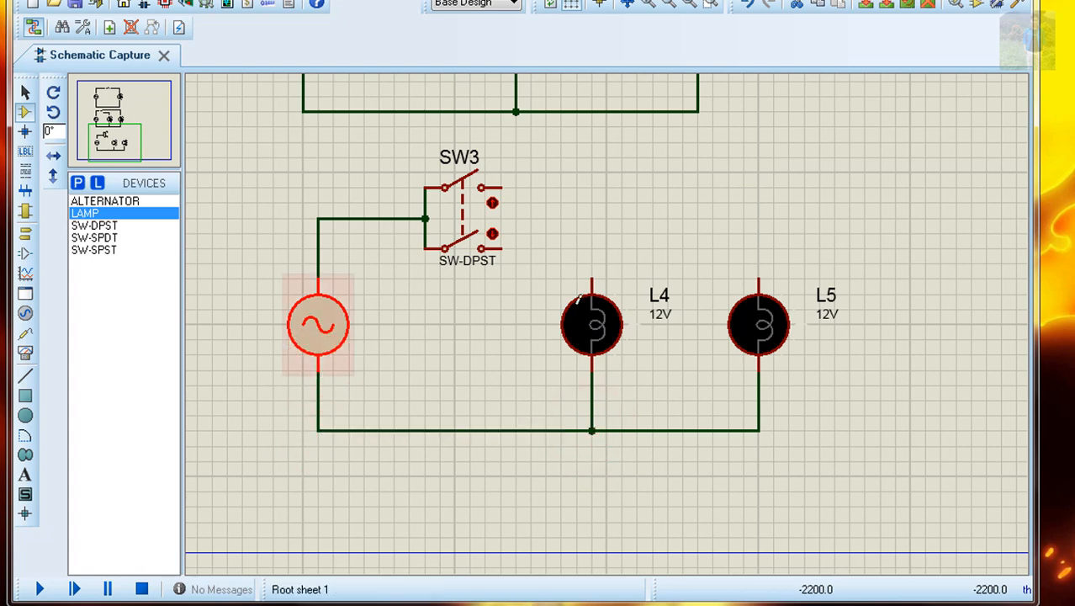
Wire the DPST switch's lower contact to the upper terminal of L4 and its upper contact to the upper terminal of L5
left_click(500, 247)
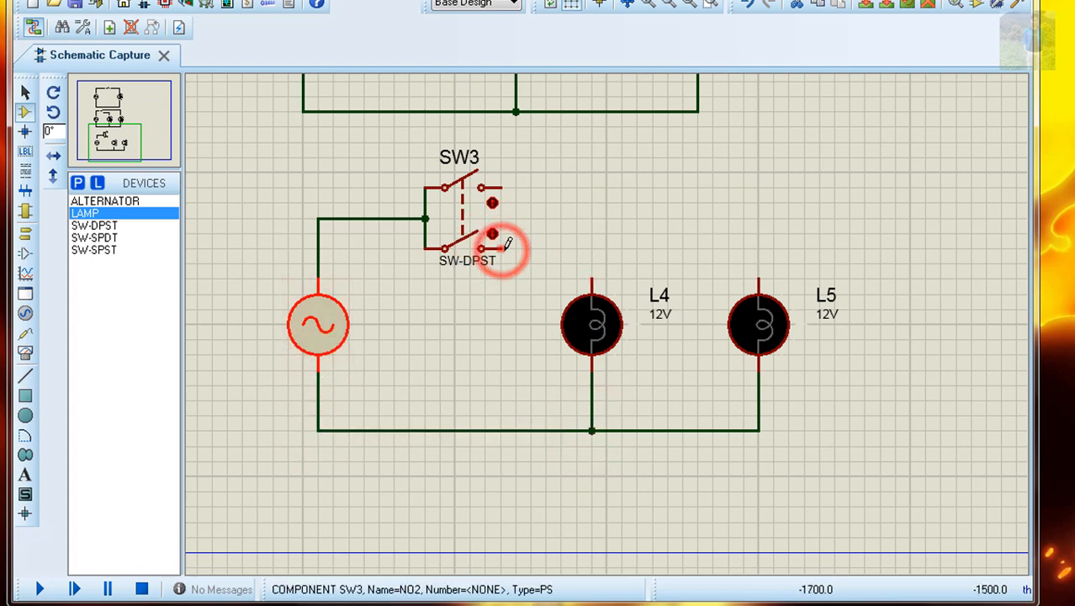
left_click(591, 274)
left_click(505, 187)
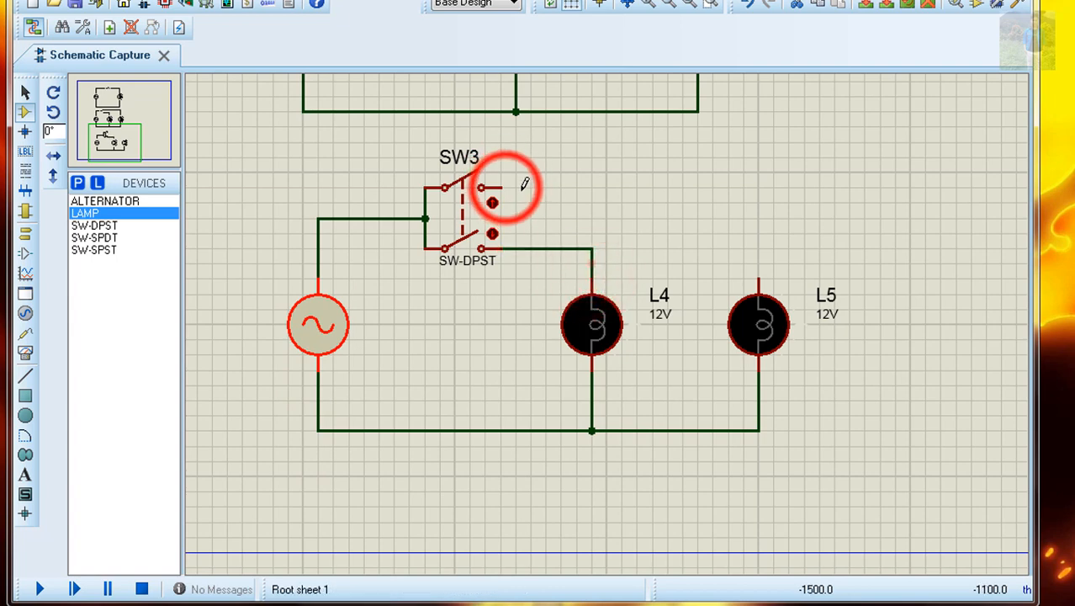
left_click(758, 187)
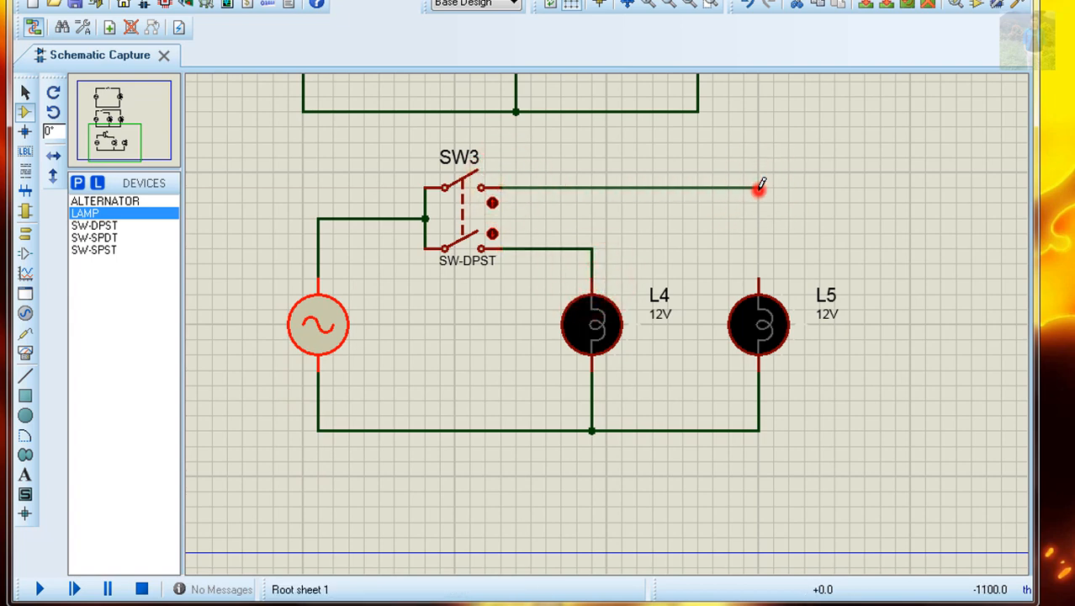
left_click(759, 271)
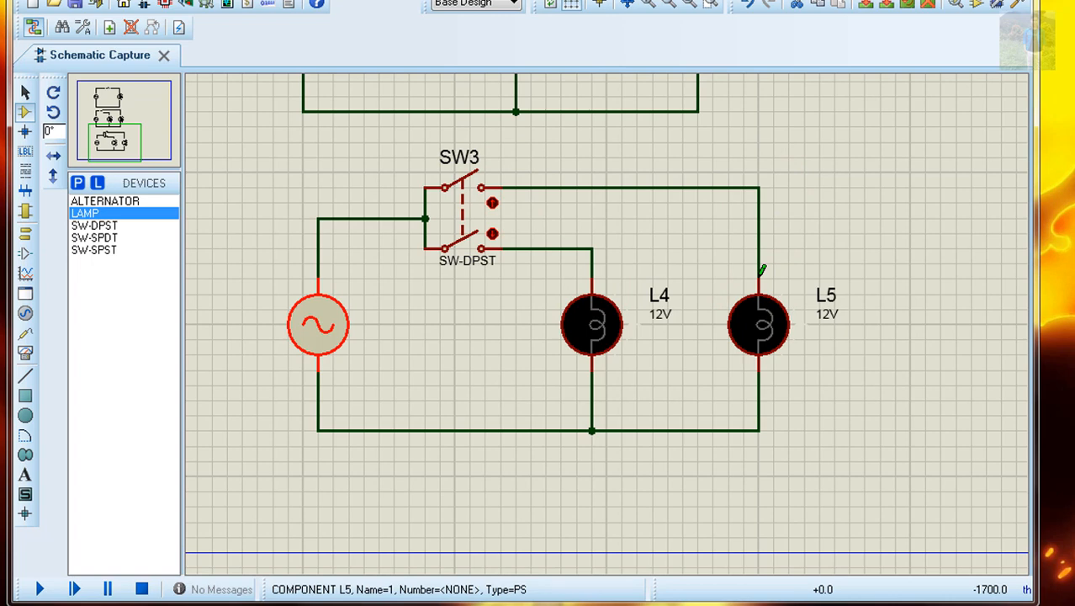
Set the nominal voltage of lamp L4 to 220V
left_click(24, 91)
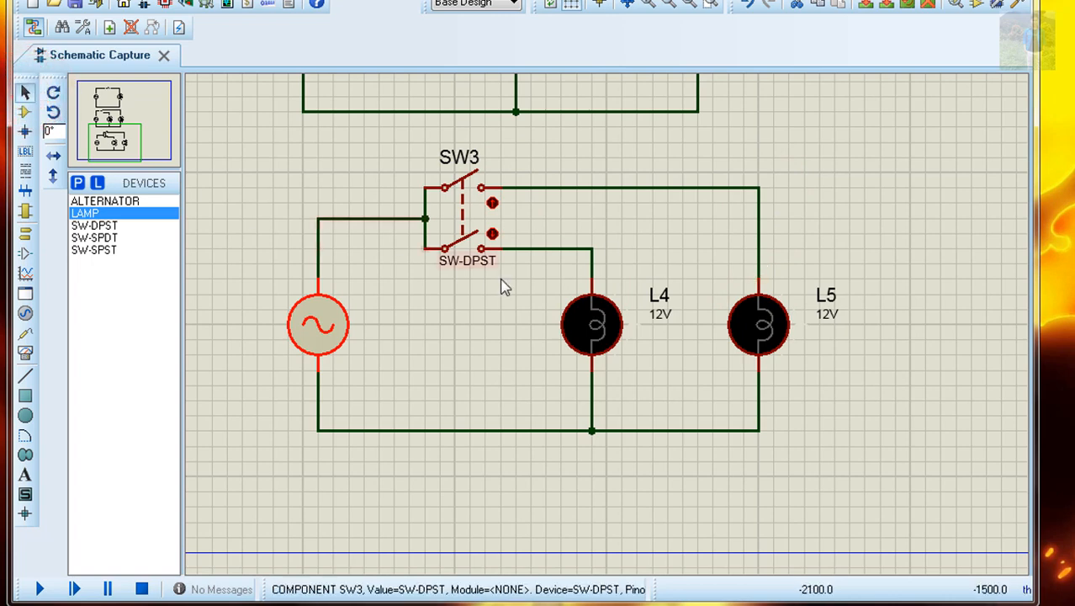
left_click(624, 333)
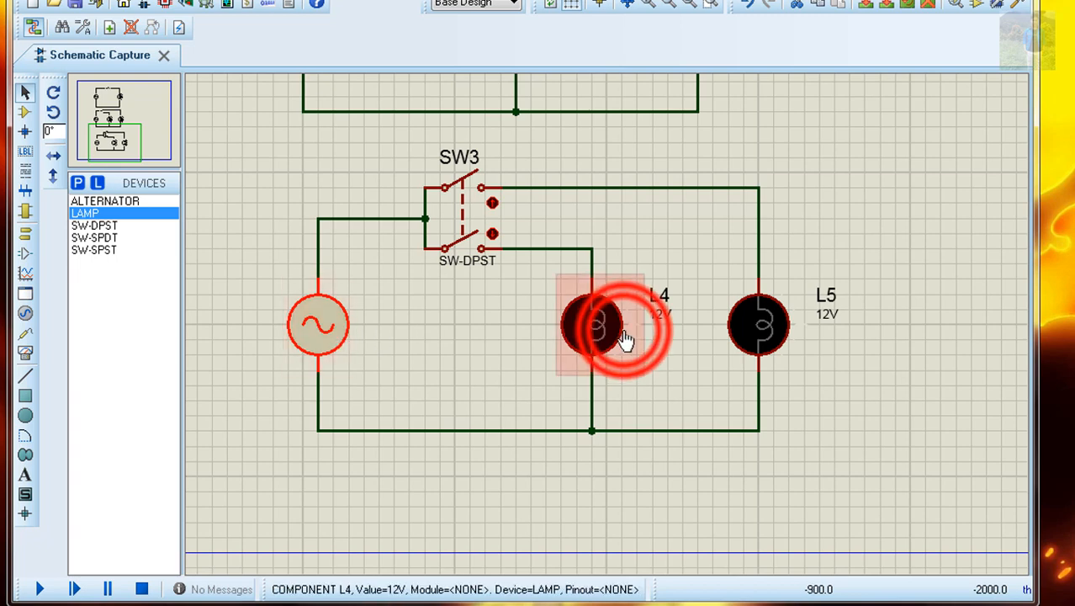
left_click(623, 333)
left_click(425, 146)
left_click(427, 167)
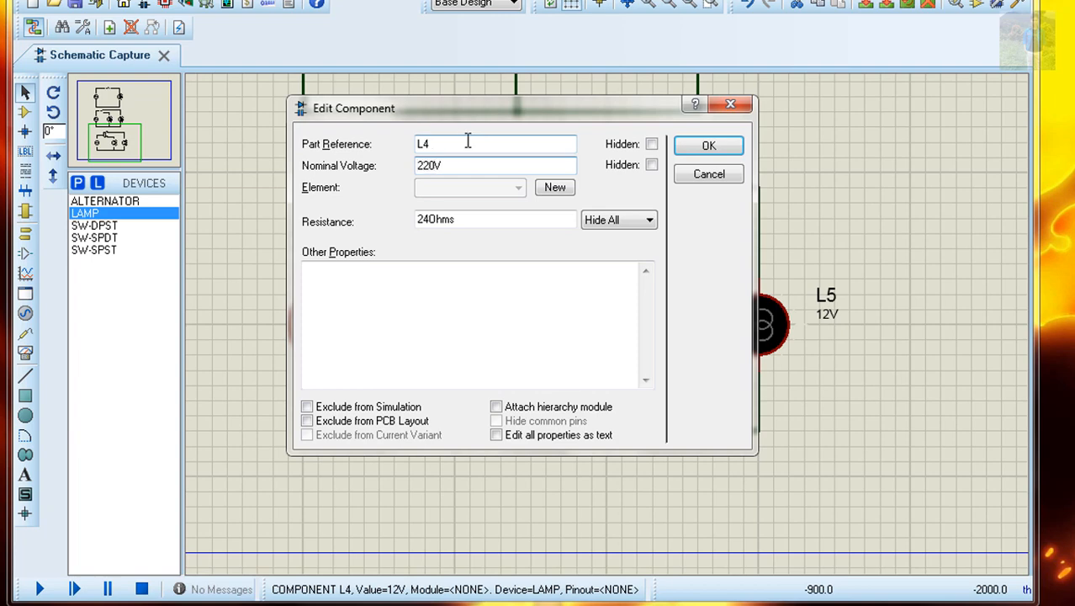
type("220V")
left_click(710, 145)
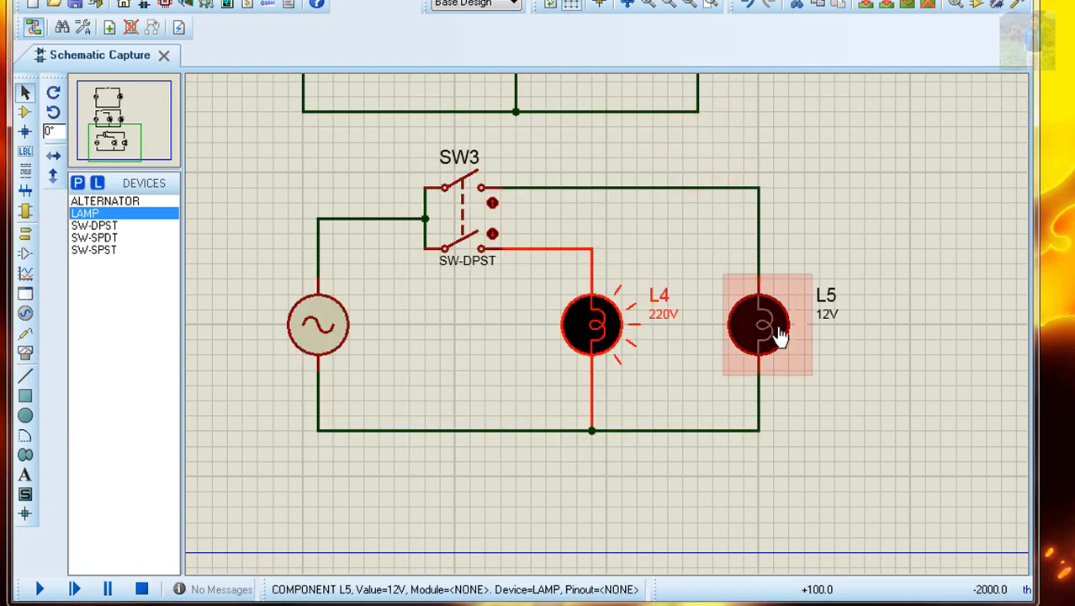
Set the nominal voltage of lamp L5 to 220V
left_click(779, 335)
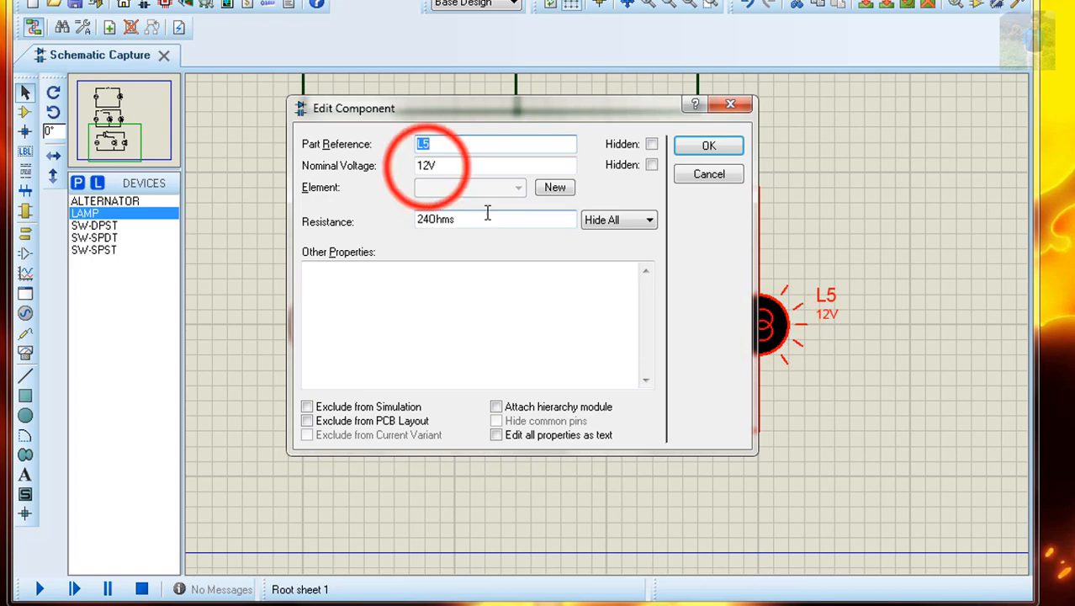
left_click(424, 165)
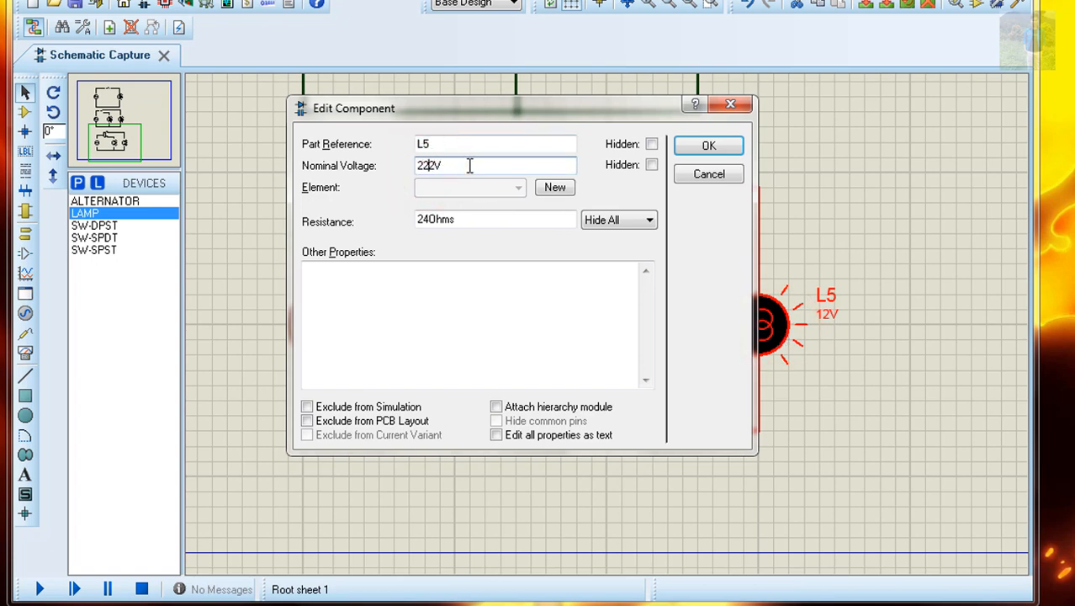
left_click(705, 146)
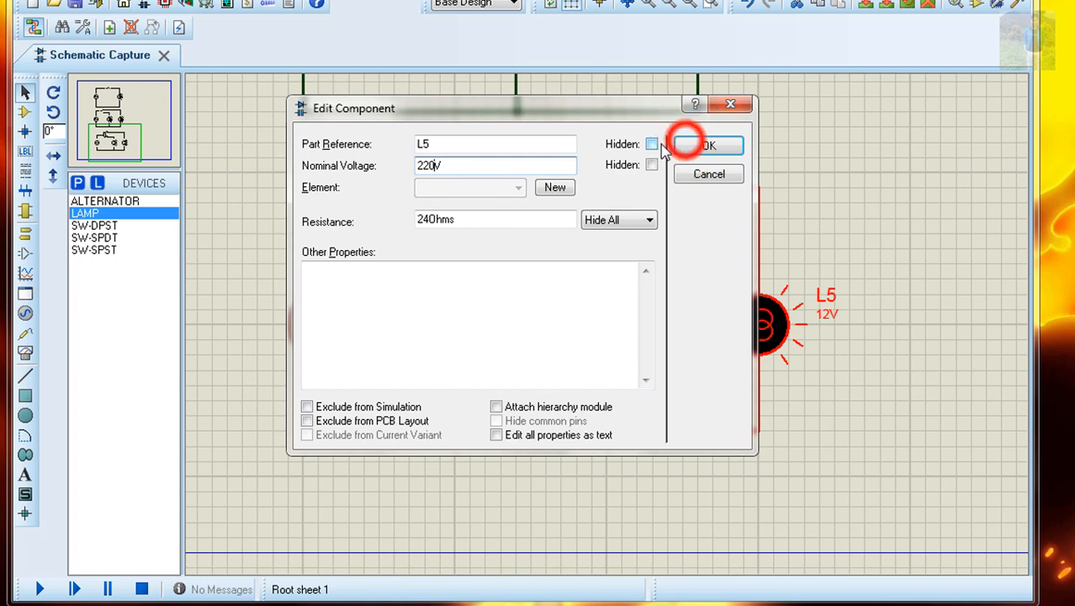
Set the bottom alternator's amplitude to 220V and its frequency to 50Hz
double_click(321, 328)
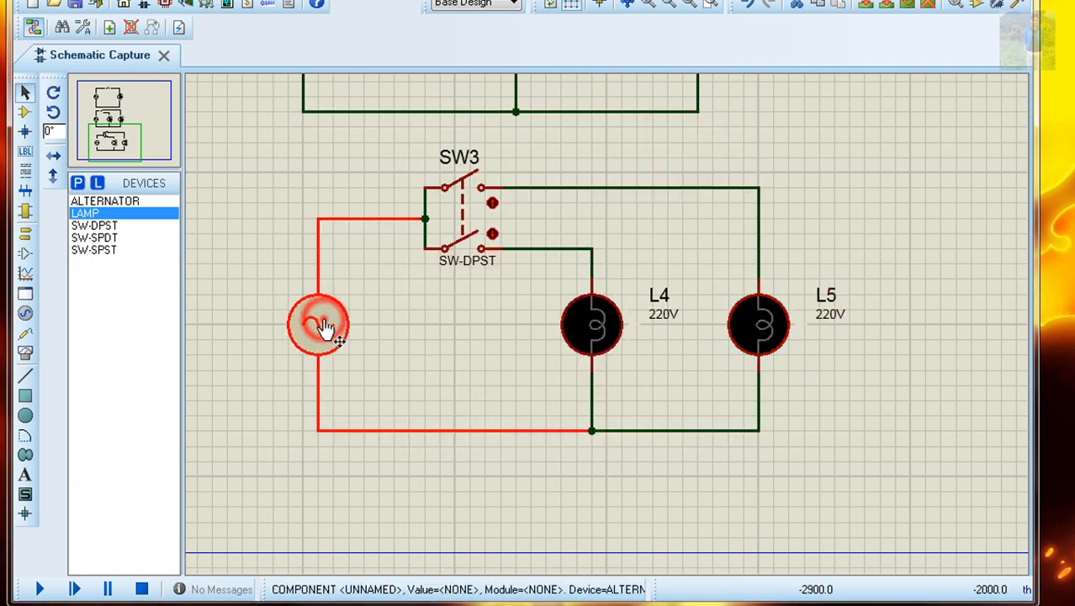
left_click(421, 221)
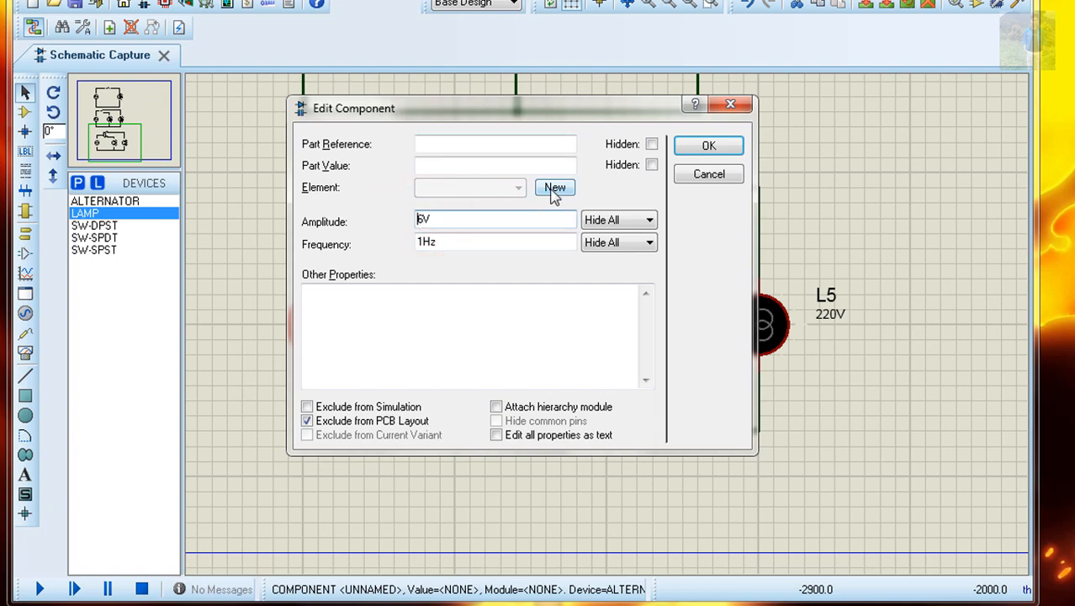
left_click(418, 244)
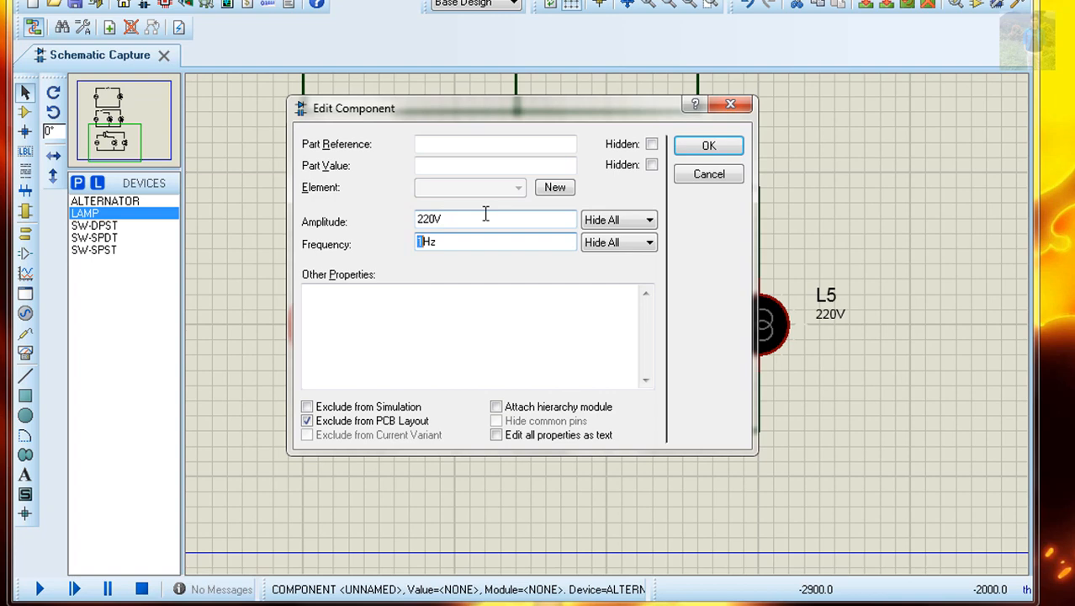
left_click(705, 145)
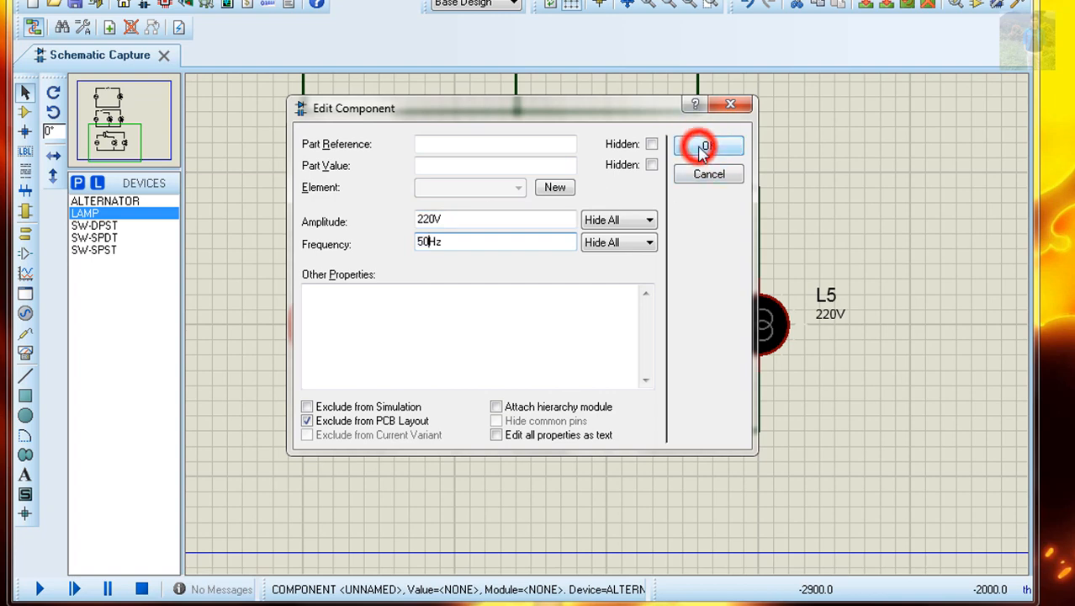
scroll(647, 329, "down", 2)
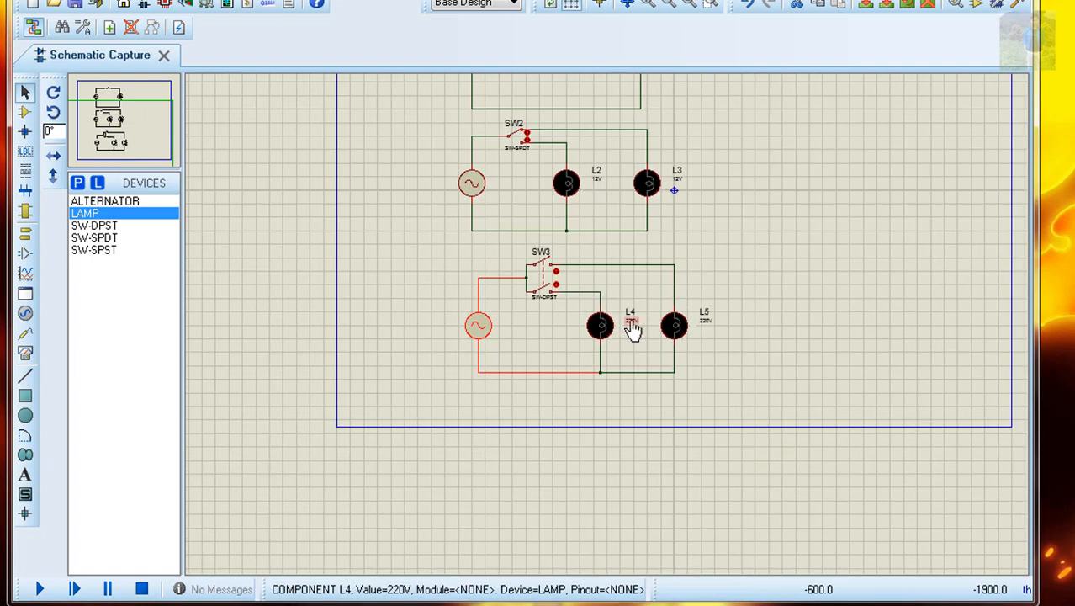
Set the nominal voltage of lamp L2 in the SPDT circuit to 220V
scroll(578, 187, "up", 1)
scroll(602, 332, "up", 1)
double_click(608, 335)
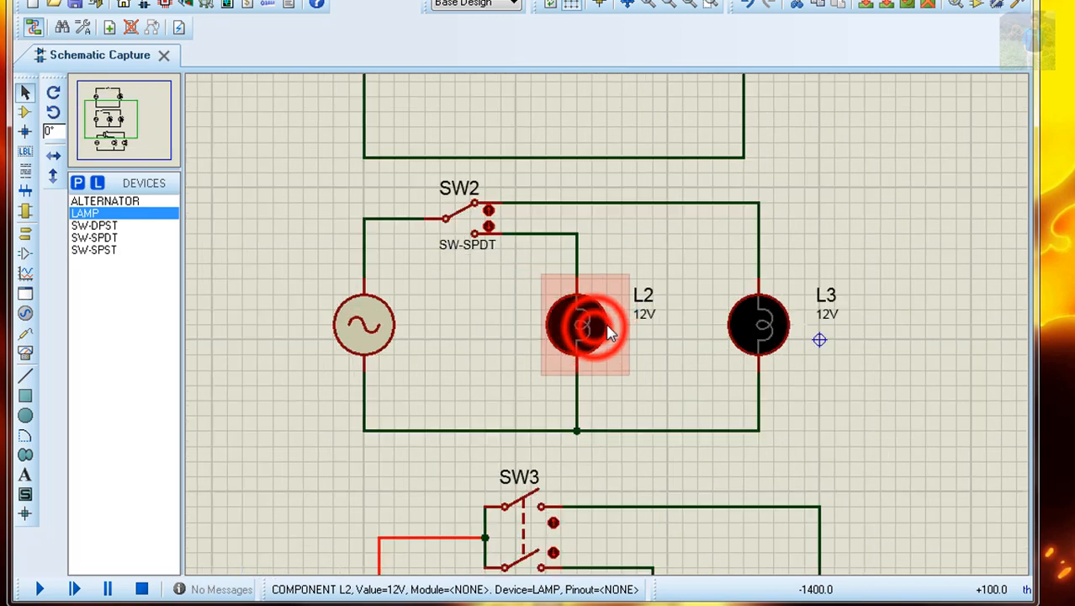
left_click(420, 147)
left_click(422, 165)
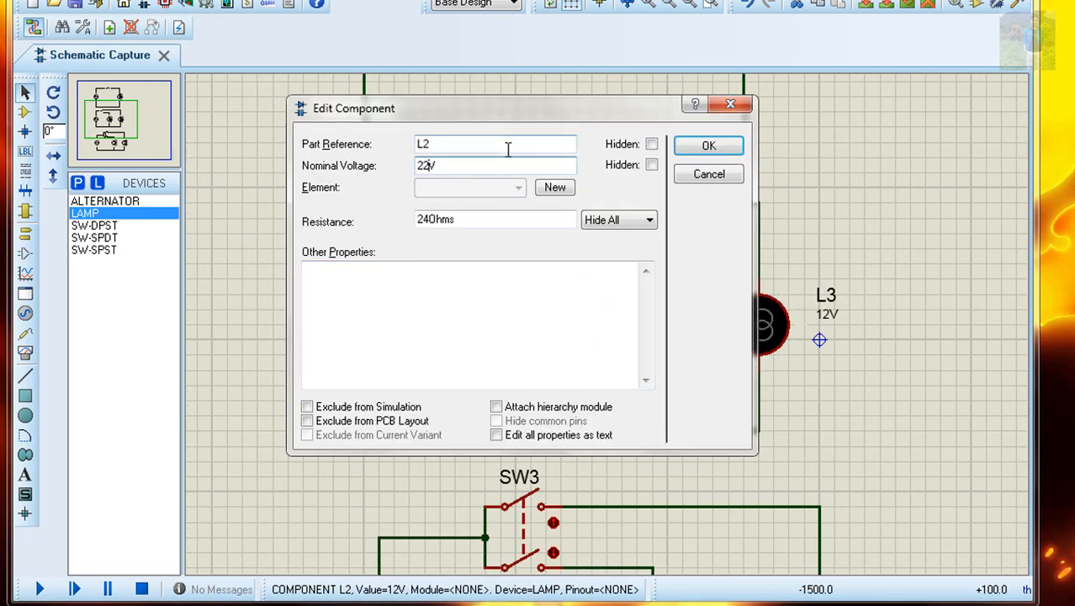
left_click(711, 145)
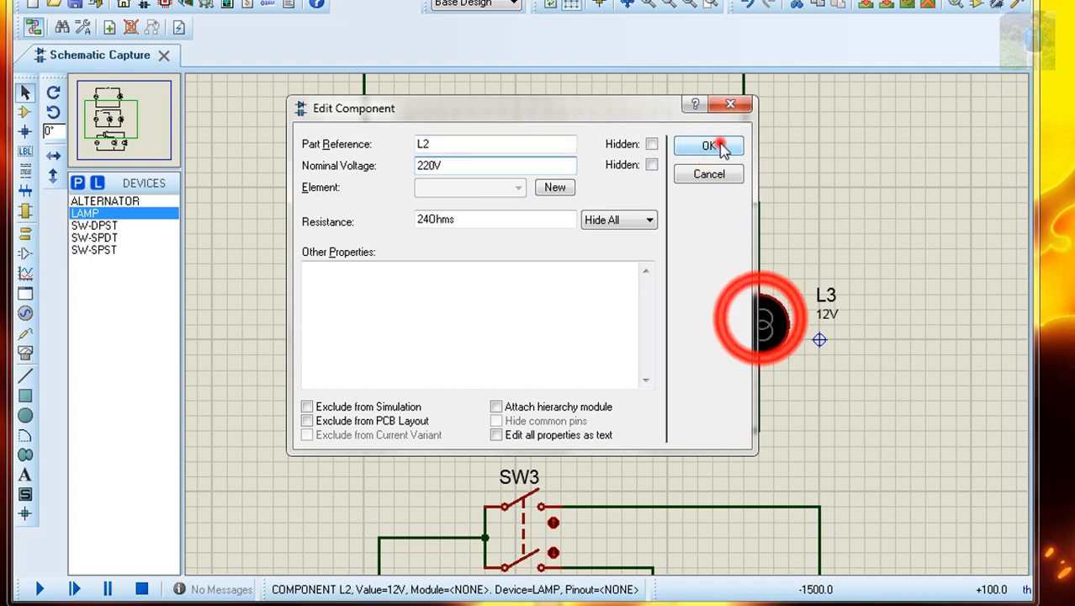
Set the nominal voltage of lamp L3 in the SPDT circuit to 220V
left_click(420, 165)
double_click(762, 321)
left_click(424, 165)
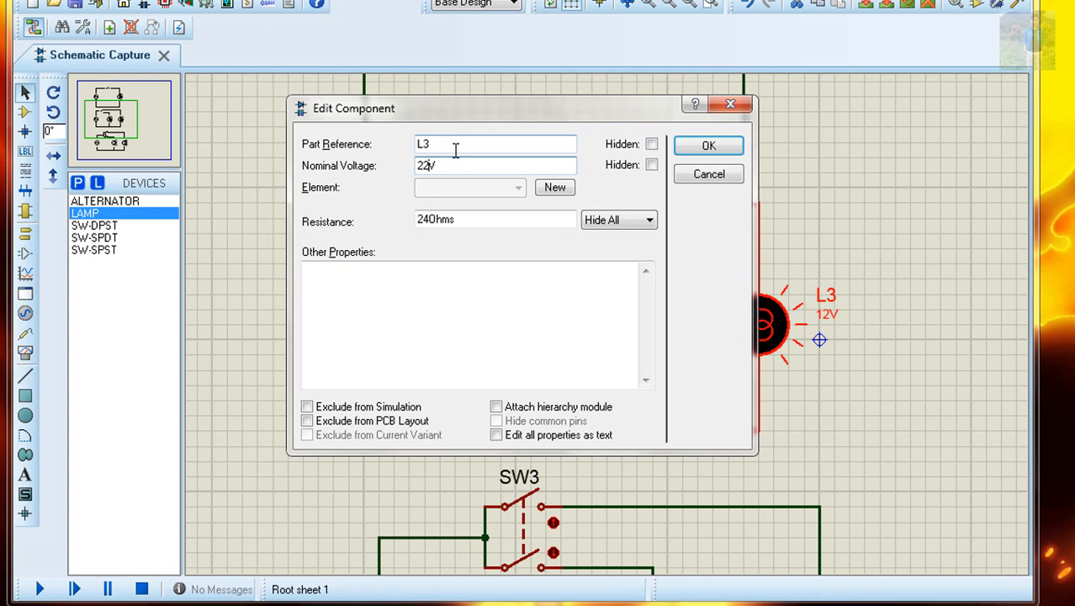
type("0")
left_click(711, 146)
Set the amplitude of the SPDT circuit's alternator to 220V and its frequency to 50Hz
left_click(361, 318)
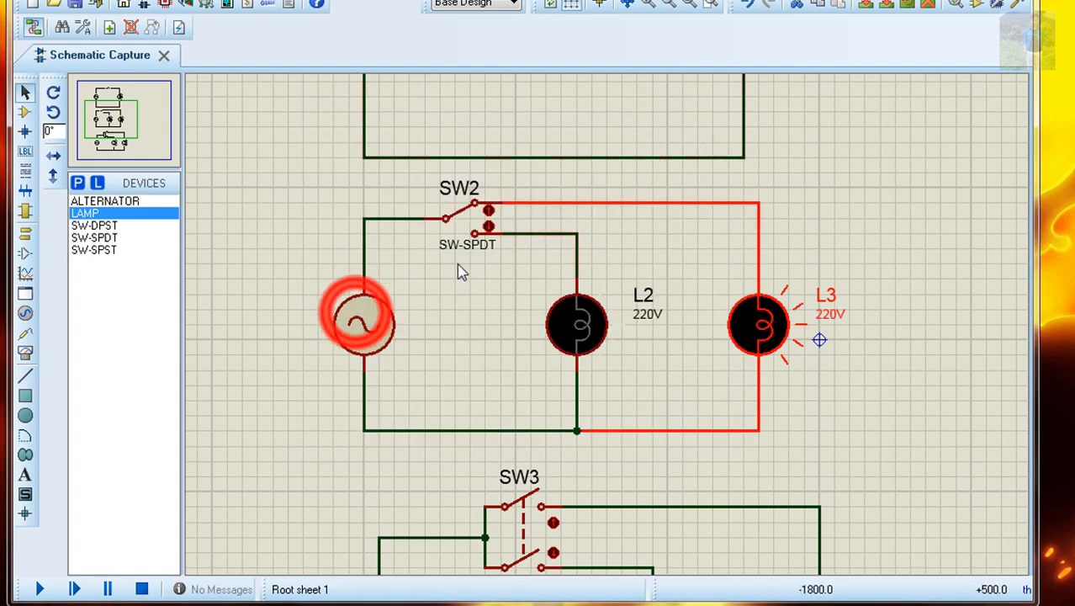
left_click(358, 318)
left_click(430, 217)
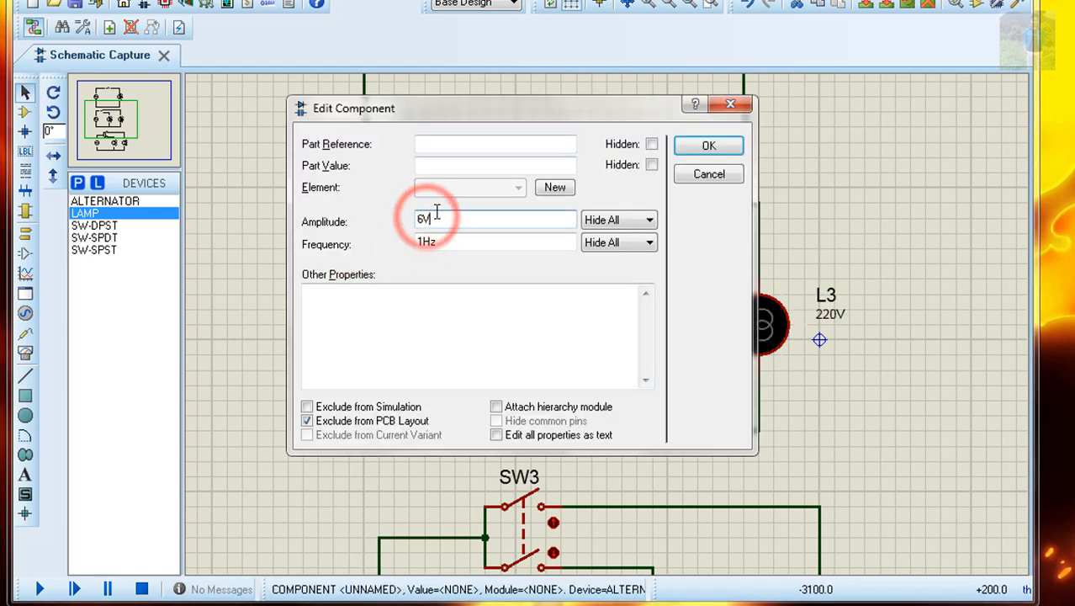
key("Home")
key("Delete")
type("220")
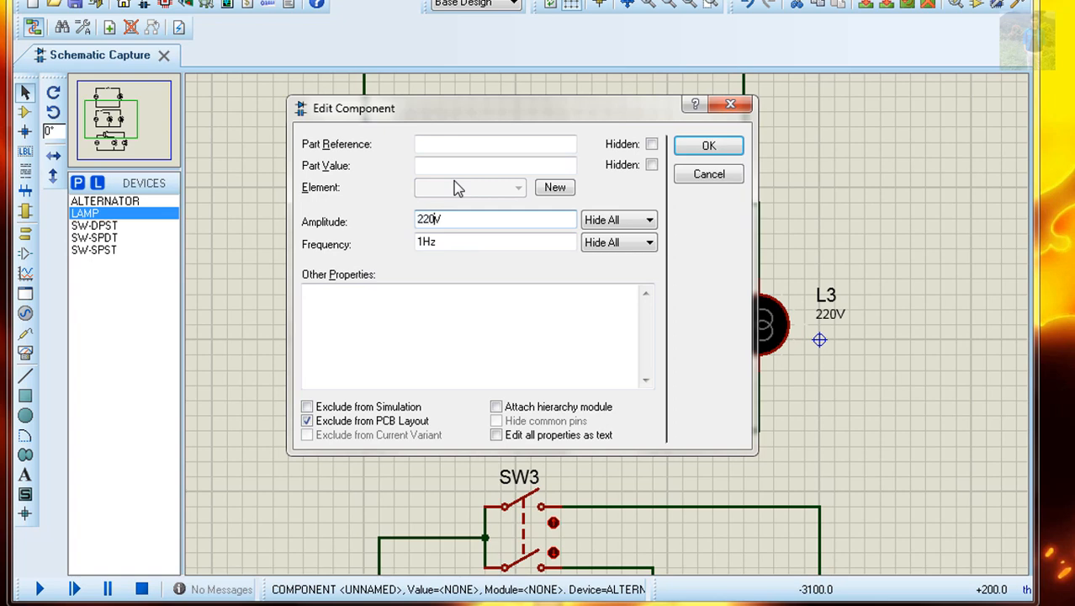
left_click(421, 242)
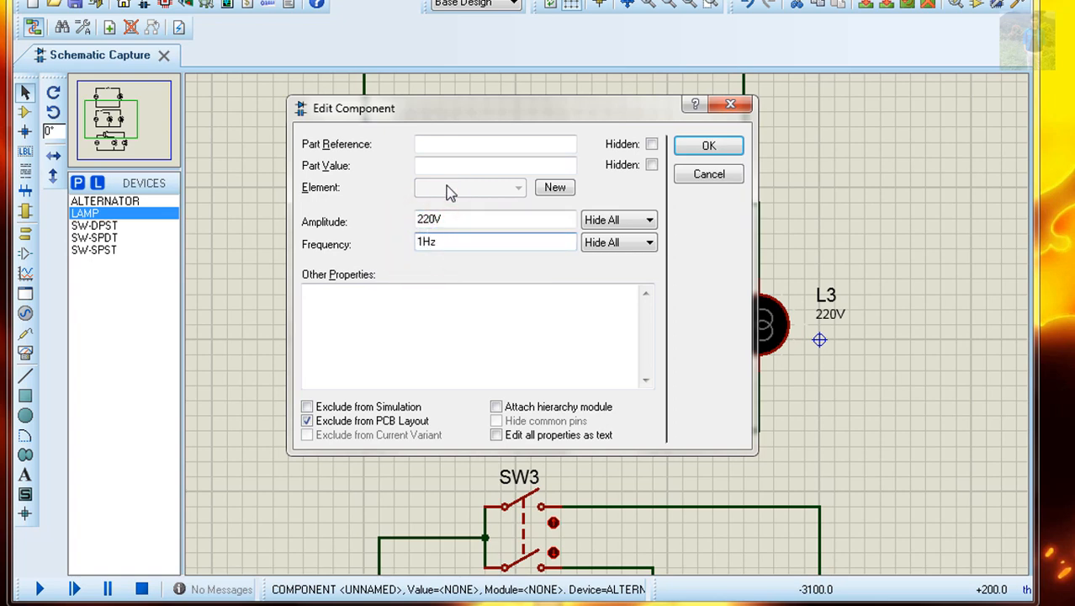
type("50")
left_click(732, 147)
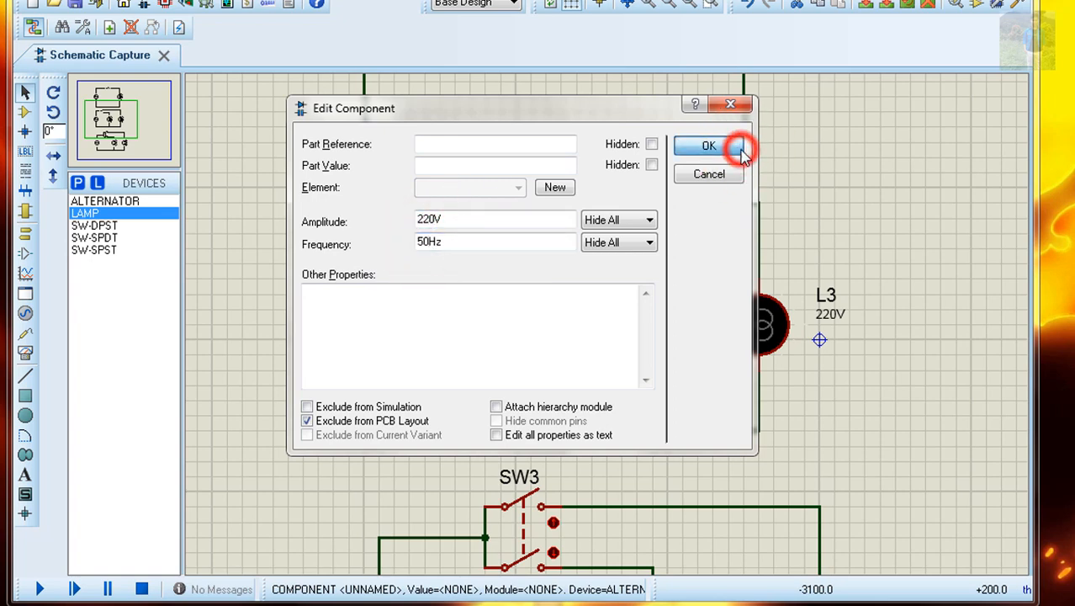
Set the nominal voltage of lamp L1 in the SPST circuit to 220V
scroll(639, 366, "down", 2)
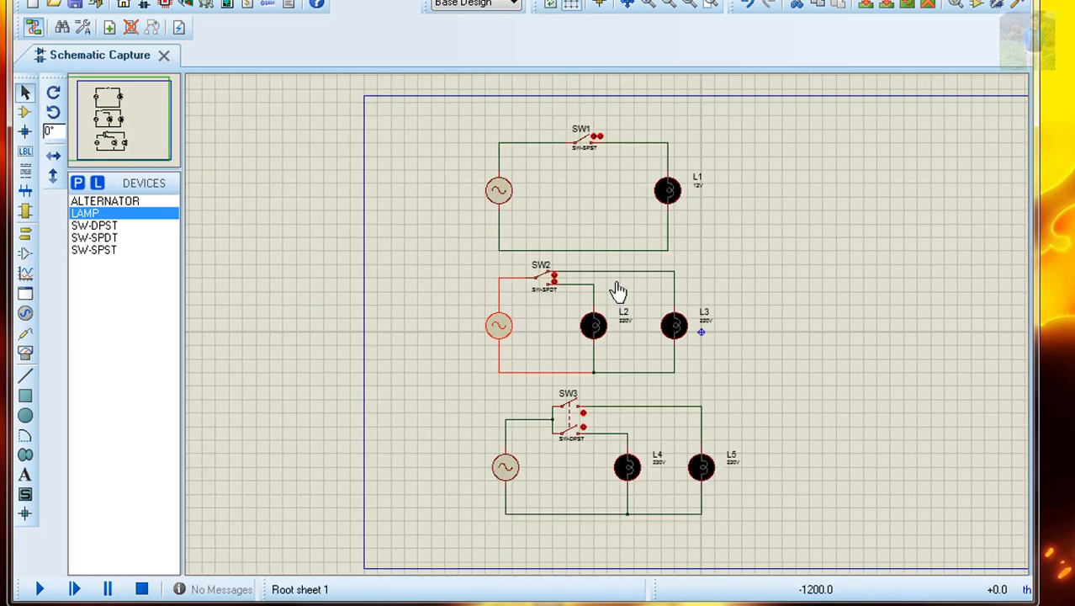
scroll(603, 192, "up", 3)
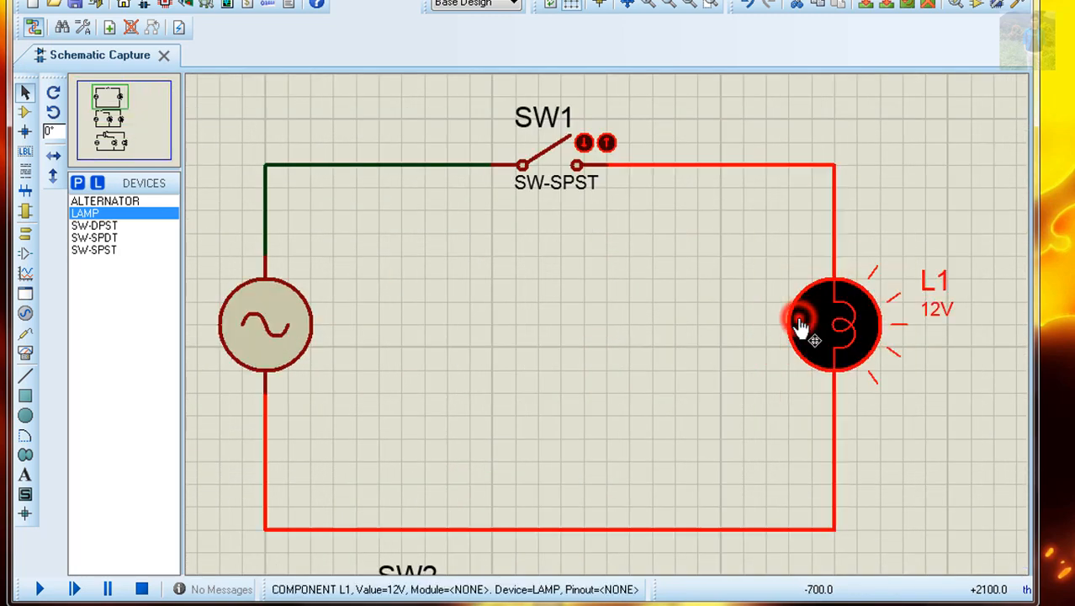
double_click(799, 318)
left_click(427, 165)
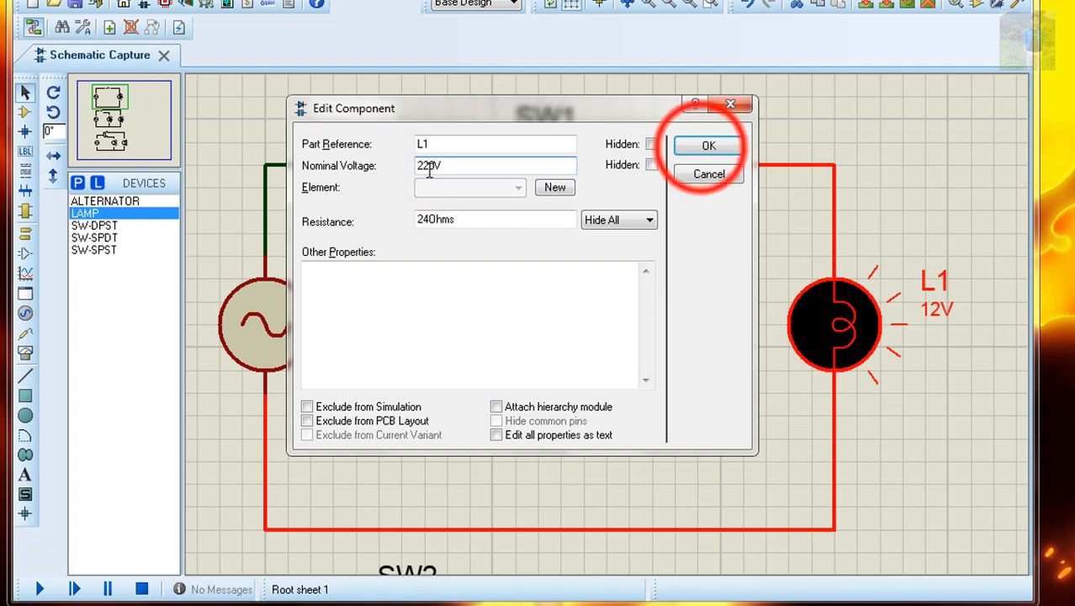
left_click(709, 145)
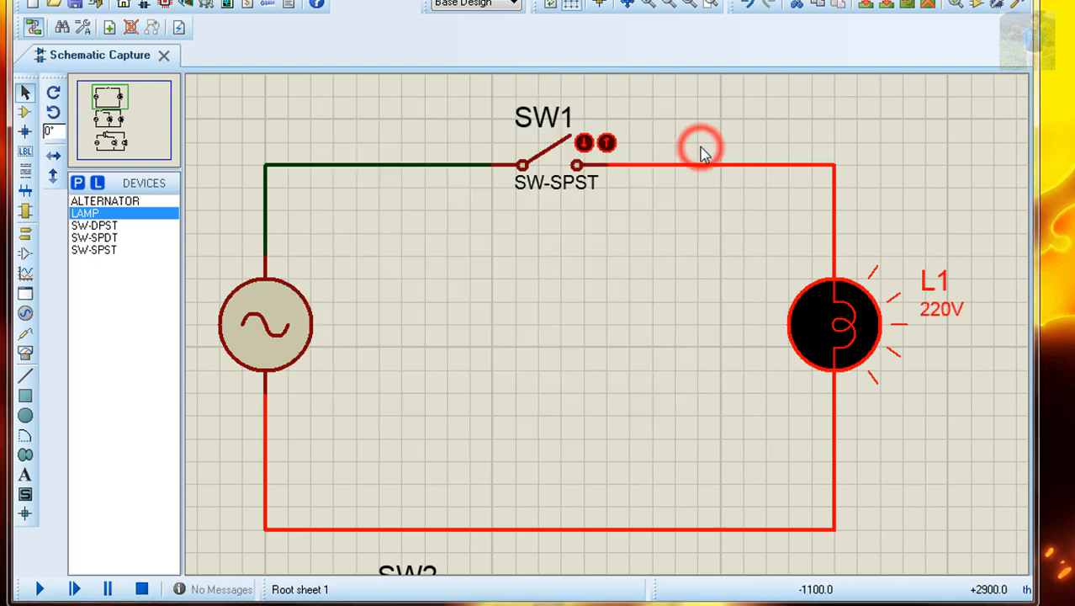
Set the amplitude of the SPST circuit's alternator to 220V
double_click(287, 322)
left_click(423, 221)
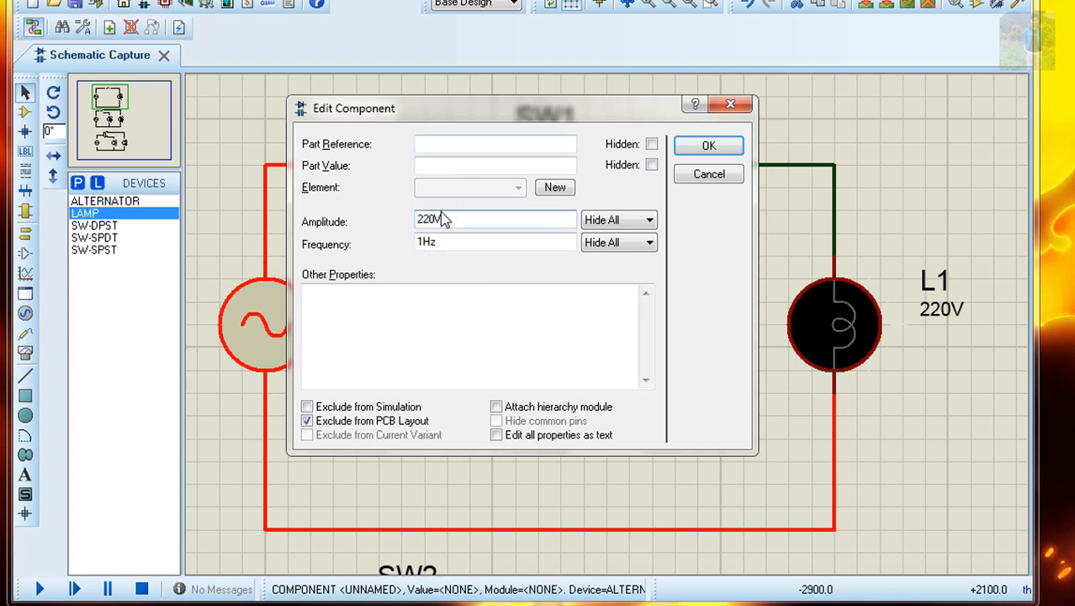
type("220V")
left_click(705, 147)
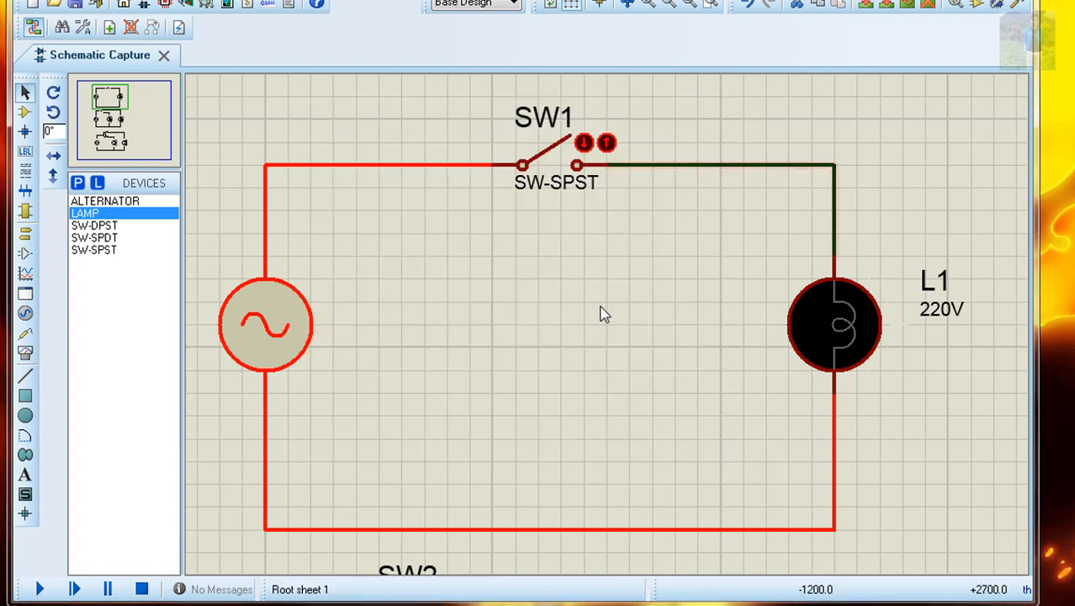
Test the SPST circuit in a simulation run by closing and reopening SW1, and stop the run
scroll(604, 315, "down", 3)
key("F5")
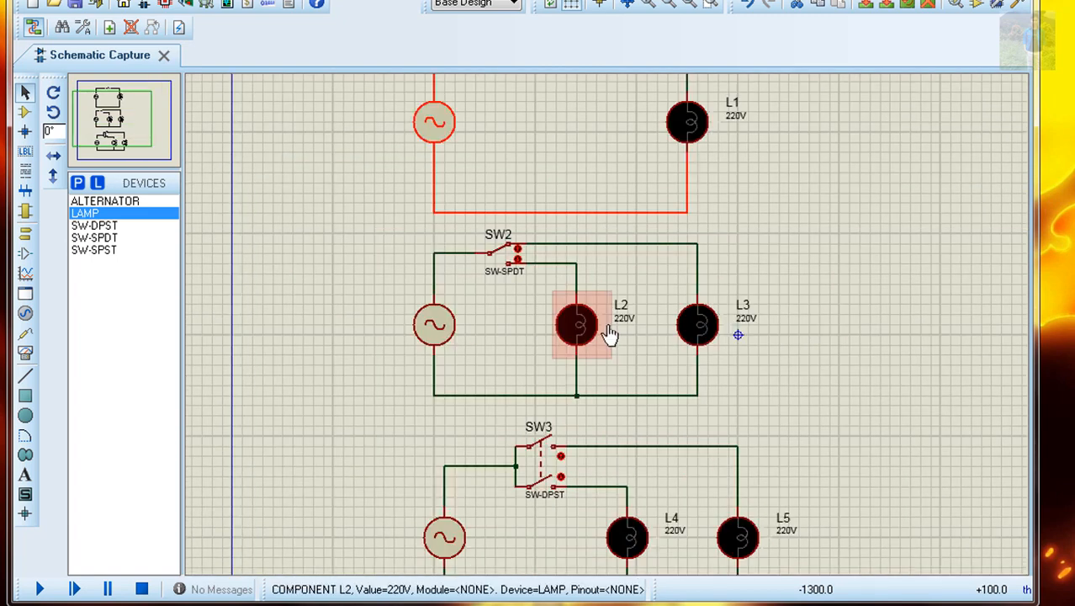
scroll(604, 326, "up", 2)
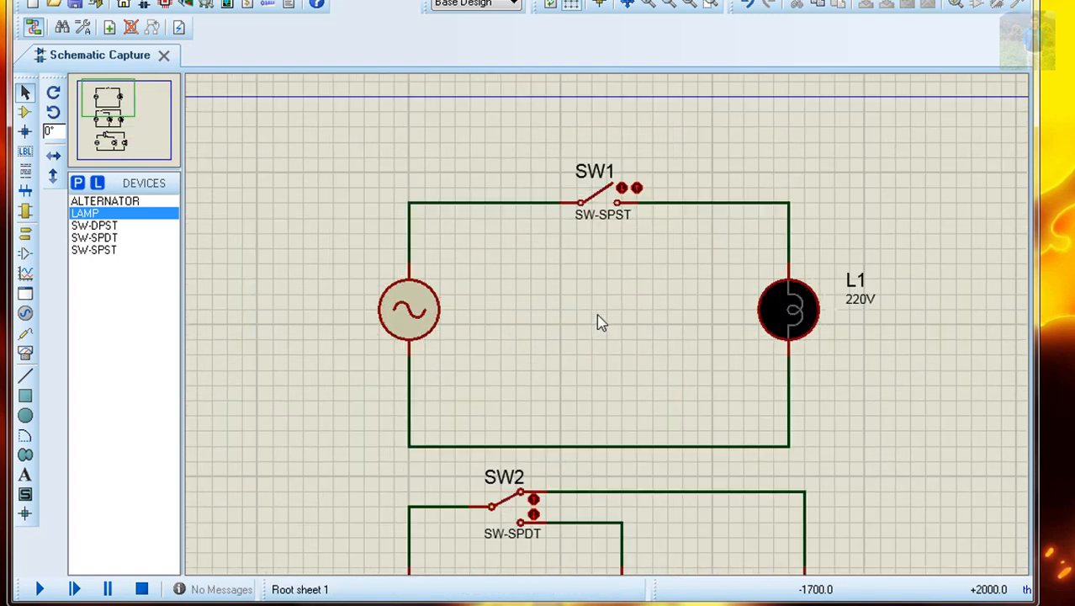
scroll(600, 323, "up", 1)
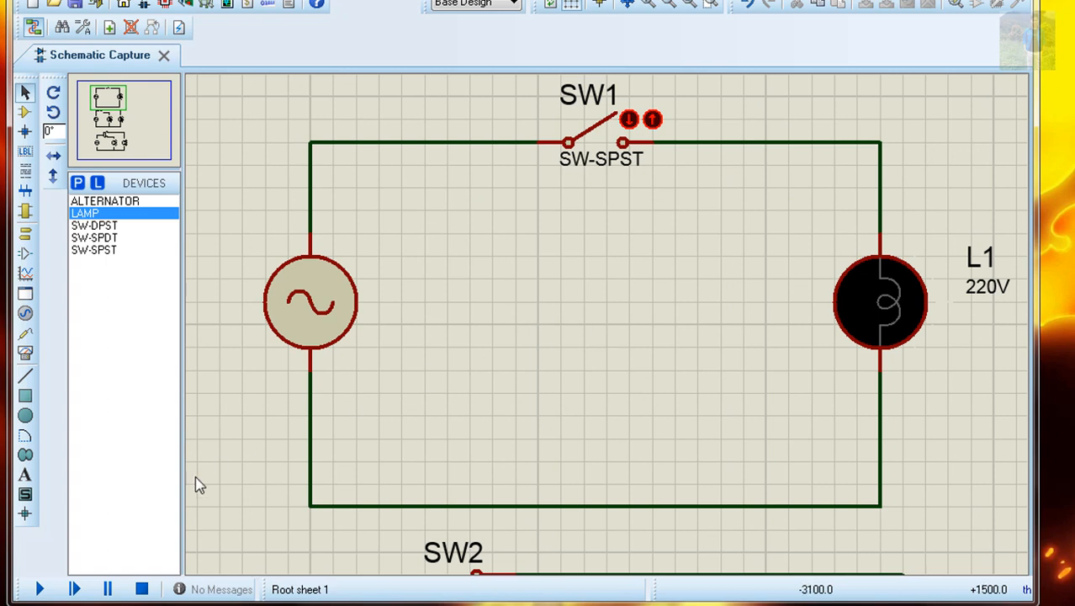
left_click(40, 589)
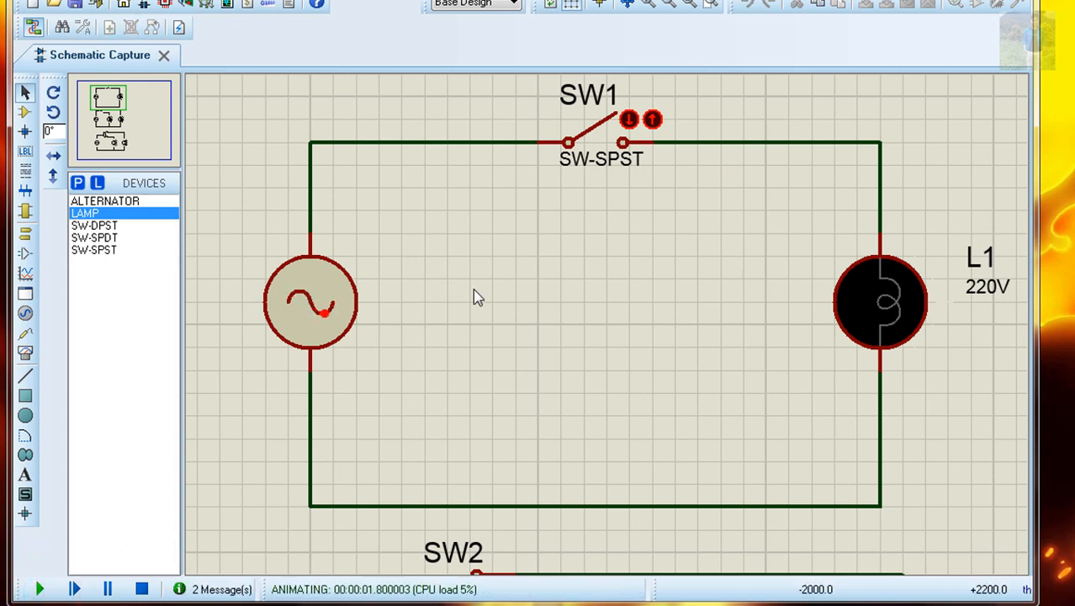
left_click(629, 120)
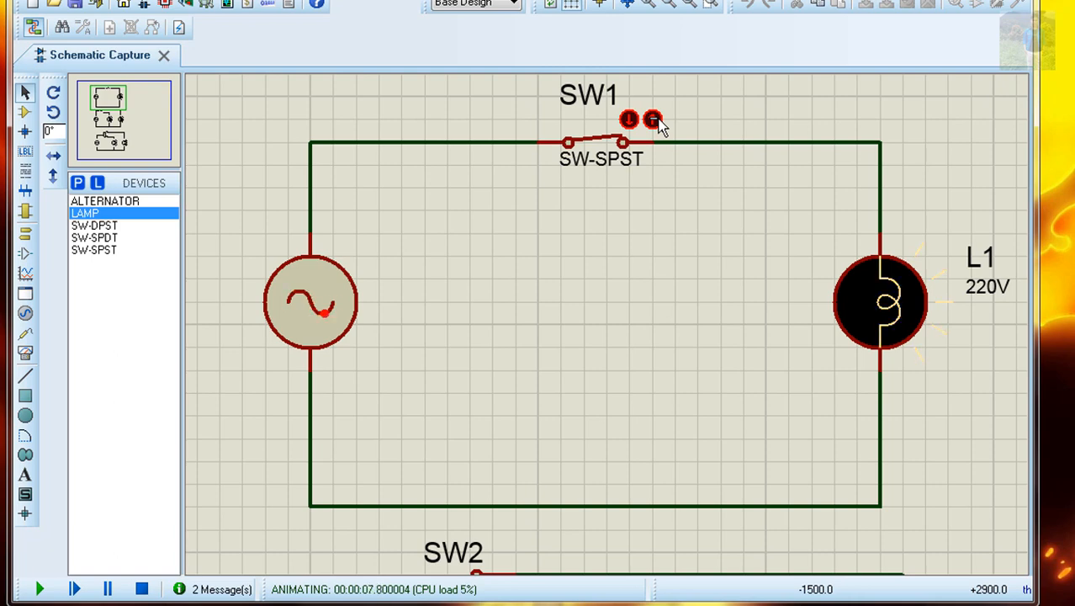
left_click(655, 120)
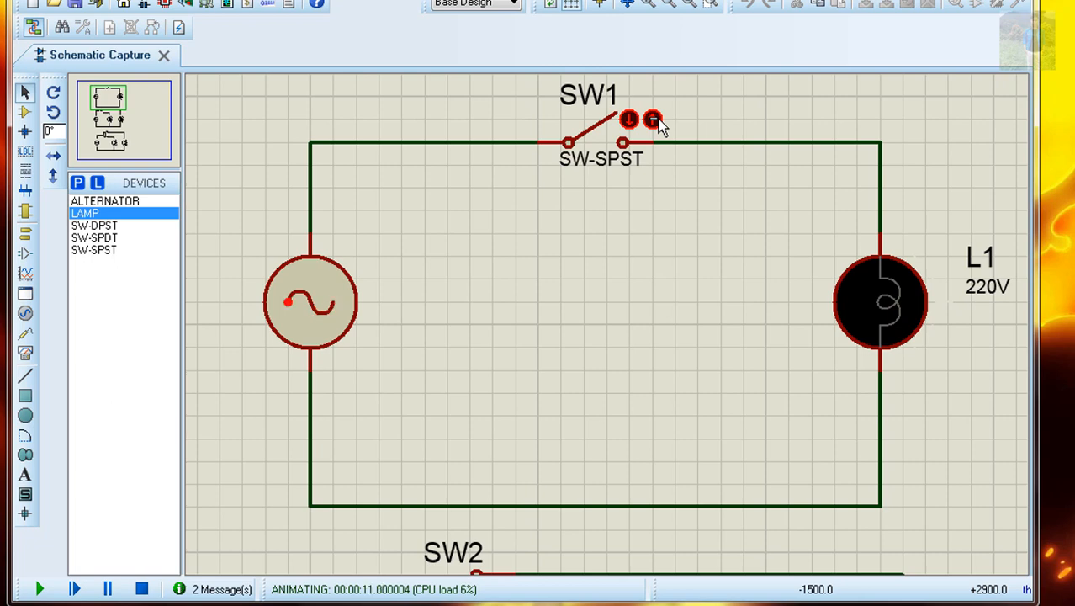
left_click(141, 589)
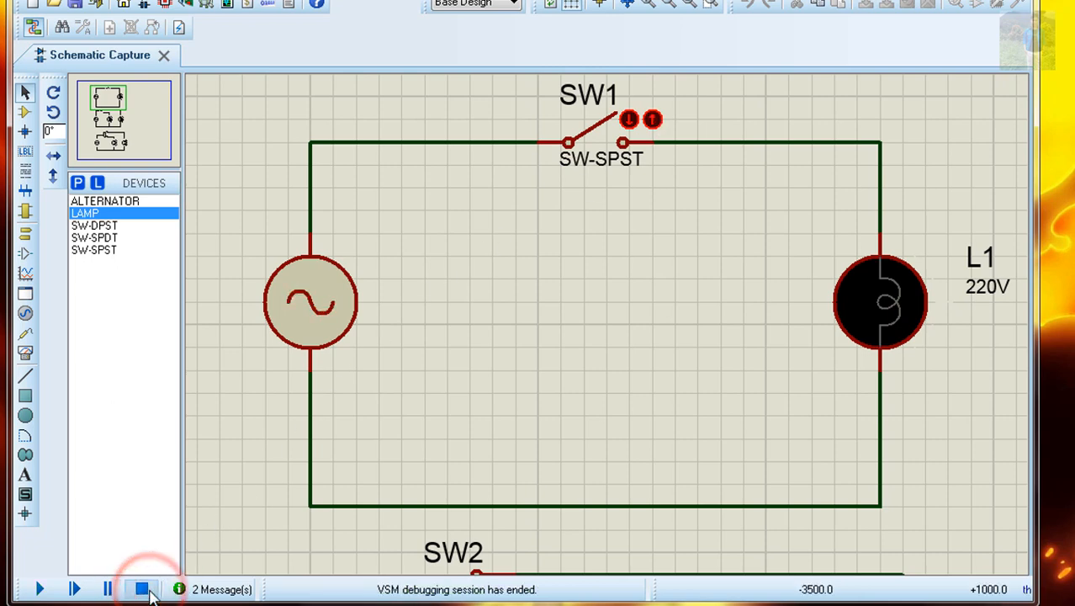
Test the SPDT circuit in a simulation run by switching SW2 to its lower contact and back to the upper one, and stop the run
scroll(618, 397, "down", 2)
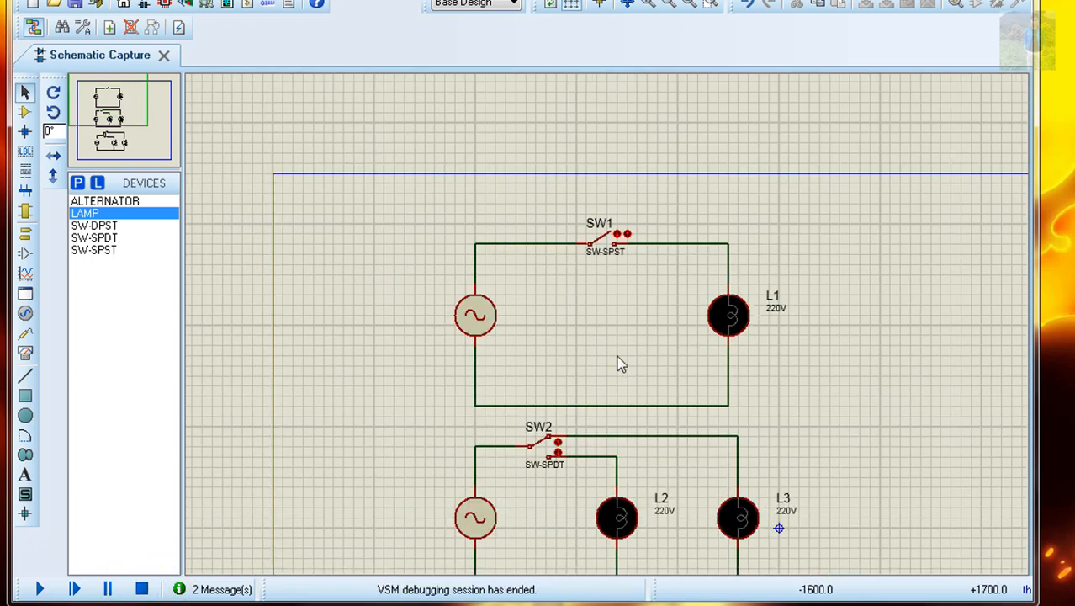
scroll(618, 455, "up", 1)
scroll(599, 330, "up", 2)
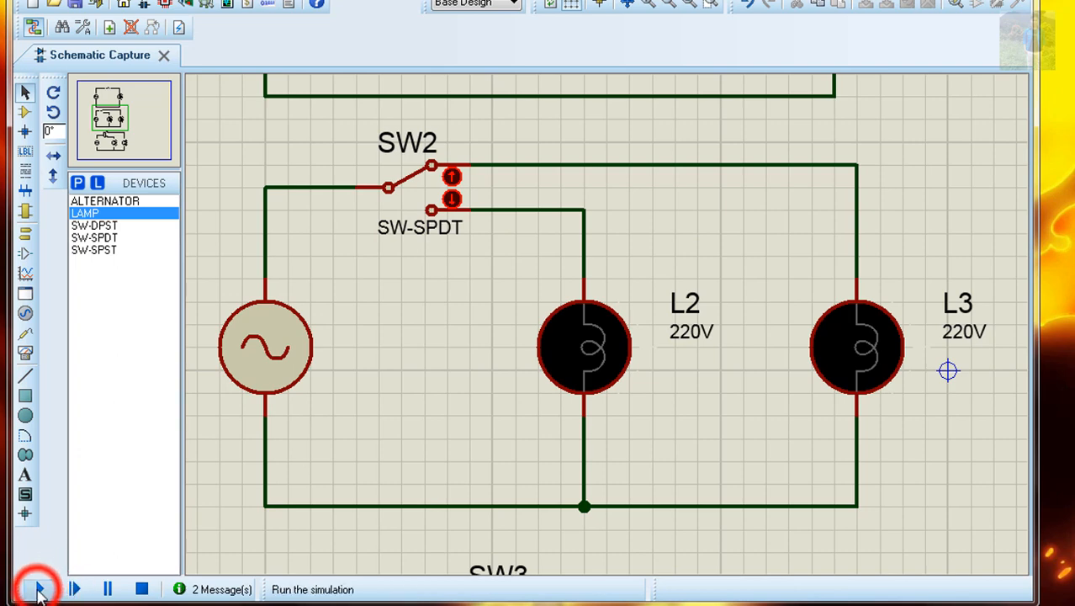
left_click(39, 590)
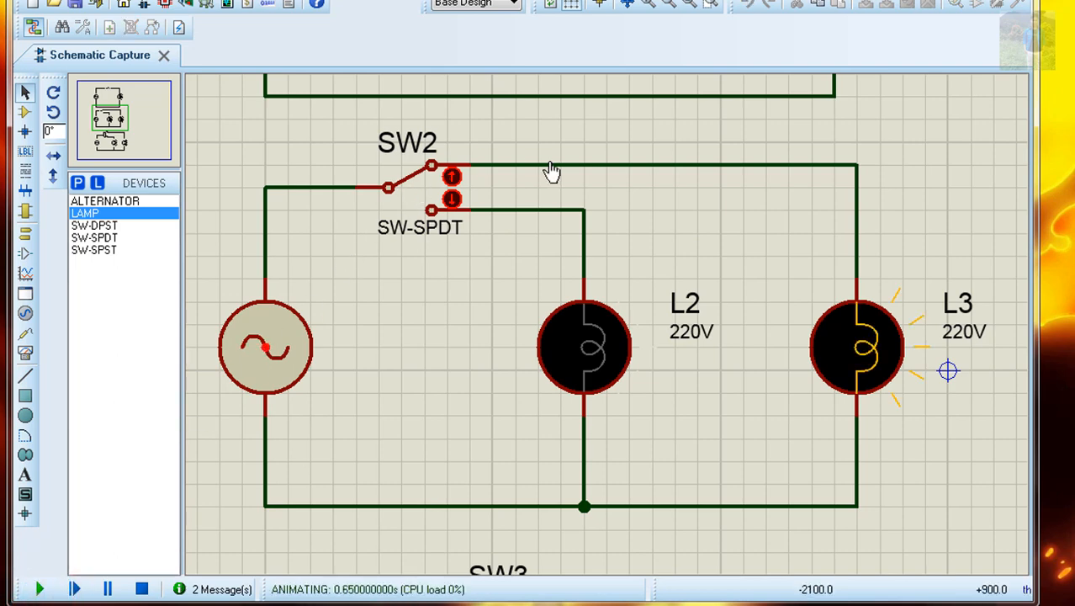
left_click(452, 200)
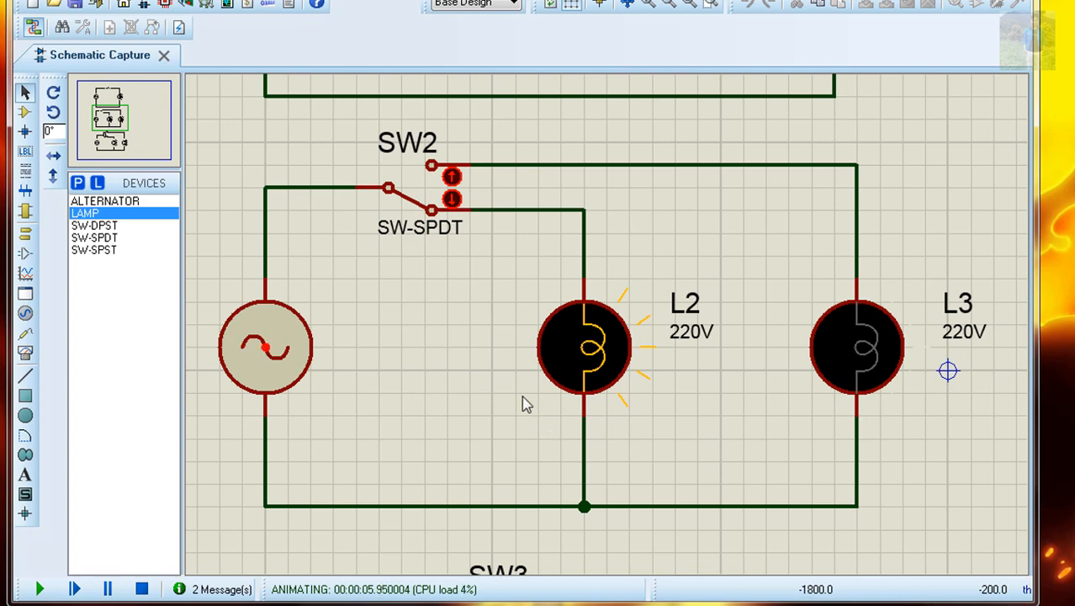
left_click(452, 176)
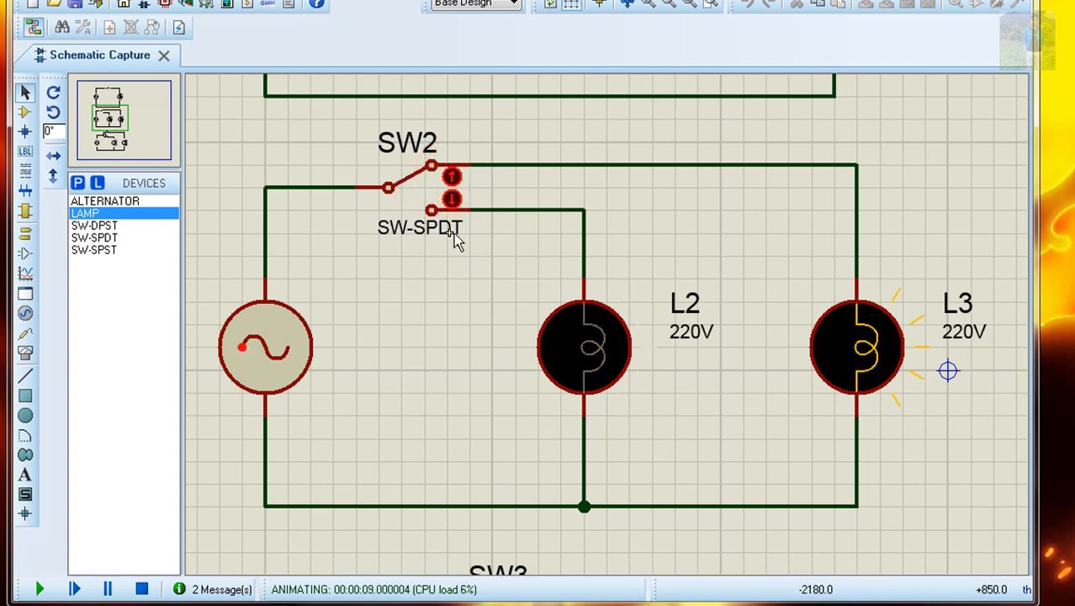
left_click(141, 589)
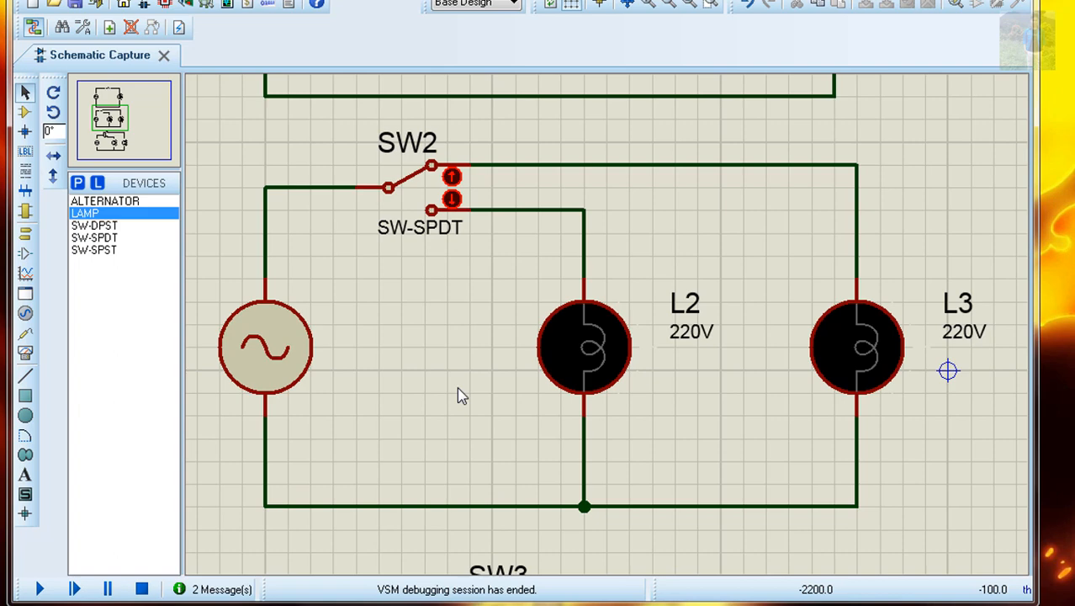
Run the simulation on the DPST circuit and close and reopen SW3 twice to test lamps L4 and L5
scroll(458, 395, "down", 3)
scroll(631, 478, "up", 1)
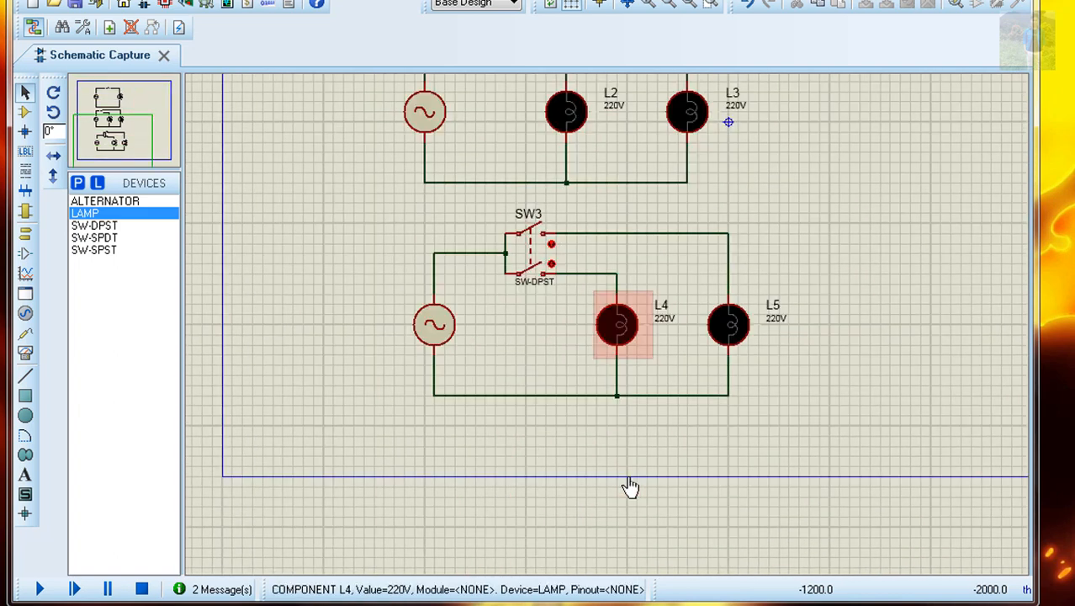
scroll(608, 318, "up", 2)
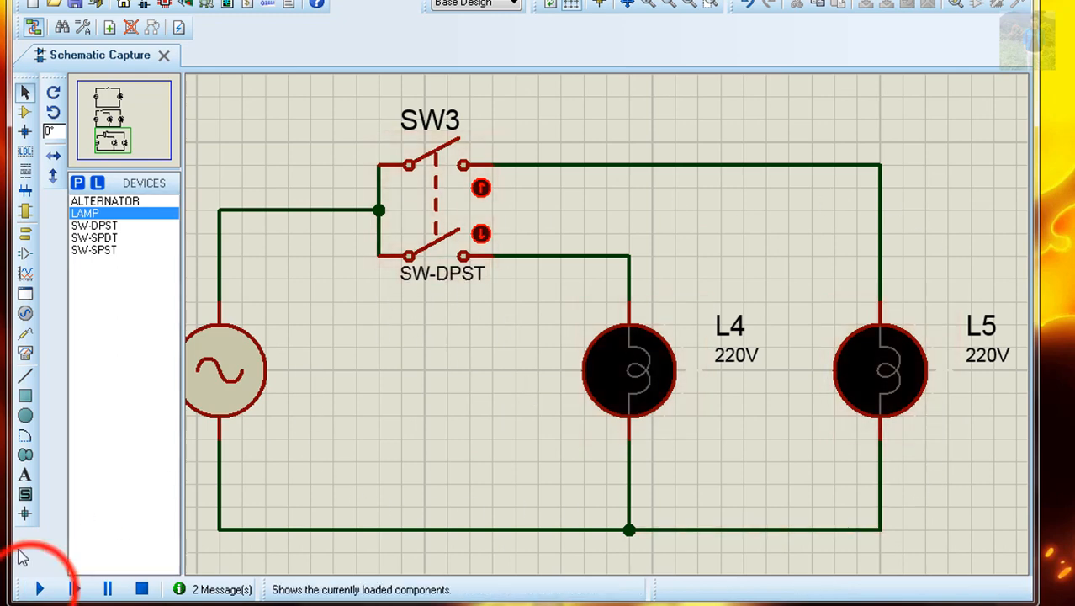
left_click(39, 589)
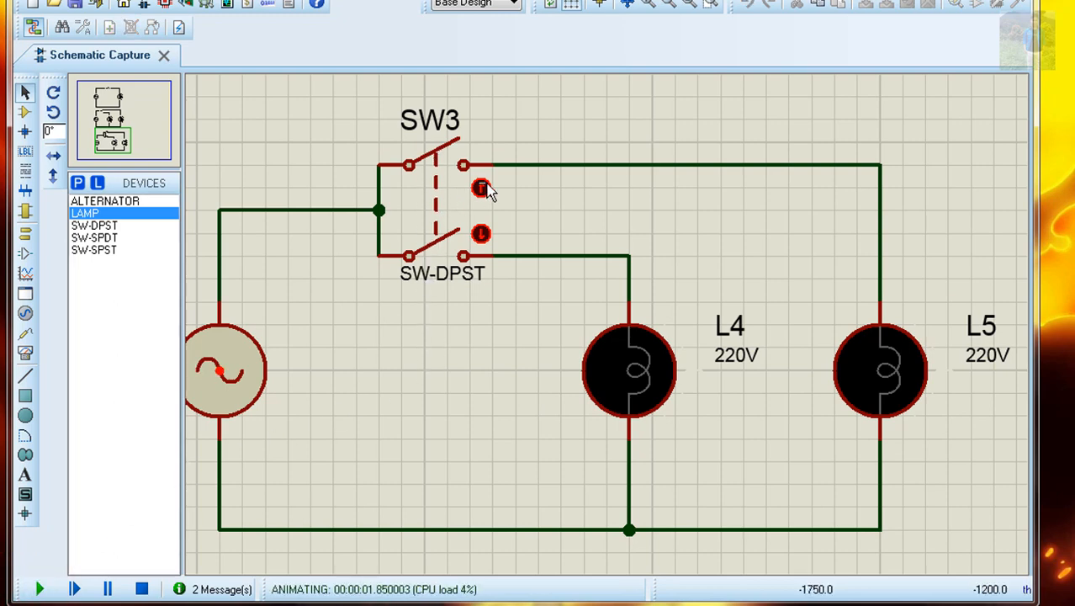
left_click(481, 235)
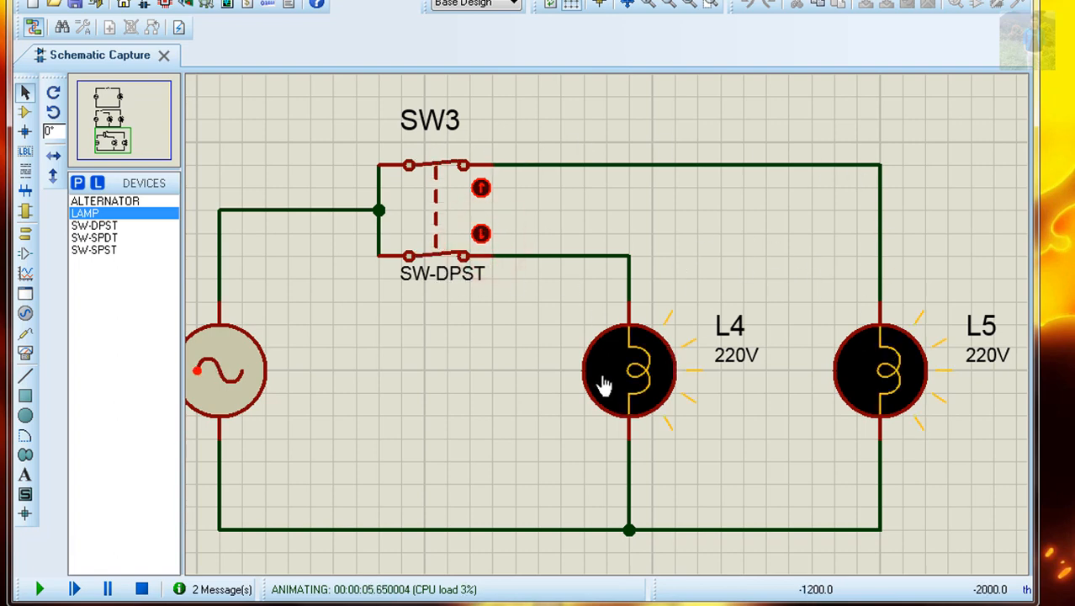
left_click(482, 190)
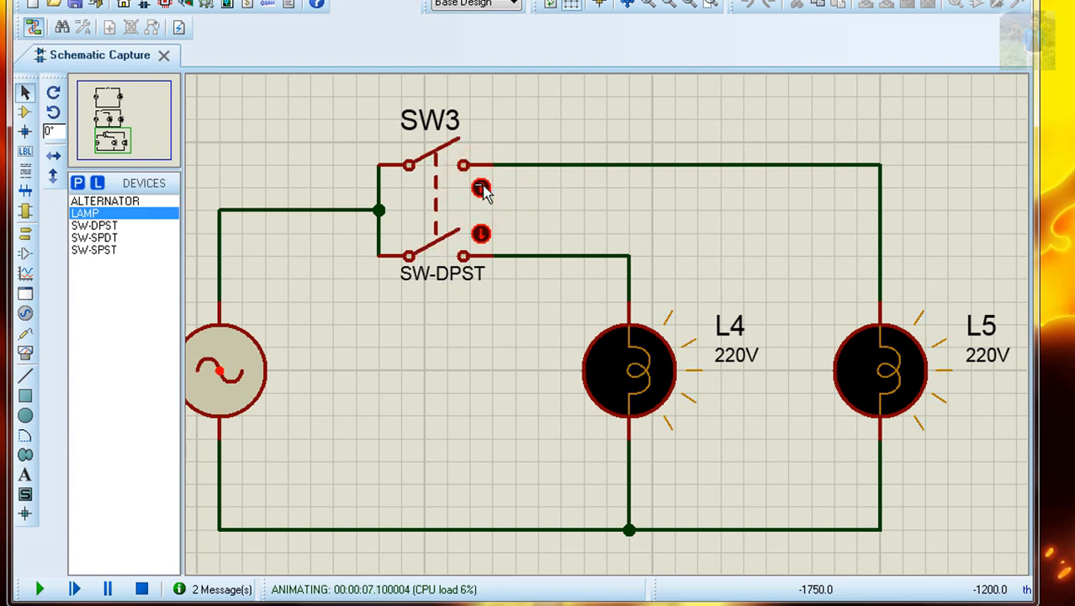
left_click(480, 234)
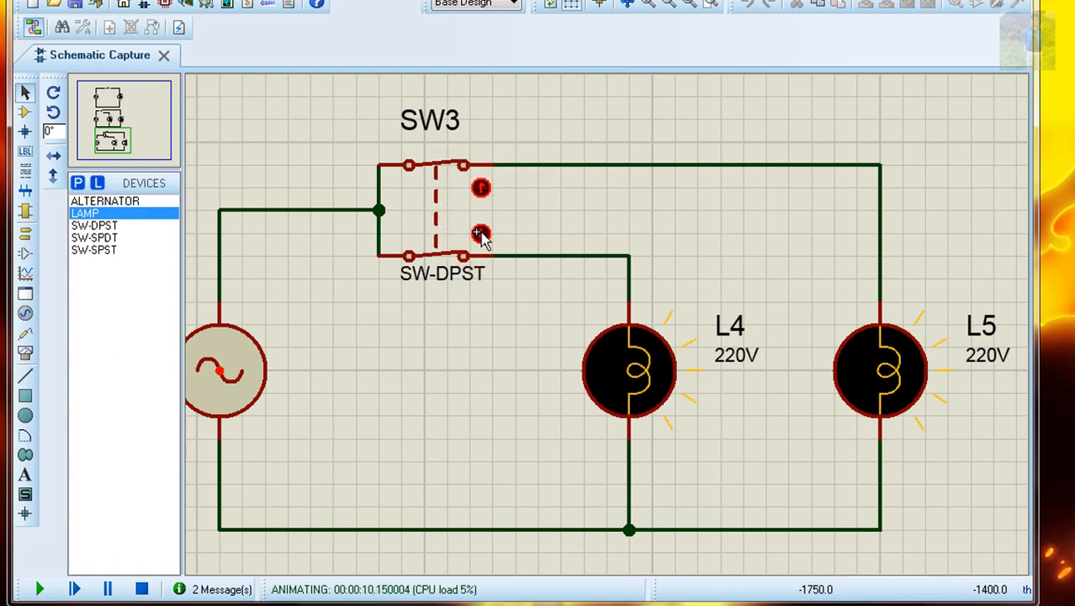
left_click(481, 189)
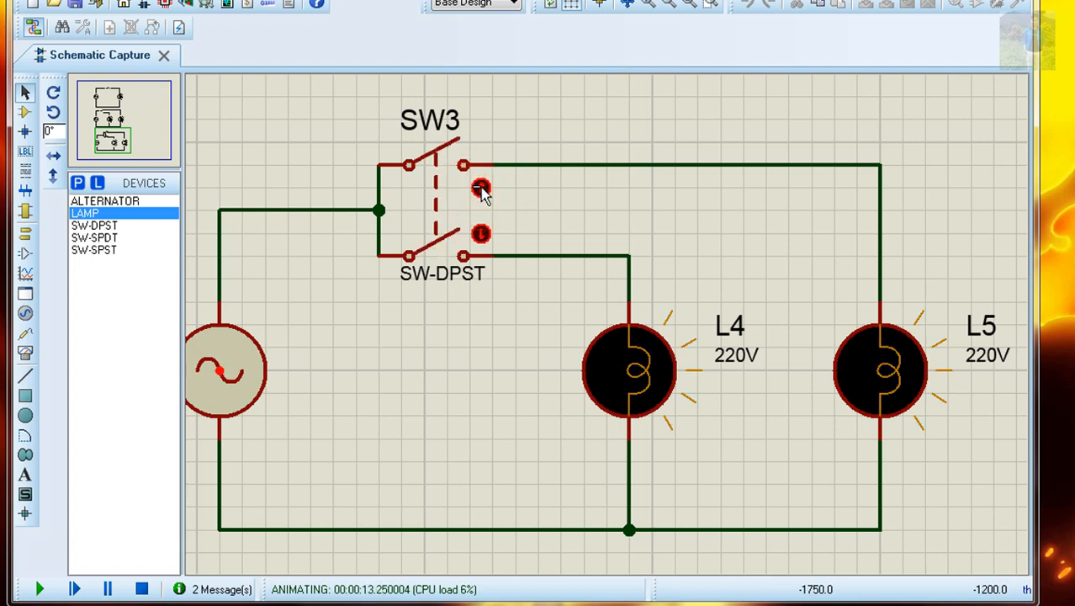
Stop the simulation run of the DPST circuit
left_click(142, 588)
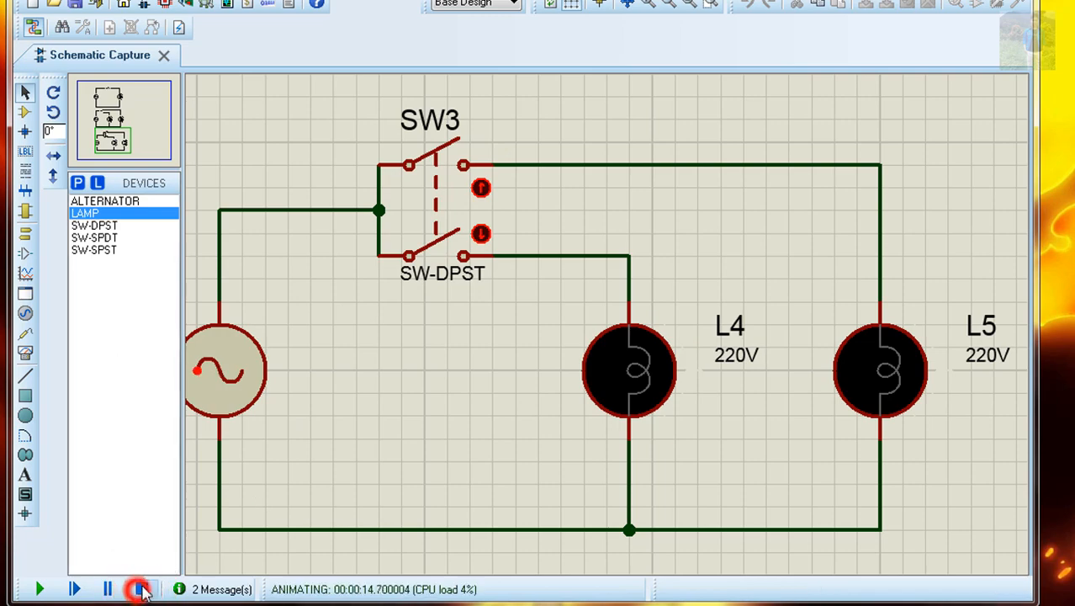
scroll(599, 290, "down", 1)
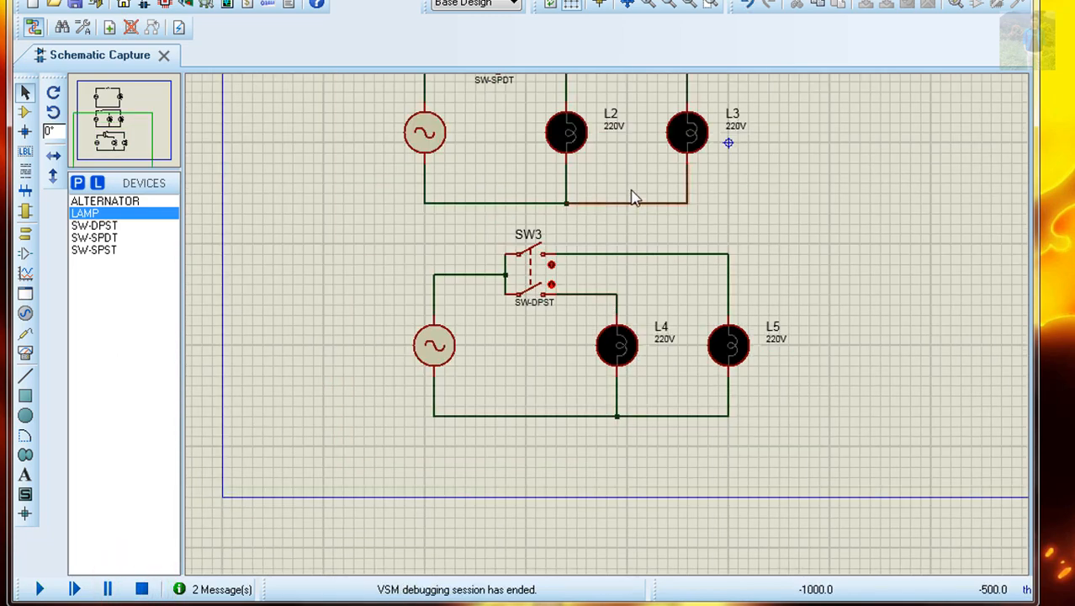
scroll(622, 236, "down", 1)
scroll(621, 226, "up", 1)
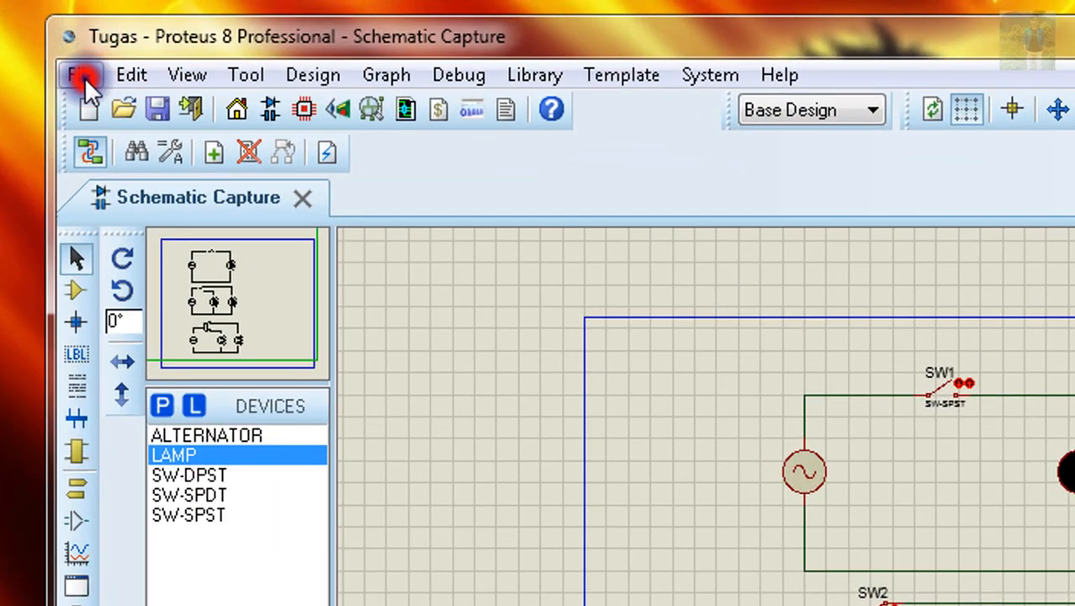
Export the current sheet as the Adobe PDF file Tugas.PDF with horizontal X rotation, launching the PDF viewer
left_click(95, 41)
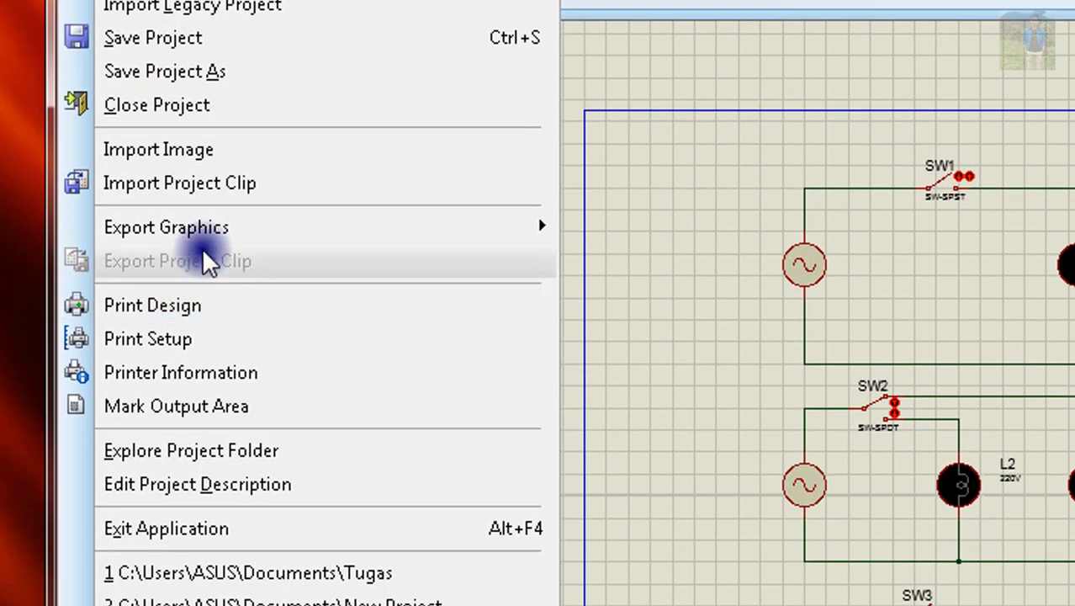
mouse_move(211, 231)
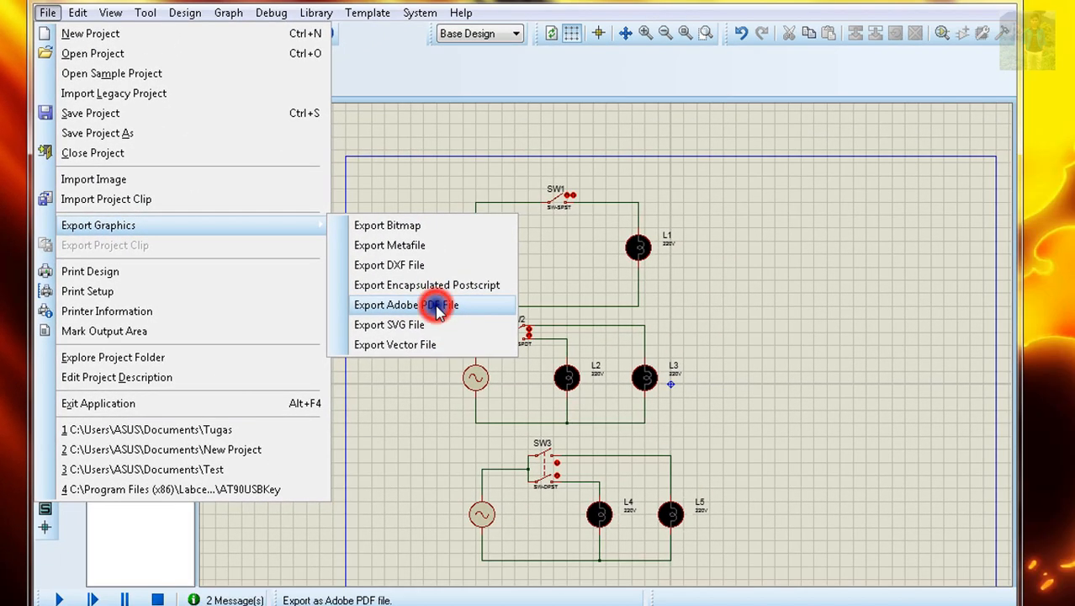
left_click(687, 361)
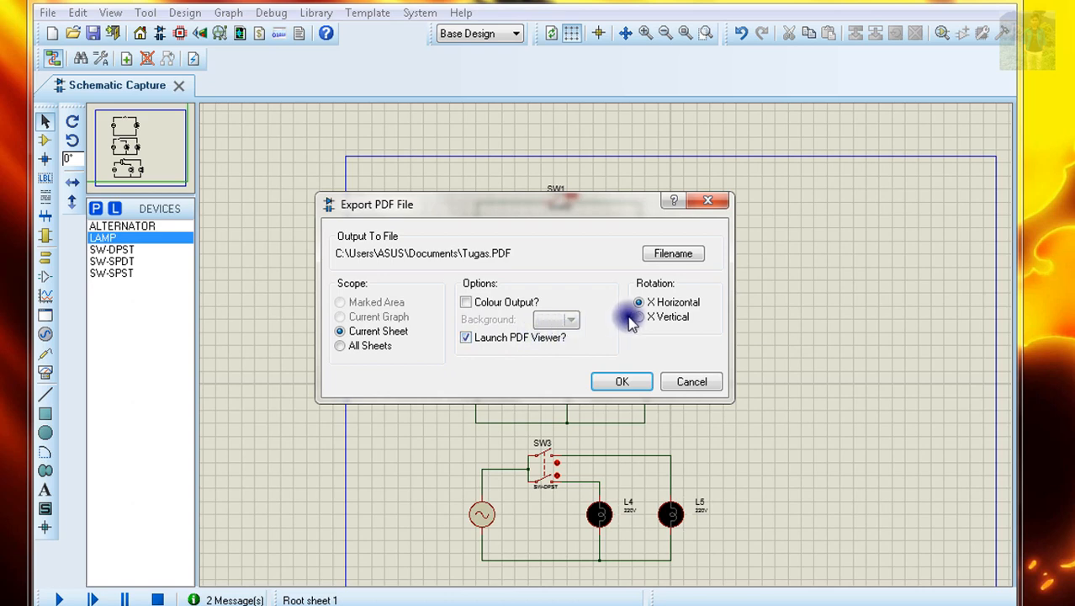
left_click(618, 382)
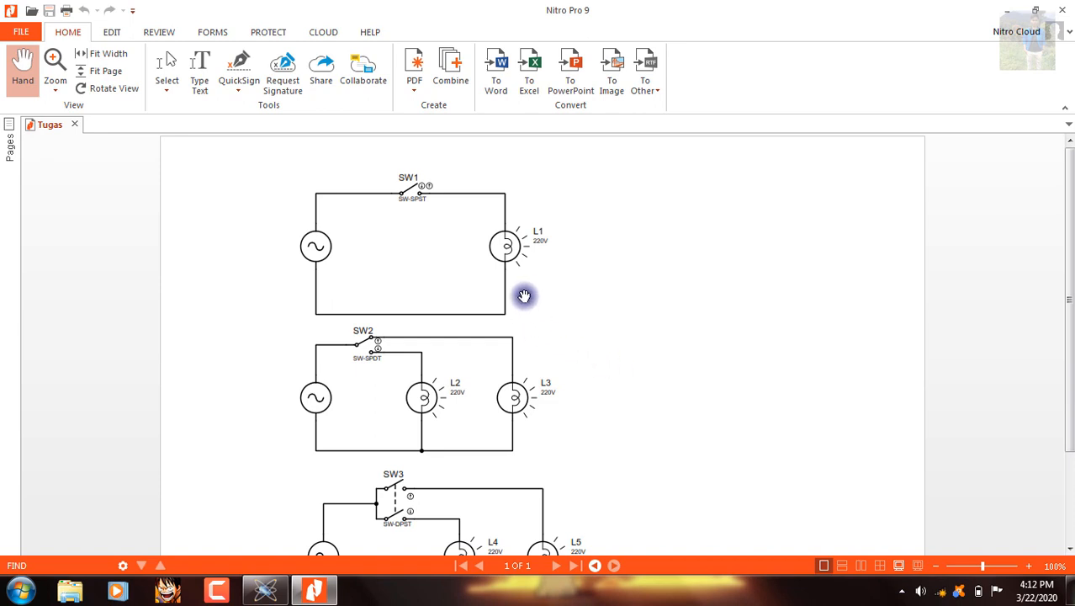
Check the SPST, SPDT and DPST circuits in the exported Tugas PDF and close the PDF viewer
scroll(523, 307, "down", 2)
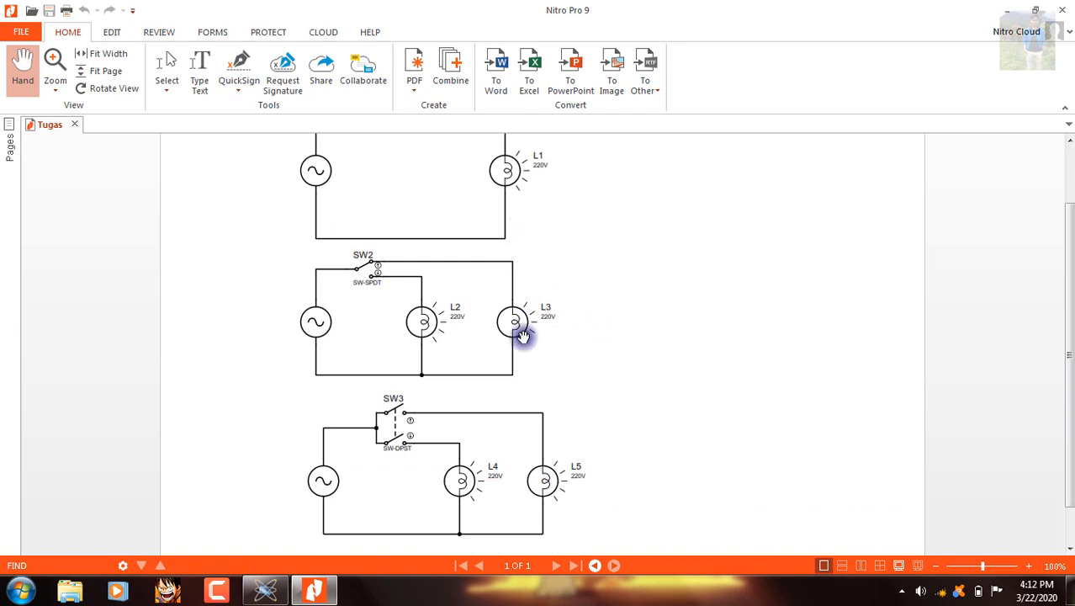
scroll(523, 337, "up", 1)
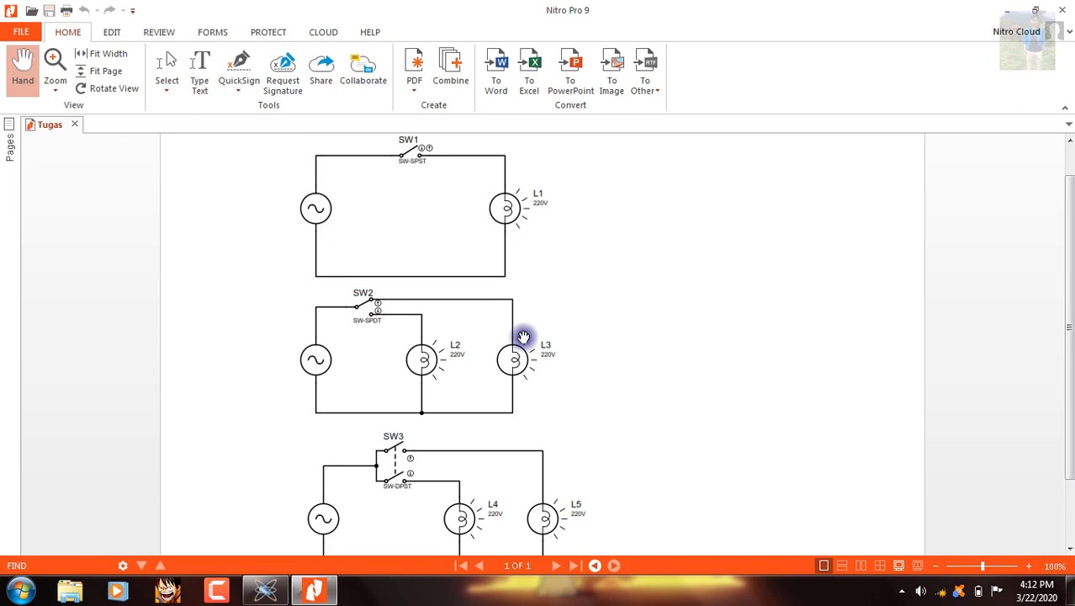
scroll(523, 336, "down", 1)
scroll(523, 336, "up", 1)
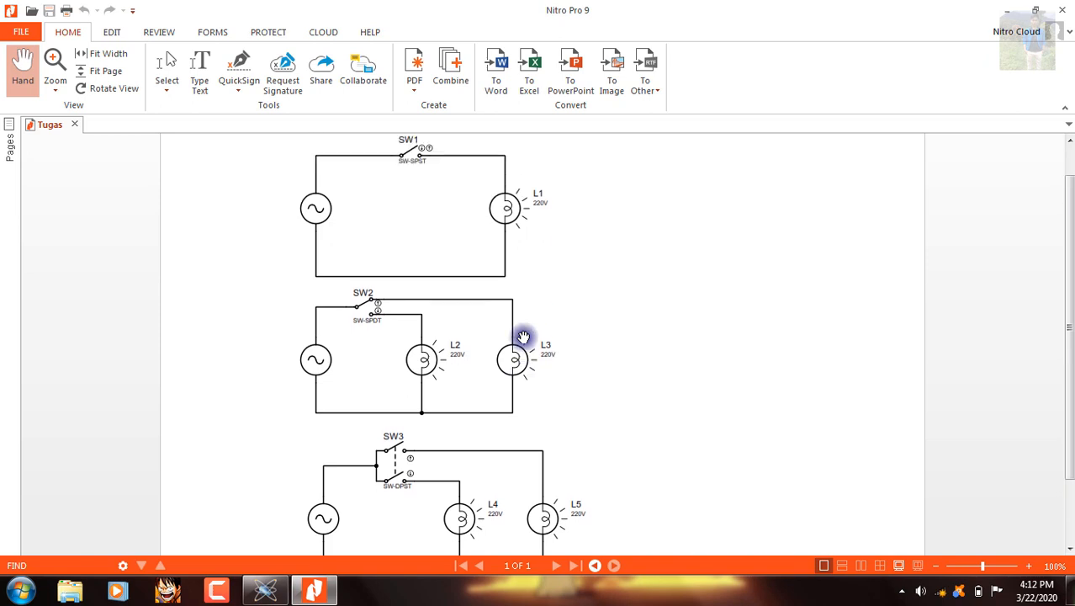
left_click(1061, 11)
Close the Tugas project and exit Proteus
left_click(948, 15)
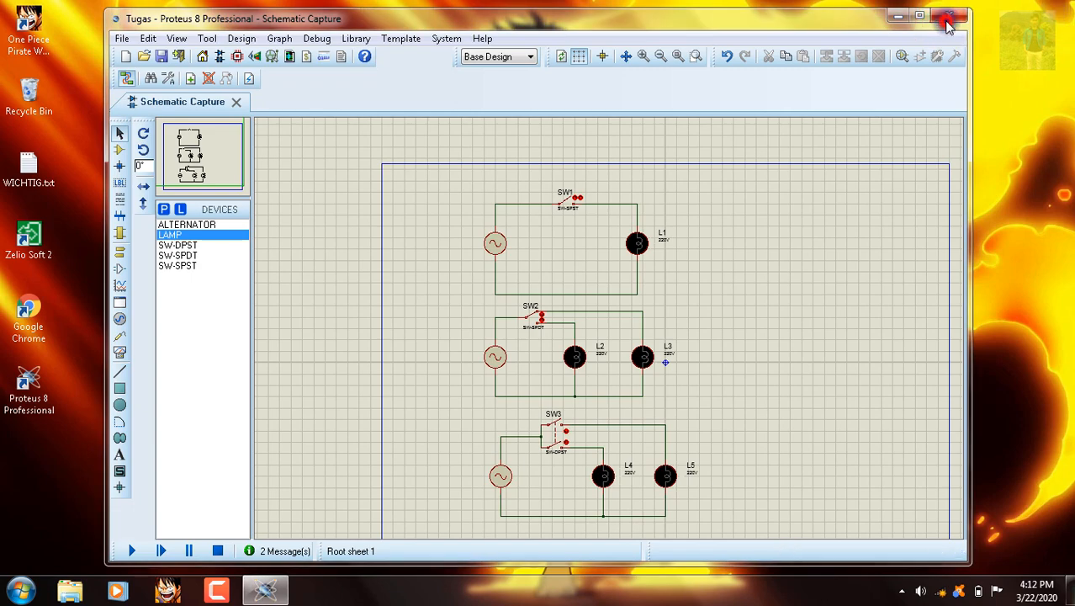
left_click(537, 316)
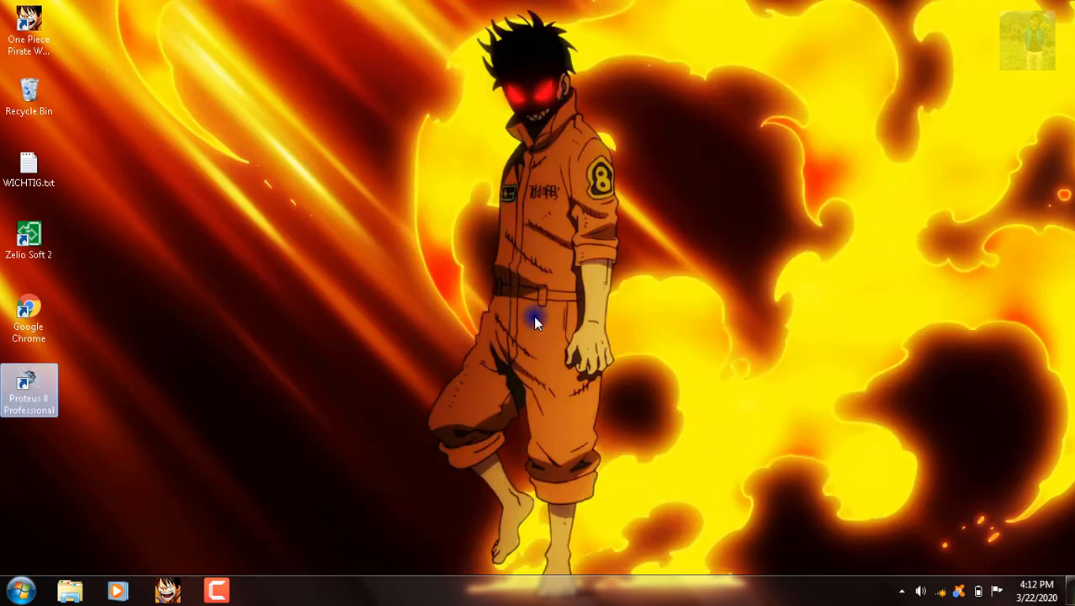